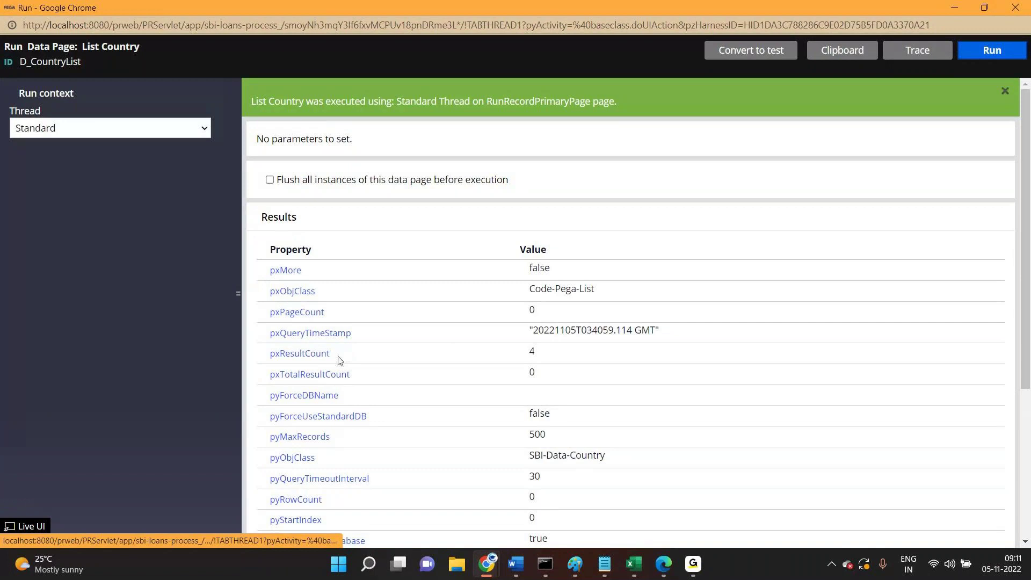
# Expand the pxResults list and its first entry in the D_CountryList run results
pyautogui.scroll(-3, 304, 306)
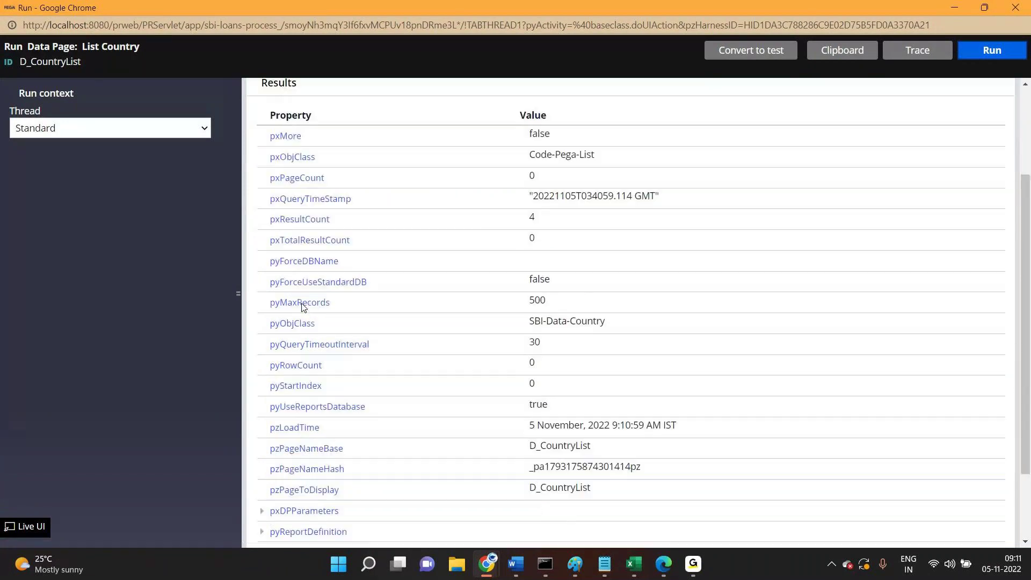
pyautogui.scroll(-2, 303, 307)
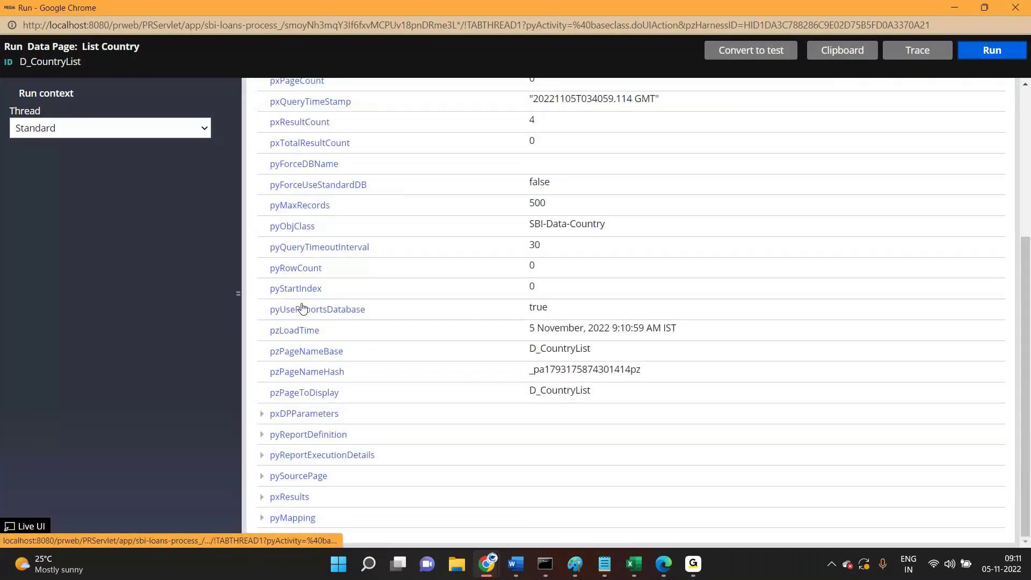
pyautogui.scroll(5, 302, 307)
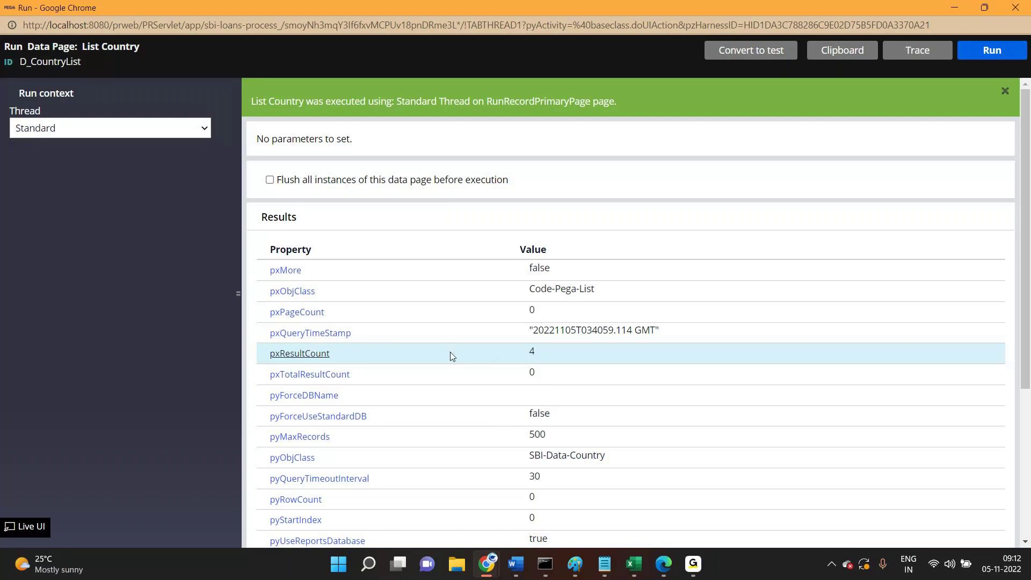
pyautogui.scroll(-4, 450, 356)
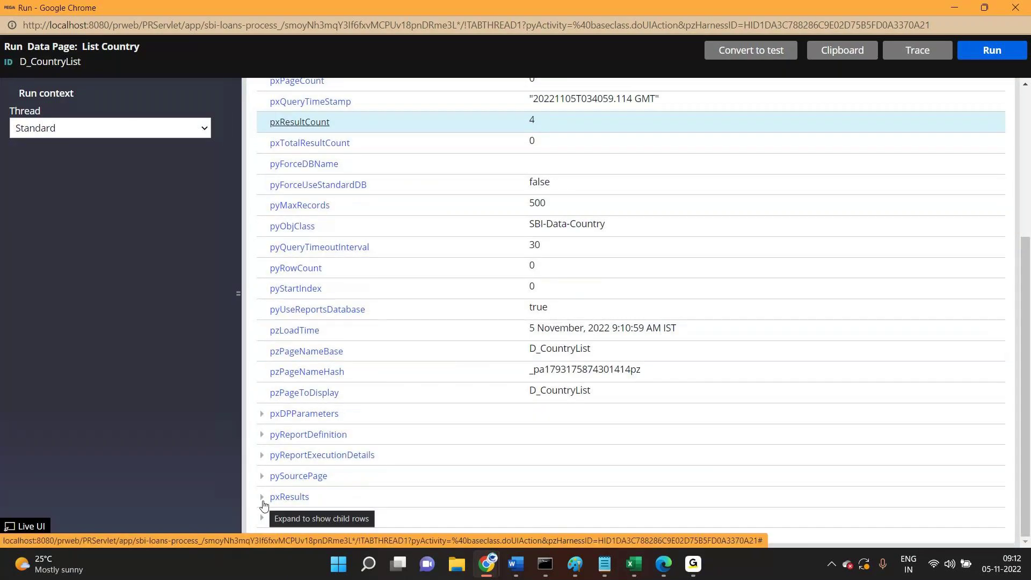
pyautogui.click(261, 497)
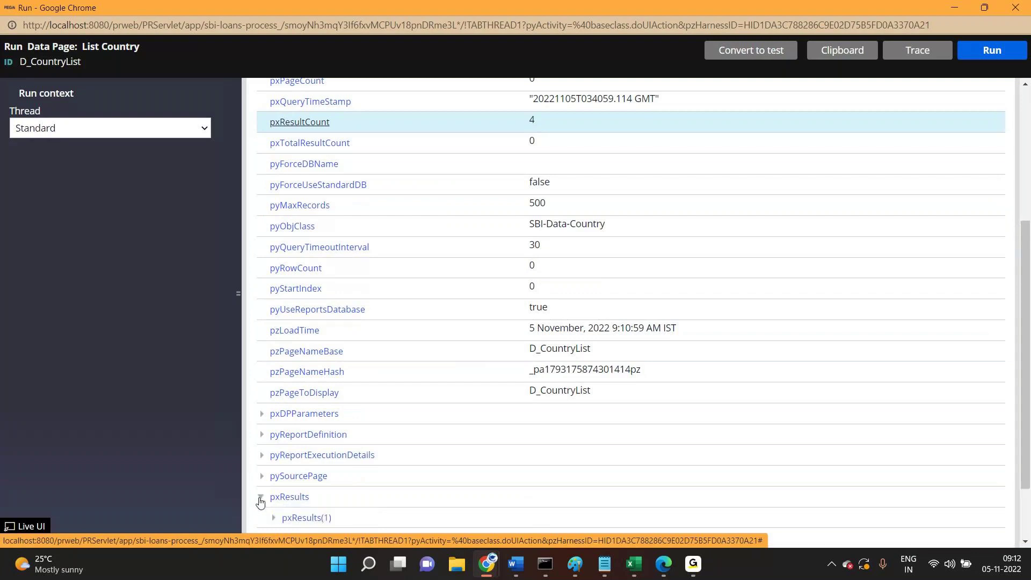
pyautogui.scroll(-2, 301, 439)
pyautogui.click(278, 437)
pyautogui.scroll(-4, 322, 430)
pyautogui.scroll(-2, 328, 428)
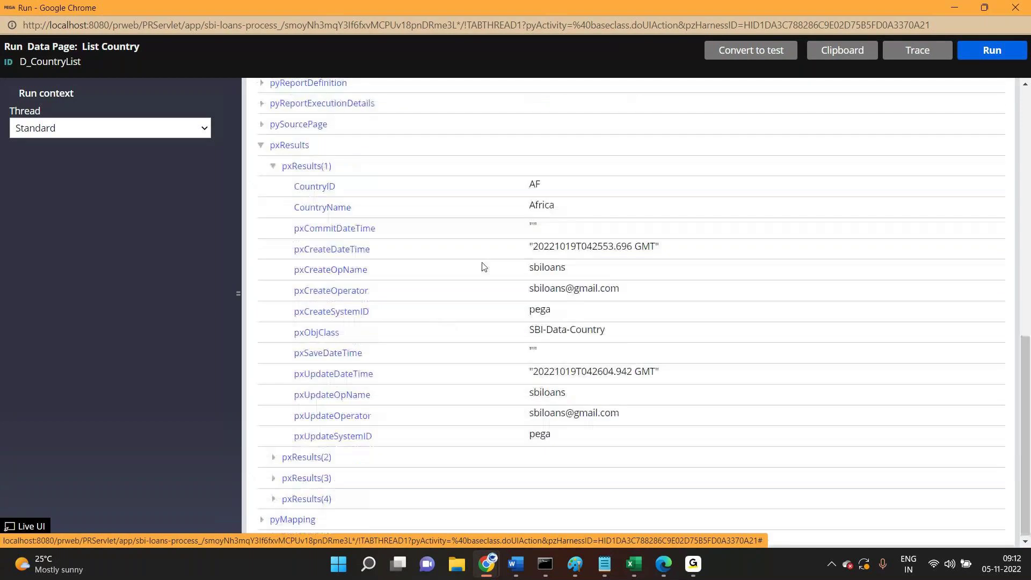
# Expand pxResults(2) and pxResults(3) to examine their country records, and return to the start of the results
pyautogui.click(273, 459)
pyautogui.scroll(-1, 285, 452)
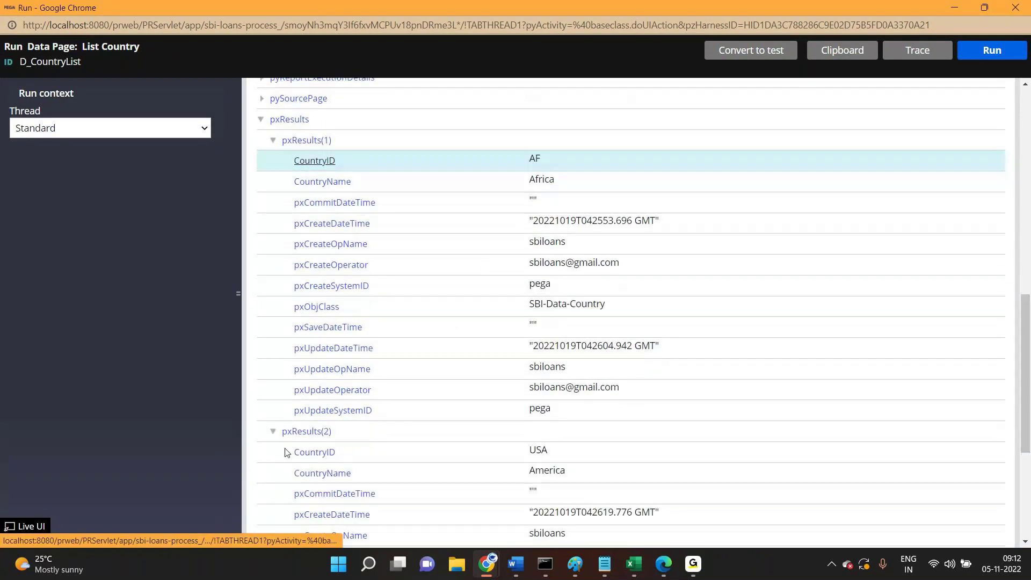
pyautogui.scroll(-5, 285, 453)
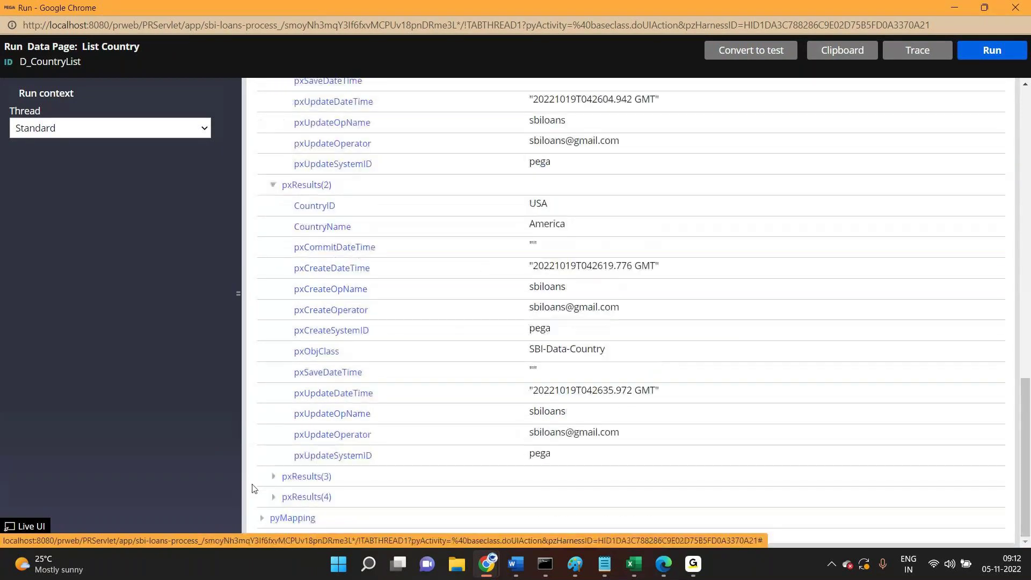
pyautogui.click(274, 476)
pyautogui.scroll(-4, 421, 430)
pyautogui.scroll(18, 441, 428)
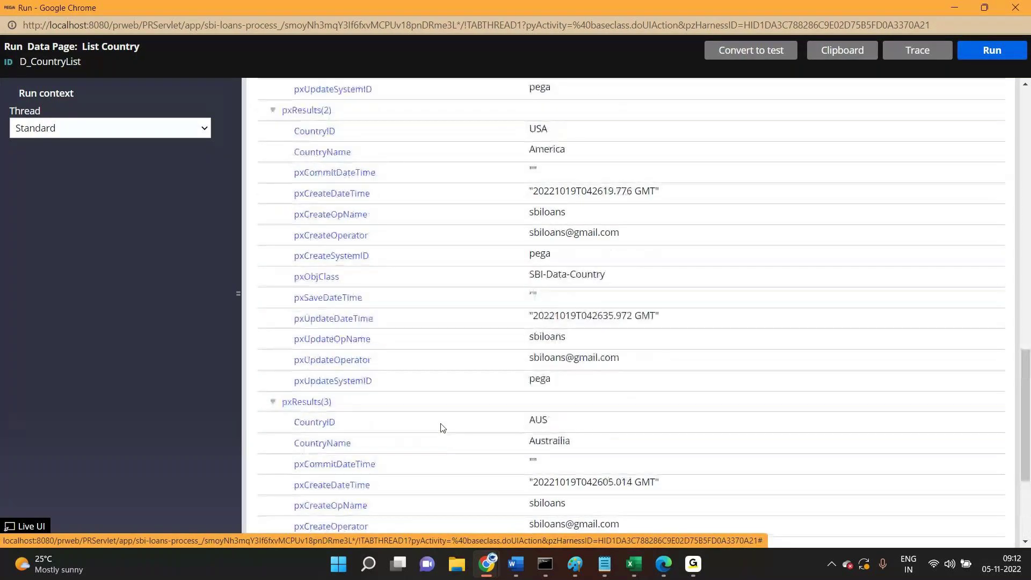
pyautogui.scroll(1, 441, 427)
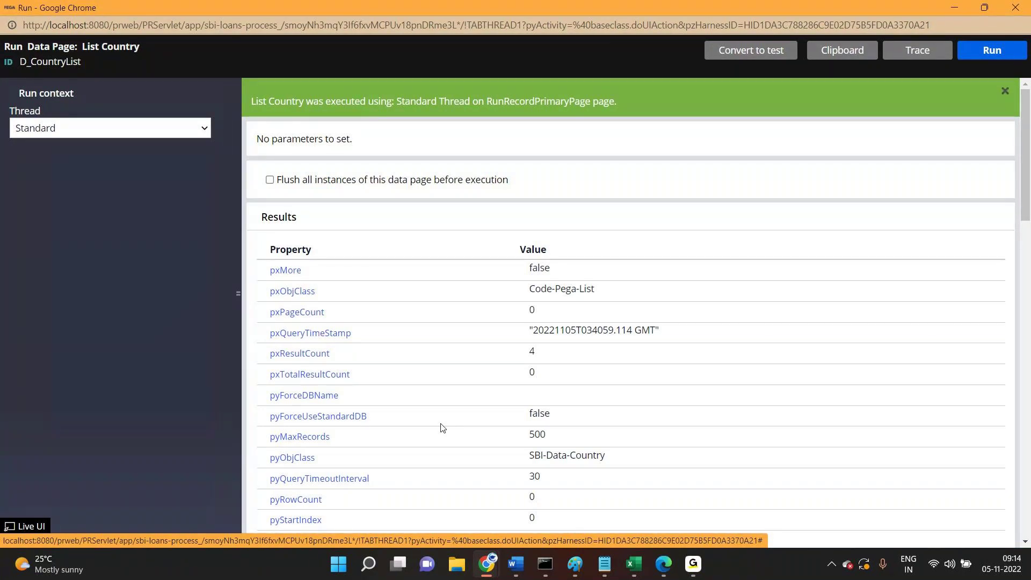
# Close the data page run window and highlight the data page's ID in its rule form
pyautogui.click(1015, 7)
pyautogui.doubleClick(70, 136)
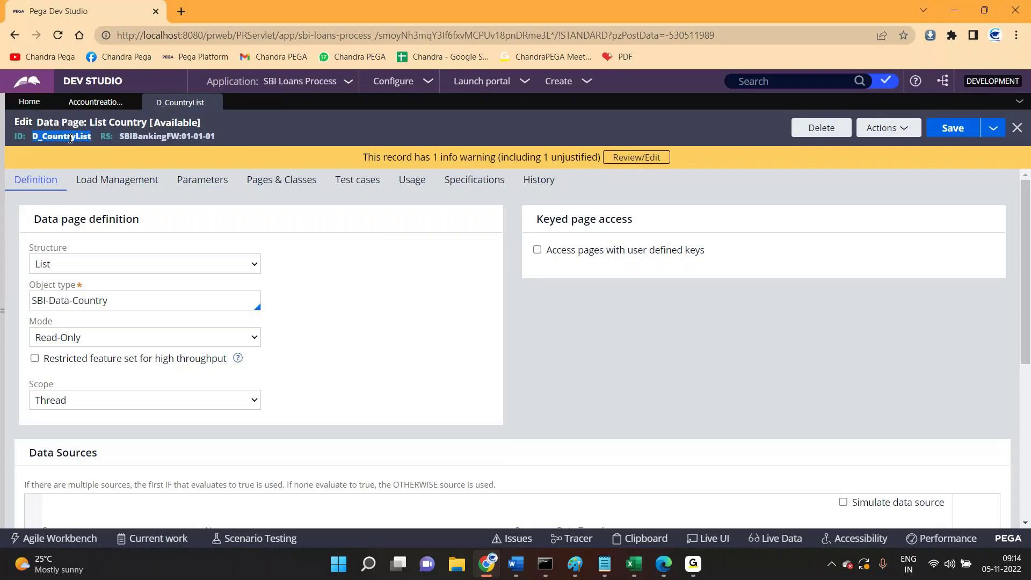
pyautogui.click(604, 563)
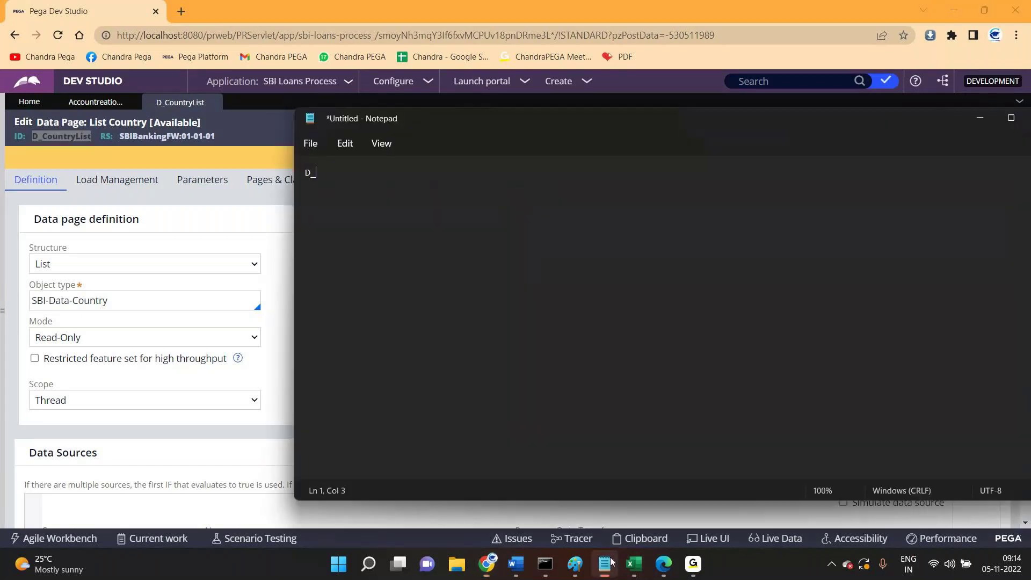
pyautogui.click(607, 564)
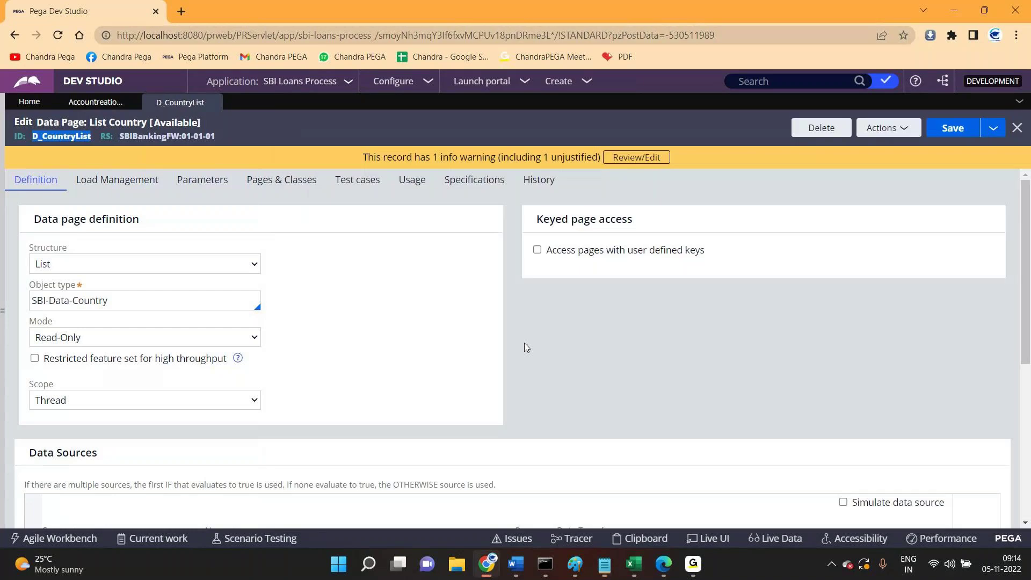
# Open the creation form for a new Activity rule
pyautogui.click(561, 81)
pyautogui.moveTo(644, 96)
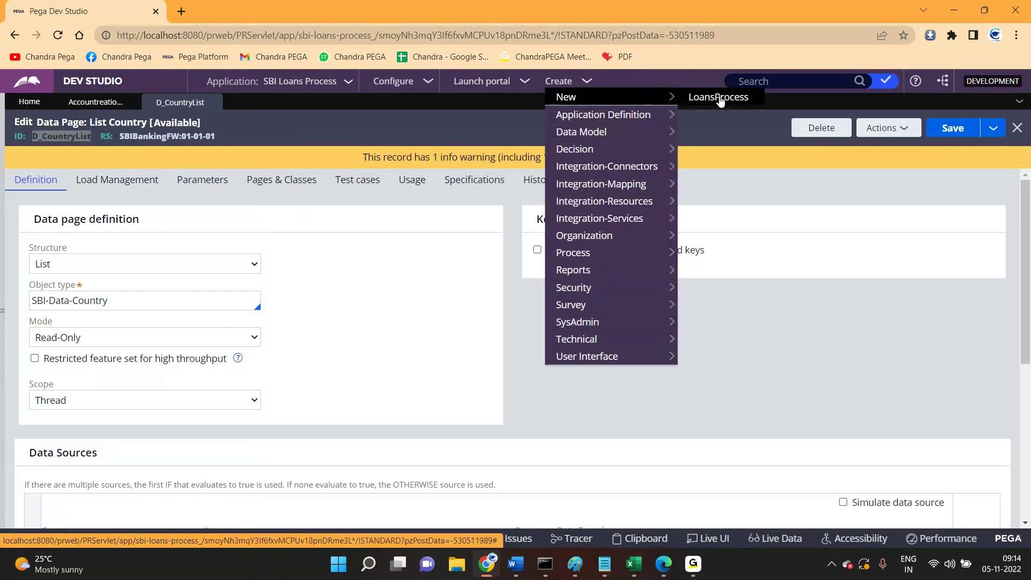
pyautogui.moveTo(610, 297)
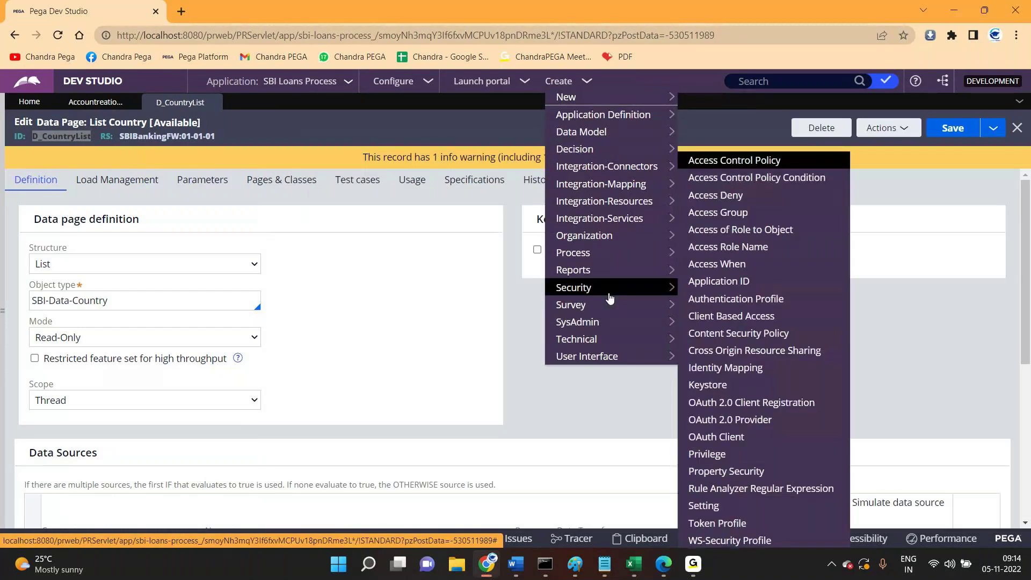
pyautogui.moveTo(610, 339)
pyautogui.click(708, 81)
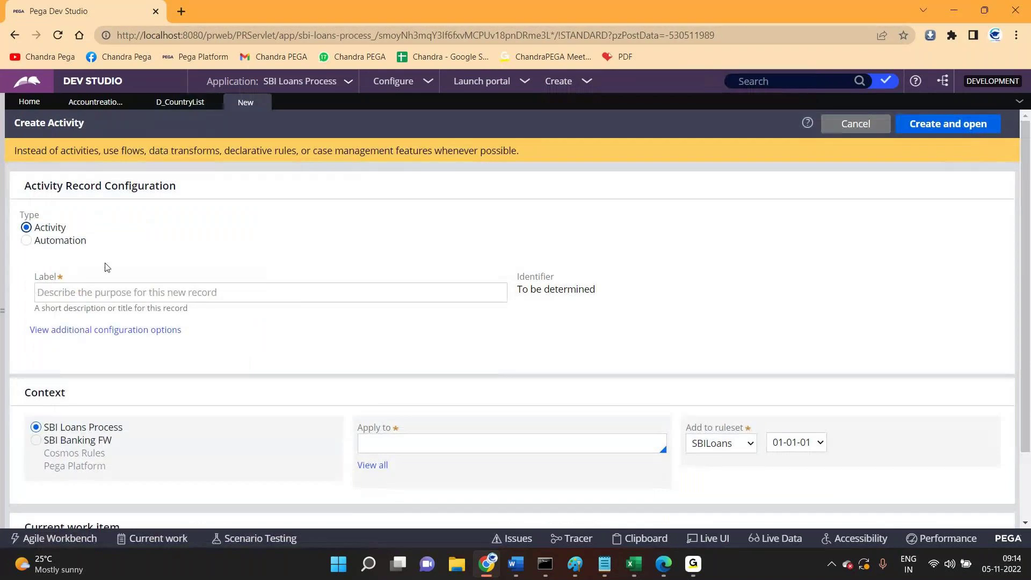
# Examine the form's guidance on alternatives to activities, and close the new activity form without creating it
pyautogui.moveTo(36, 151); pyautogui.dragTo(101, 150)
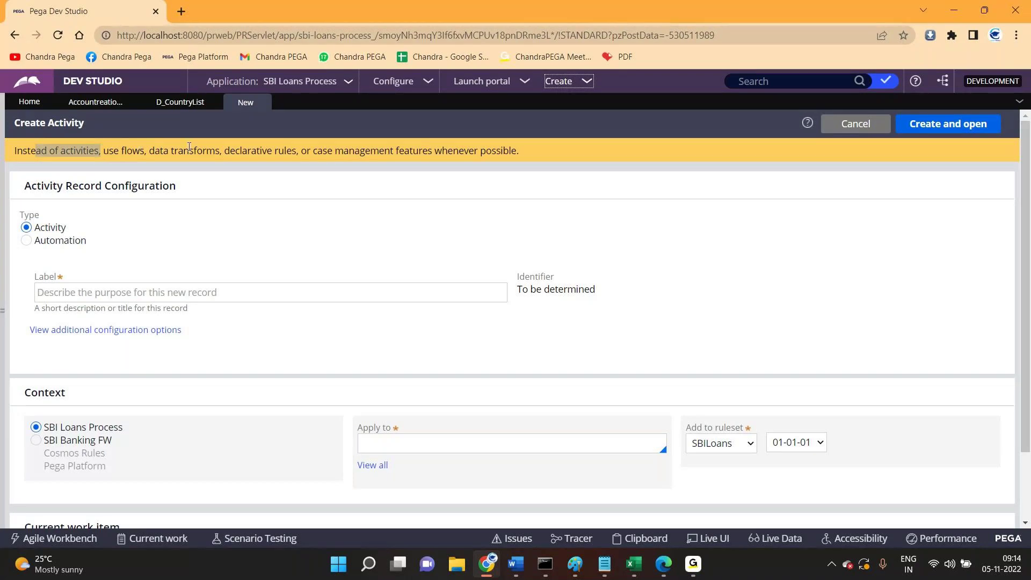
pyautogui.moveTo(224, 151); pyautogui.dragTo(279, 150)
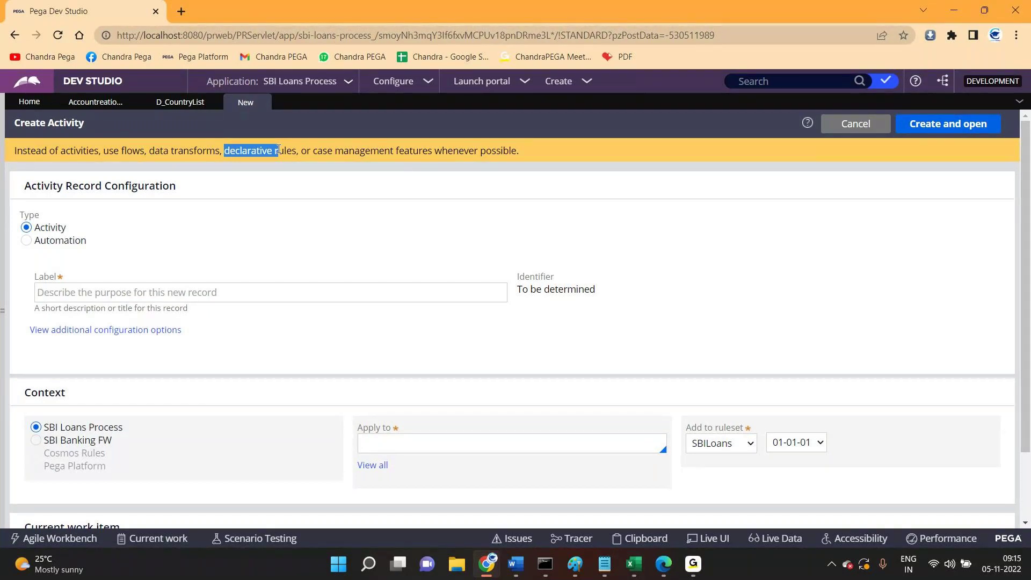
pyautogui.moveTo(279, 150); pyautogui.dragTo(259, 154)
pyautogui.click(262, 102)
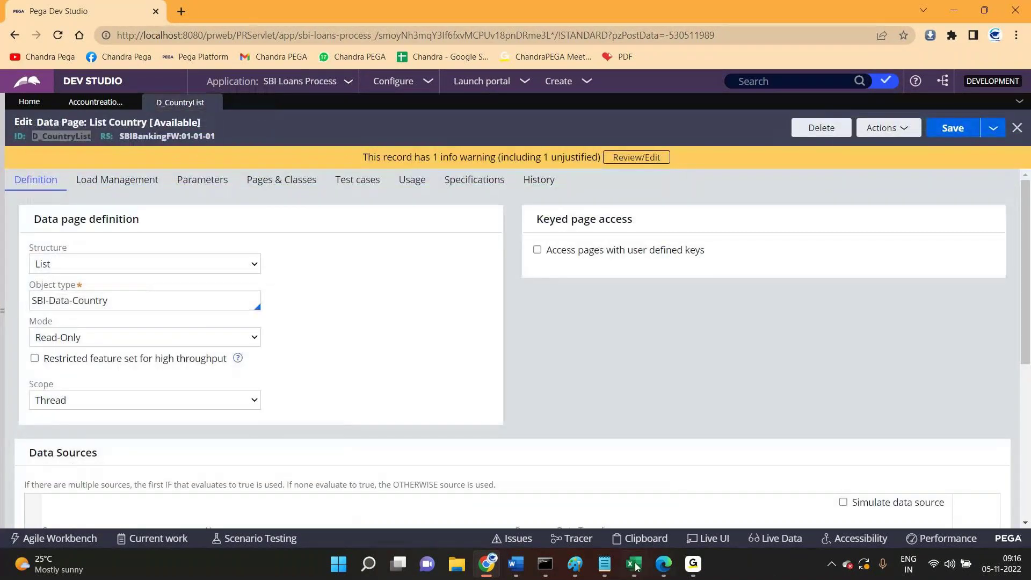
# Switch to Notepad and replace its text with the spaced lines "obj browse", "obj open" and "obj-save"
pyautogui.click(604, 564)
pyautogui.press('BackSpace')
pyautogui.press('BackSpace')
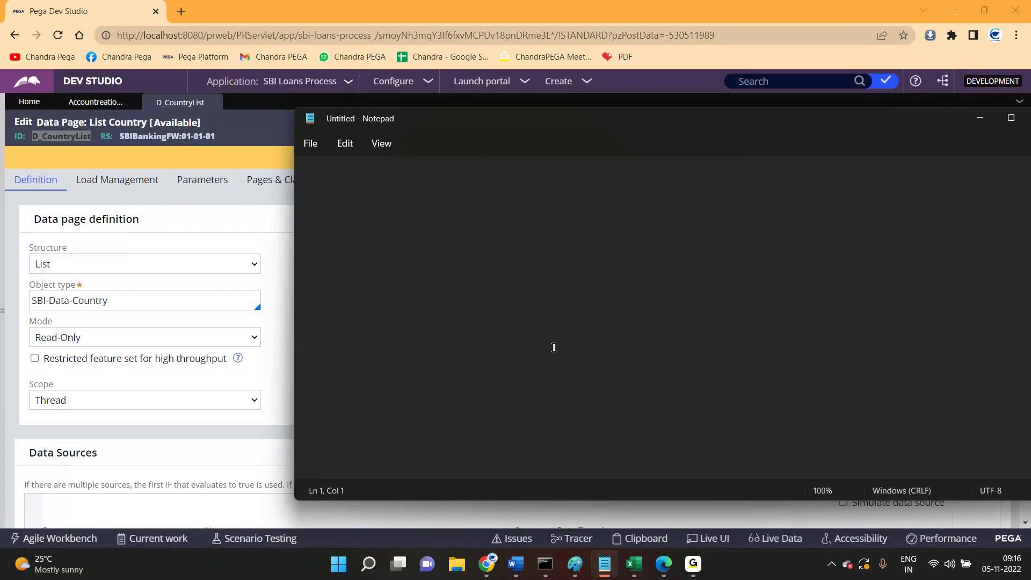
pyautogui.write('obj browse')
pyautogui.press('Return')
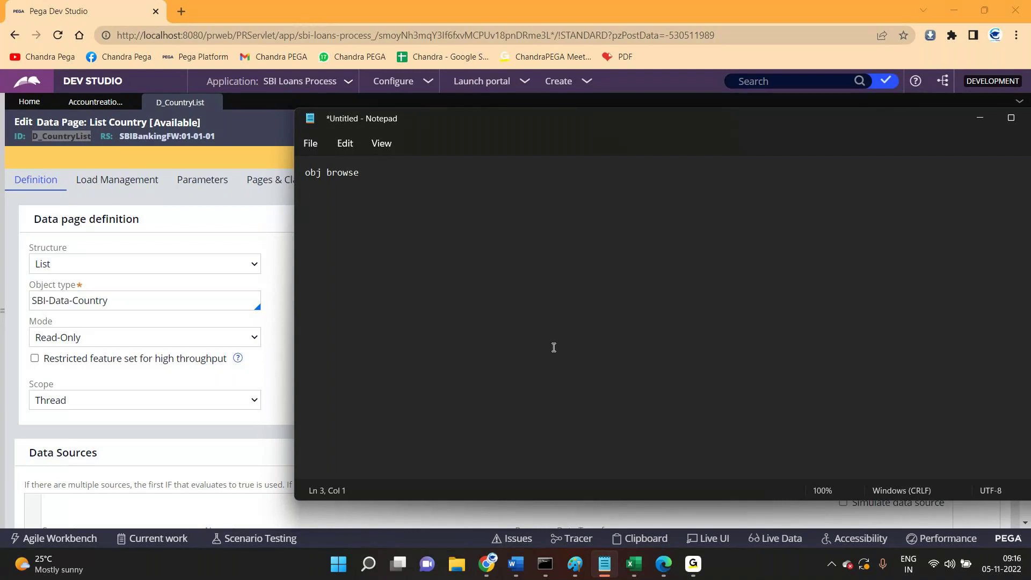
pyautogui.write('obj open')
pyautogui.write('obj')
pyautogui.write('-save')
# Return to Dev Studio and expand the App explorer to view the data pages under SBI-Data-Country
pyautogui.click(3, 351)
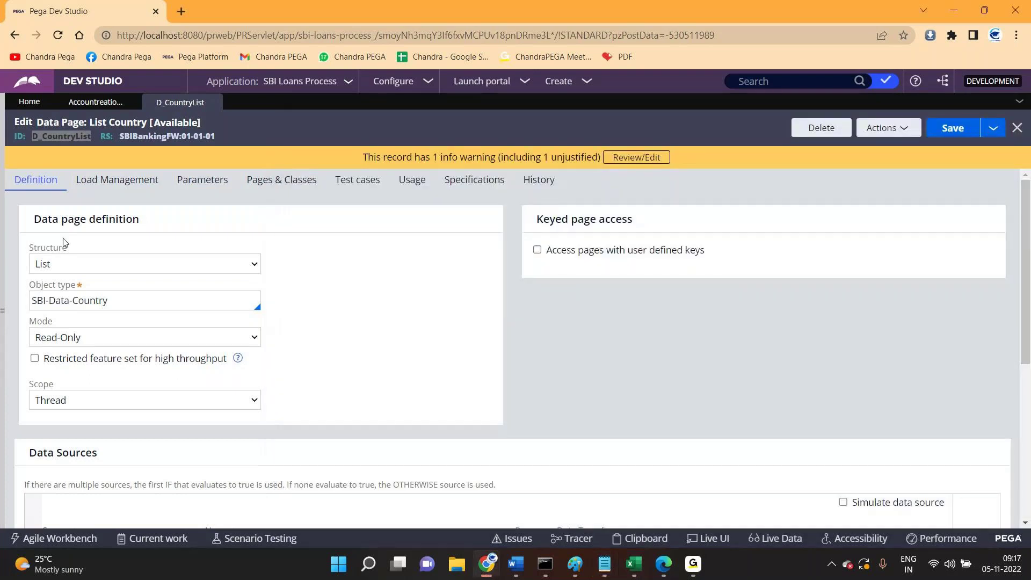
pyautogui.click(3, 255)
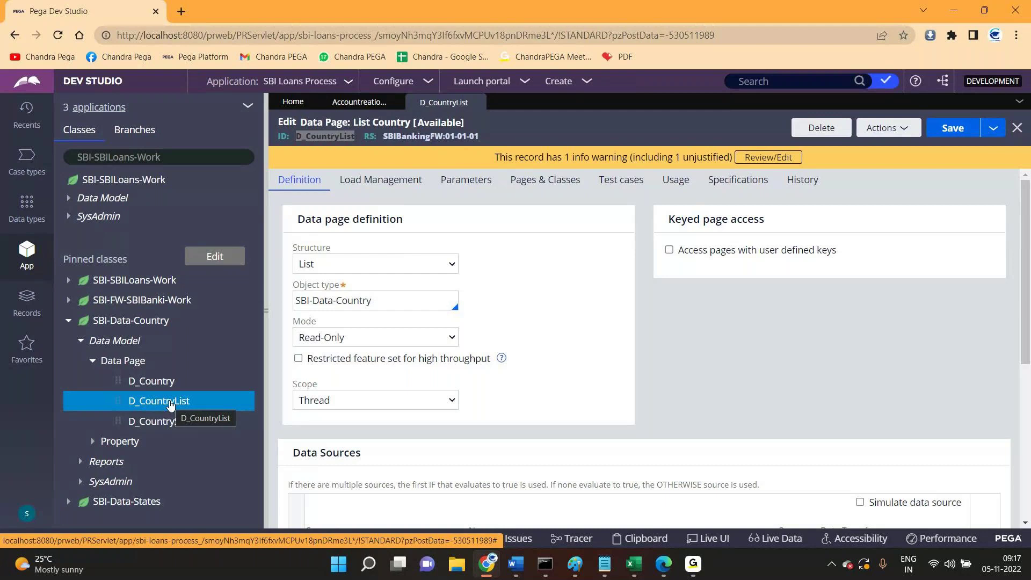
# Switch to Notepad and add "D_testlist" beside the "obj browse" line
pyautogui.hotkey('alt', 'Tab')
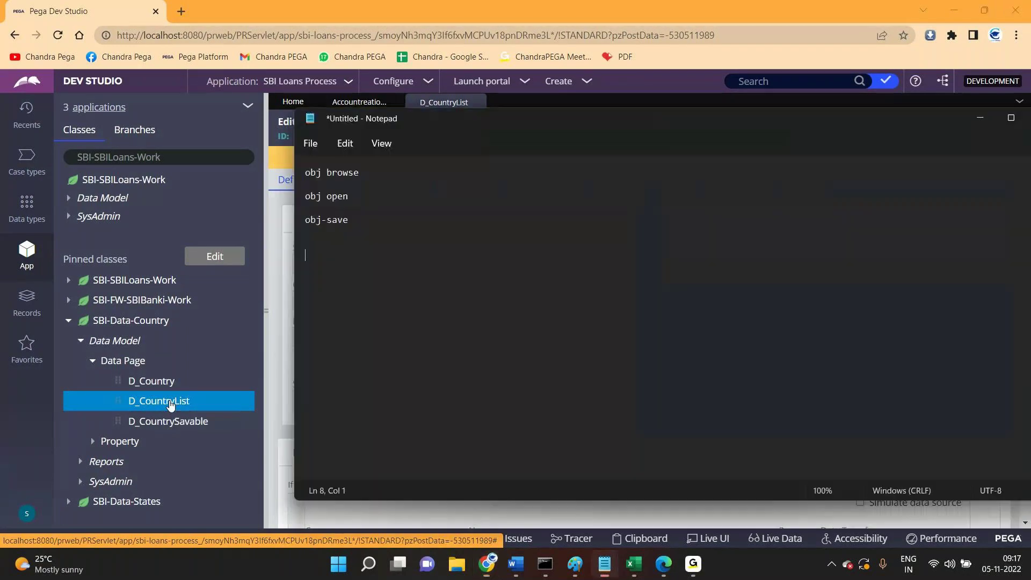
pyautogui.click(465, 185)
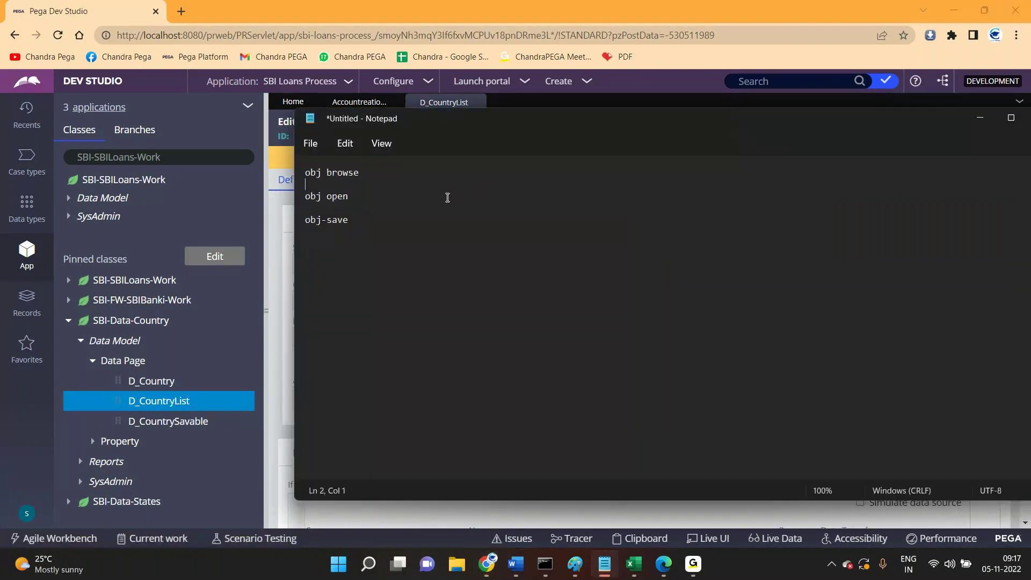
pyautogui.click(459, 173)
pyautogui.write('D_testlist')
# Add "D_test" beside the "obj open" line, aligned with the data page name above it
pyautogui.click(436, 192)
pyautogui.press('Tab')
pyautogui.hotkey('alt', 'Tab')
pyautogui.hotkey('alt', 'Tab')
pyautogui.write('_test')
# Highlight the "testlist" and "test" parts of the two data page names in turn to compare them
pyautogui.doubleClick(501, 176)
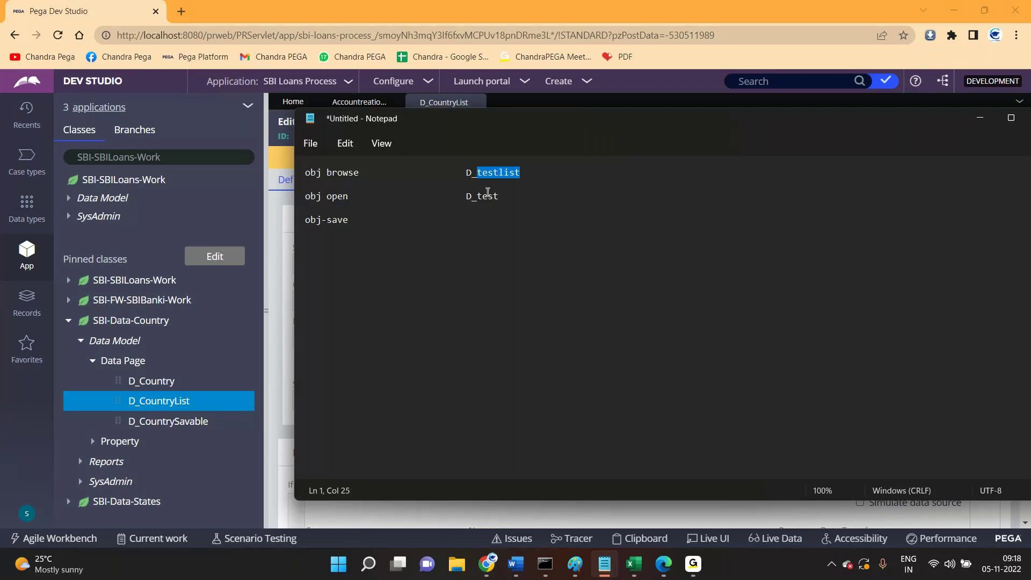
pyautogui.moveTo(477, 196); pyautogui.dragTo(562, 196)
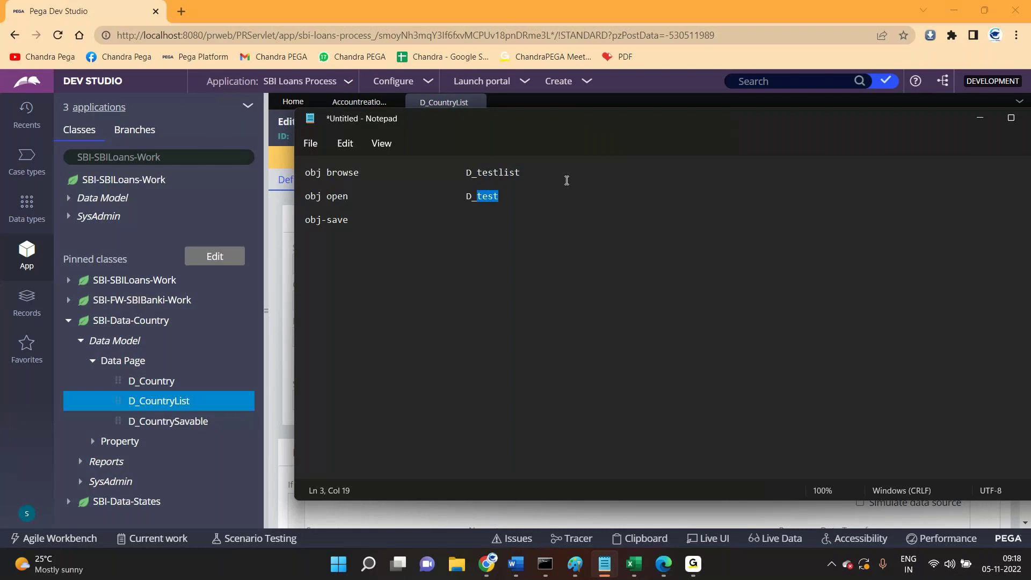
pyautogui.click(502, 176)
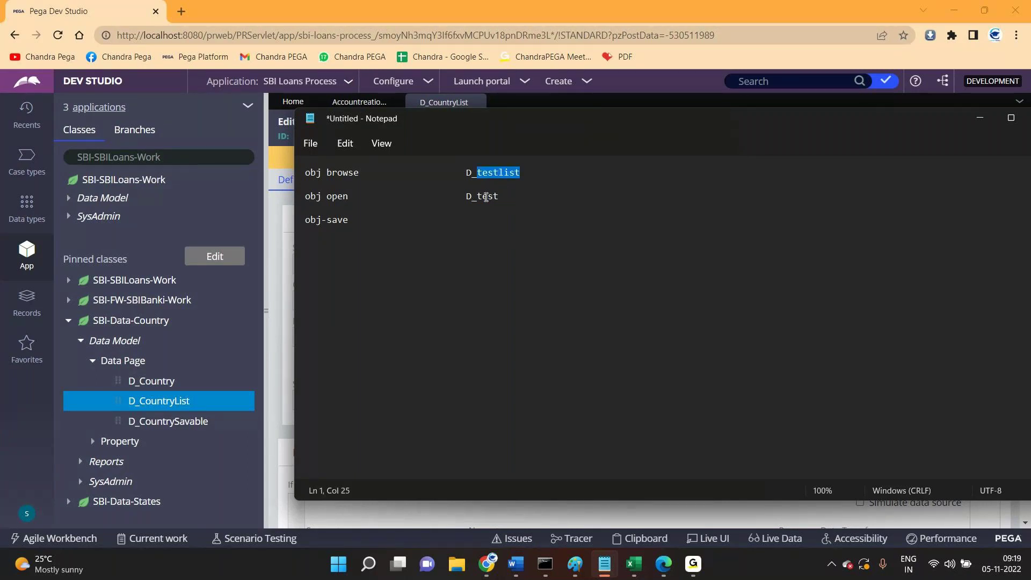
pyautogui.doubleClick(486, 197)
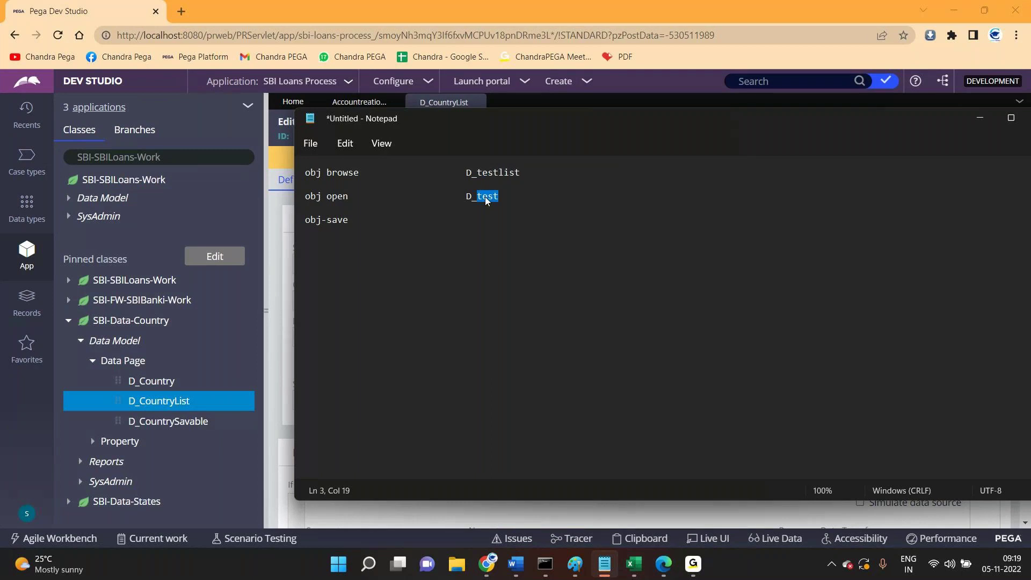
pyautogui.click(568, 200)
# Add "D_testSavable" beside the "obj-save" line, aligned with the other data page names
pyautogui.click(394, 222)
pyautogui.press('Tab')
pyautogui.press('Tab')
pyautogui.press('Tab')
pyautogui.press('Tab')
pyautogui.write('D_testSavable')
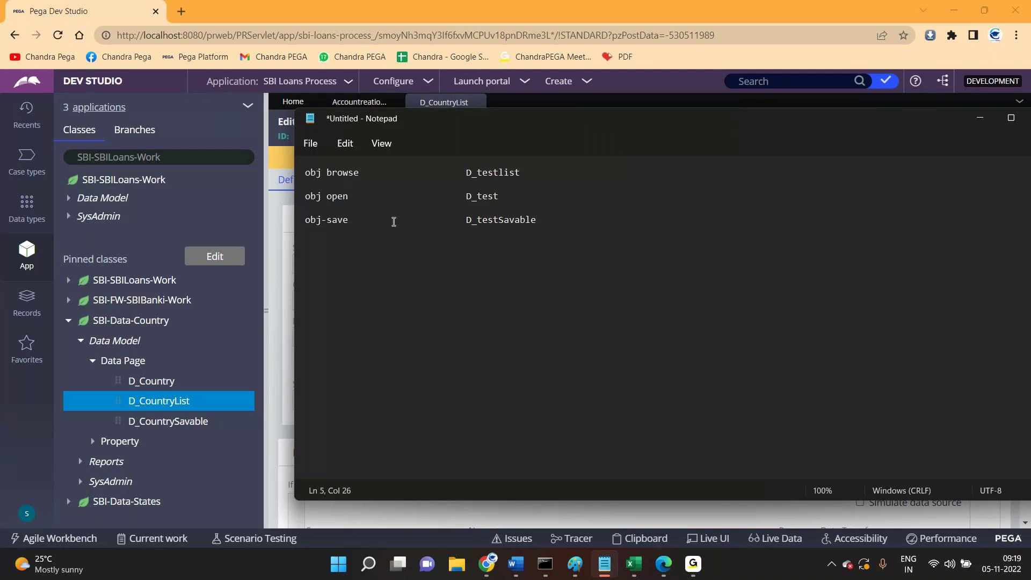
# Highlight the whole "D_testSavable" name for emphasis and clear the selection
pyautogui.hotkey('shift', 'Left')
pyautogui.hotkey('shift', 'Left')
pyautogui.hotkey('shift', 'Left')
pyautogui.hotkey('shift', 'Left')
pyautogui.hotkey('shift', 'Left')
pyautogui.hotkey('shift', 'Left')
pyautogui.hotkey('shift', 'Left')
pyautogui.hotkey('shift', 'Left')
pyautogui.hotkey('shift', 'Left')
pyautogui.hotkey('shift', 'Left')
pyautogui.hotkey('shift', 'Left')
pyautogui.hotkey('shift', 'Left')
pyautogui.hotkey('shift', 'Left')
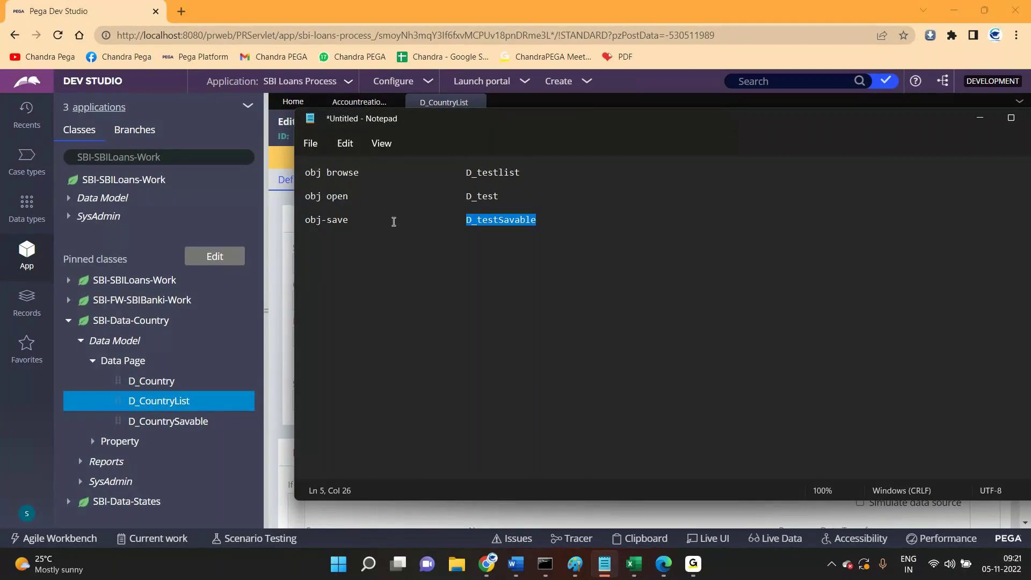
pyautogui.click(542, 222)
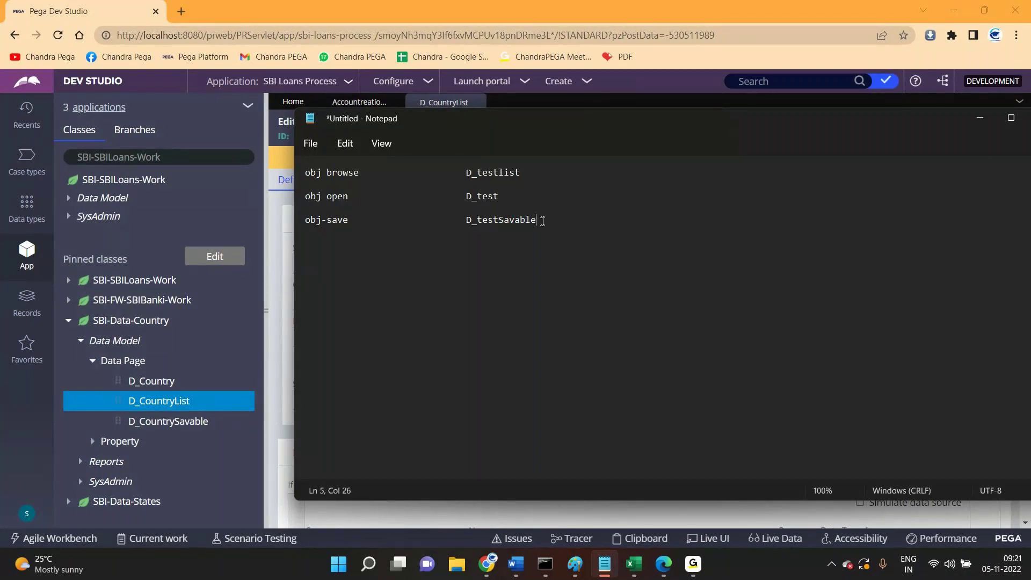
pyautogui.moveTo(543, 221); pyautogui.dragTo(465, 219)
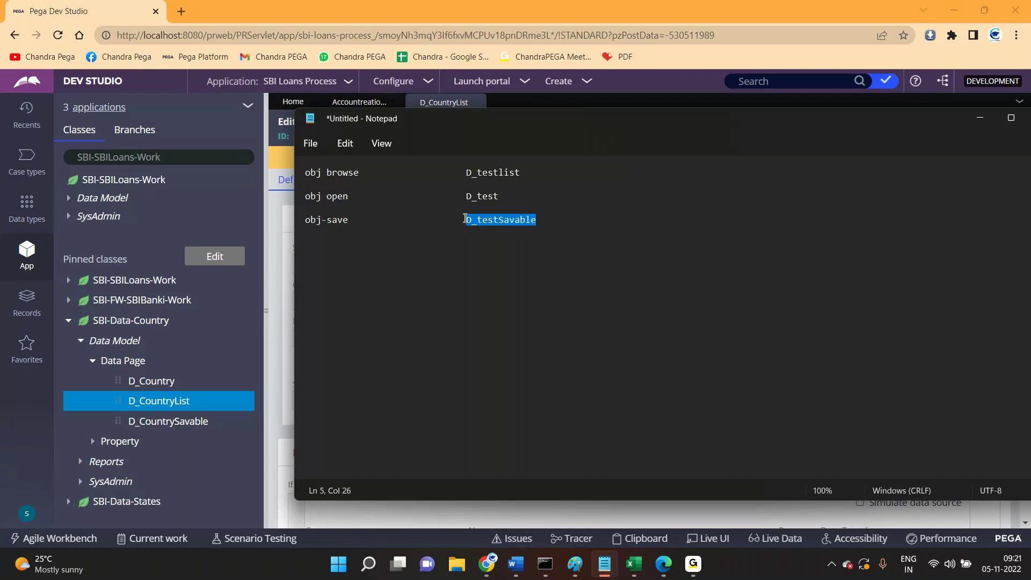
pyautogui.click(599, 219)
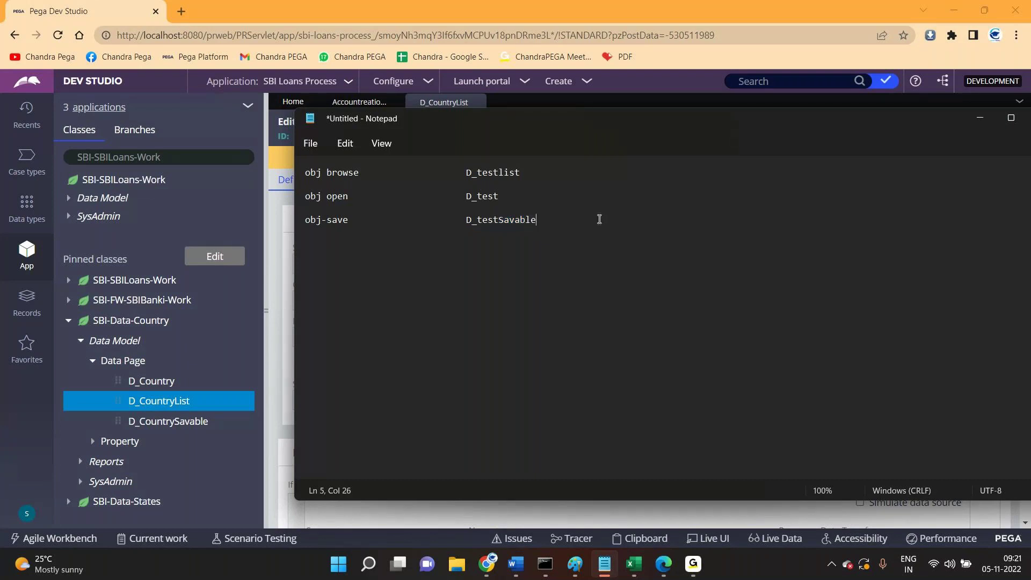
# Add a "structes-->" line below the obj-save entry, separated from it by blank space
pyautogui.press('Return')
pyautogui.press('Return')
pyautogui.press('Return')
pyautogui.press('Return')
pyautogui.write('structes-->')
# Switch to Pega Dev Studio, highlight the D_CountryList ID and review the data page's structure and data sources
pyautogui.hotkey('alt', 'Tab')
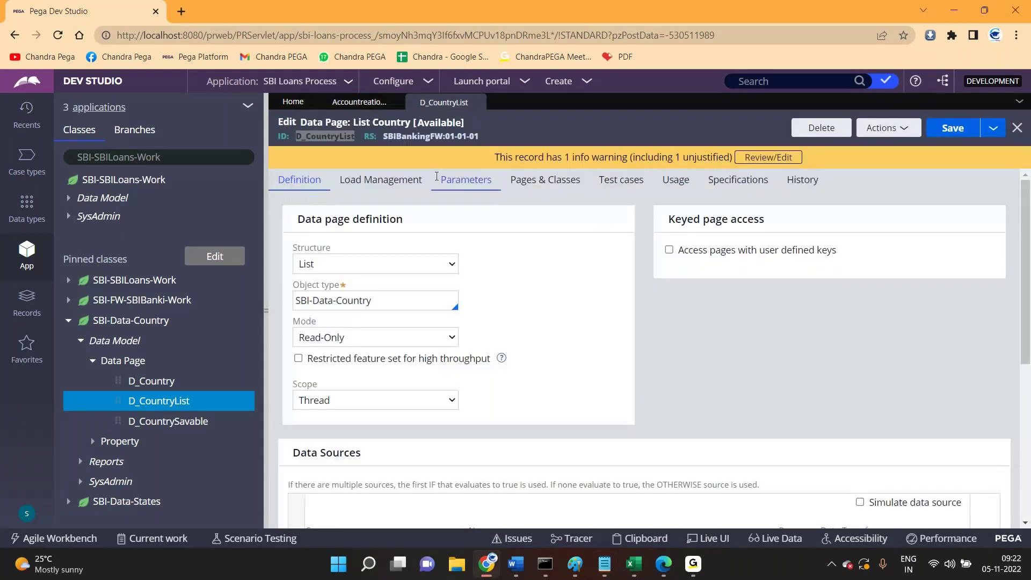
pyautogui.click(308, 135)
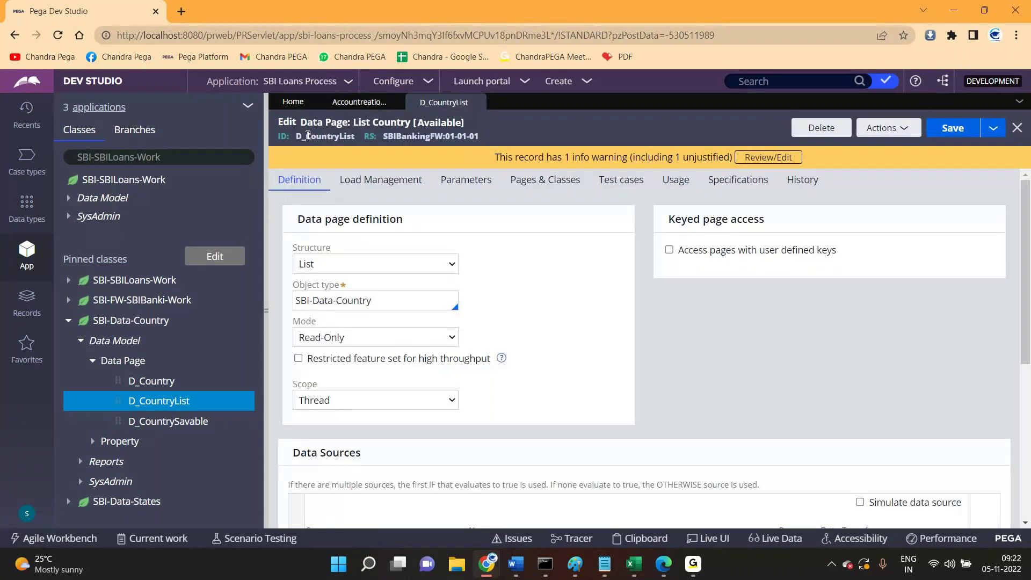
pyautogui.doubleClick(308, 135)
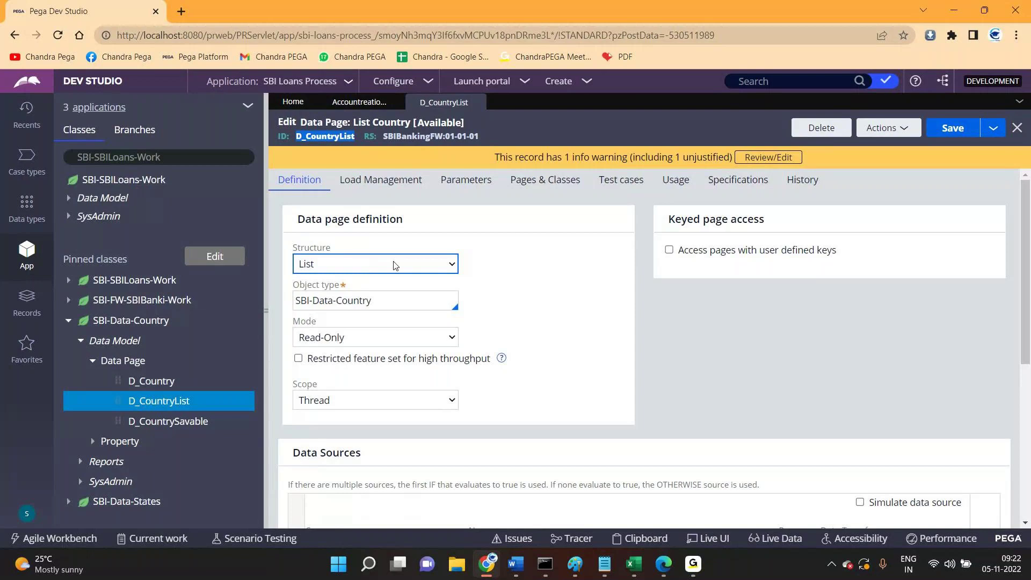
pyautogui.scroll(-5, 284, 282)
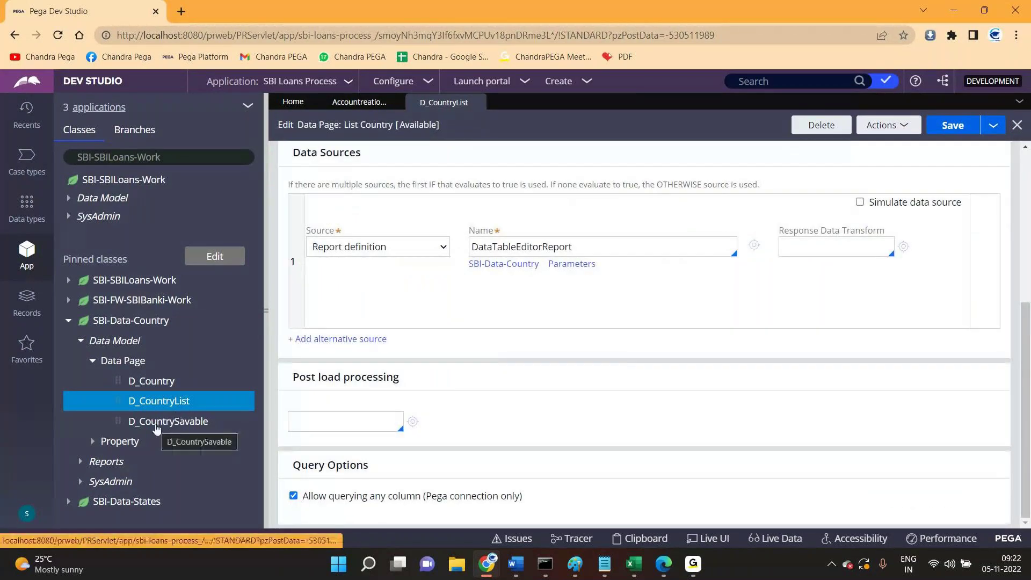
# Open the D_CountrySavable and D_Country data pages in turn to compare their Structure settings
pyautogui.click(156, 422)
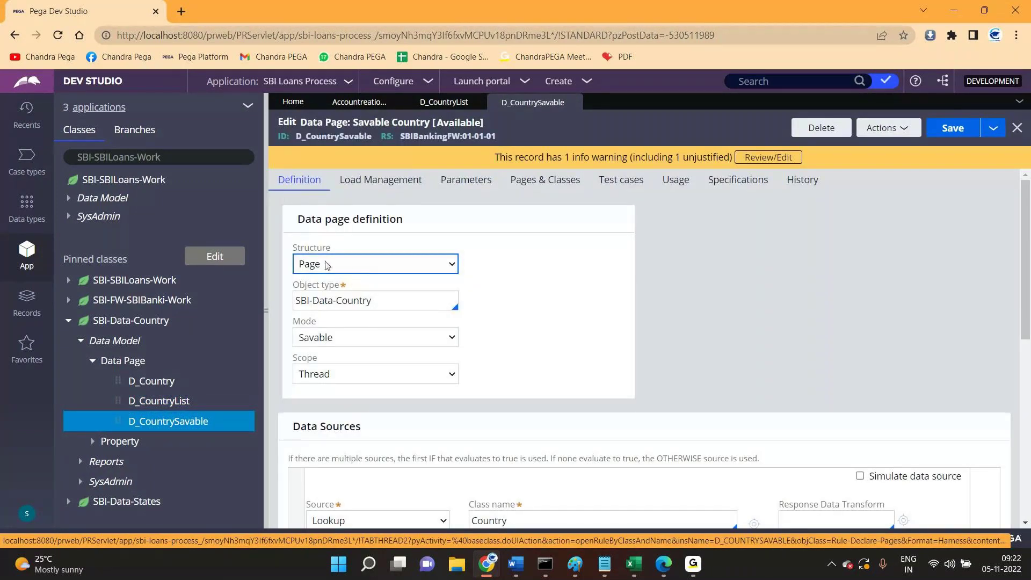
pyautogui.click(152, 382)
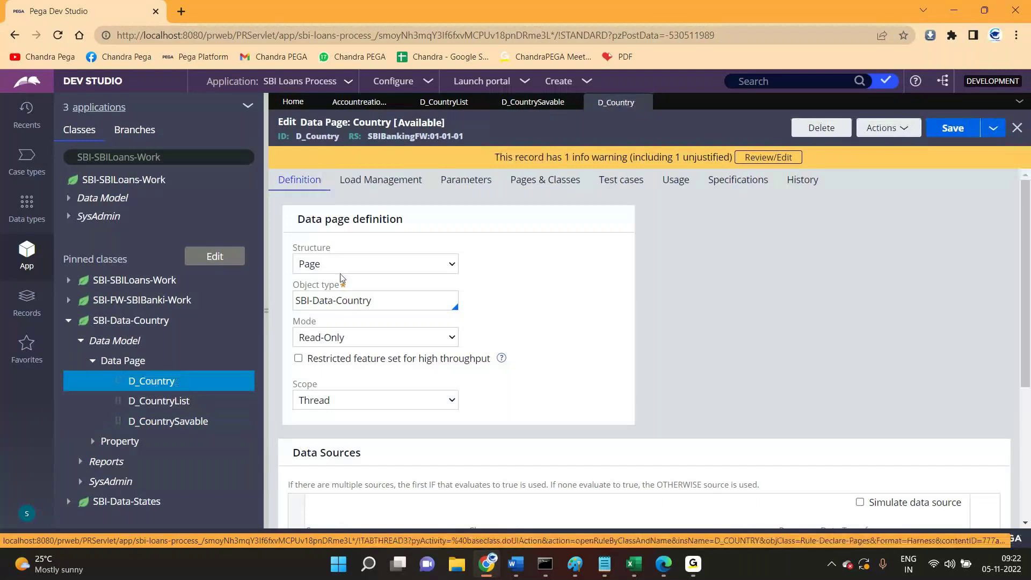
pyautogui.click(419, 271)
# Switch to the Notepad notes and highlight "D_testSavable", "testlist" and "test" one after another to compare the data page names
pyautogui.click(605, 563)
pyautogui.moveTo(466, 219); pyautogui.dragTo(553, 224)
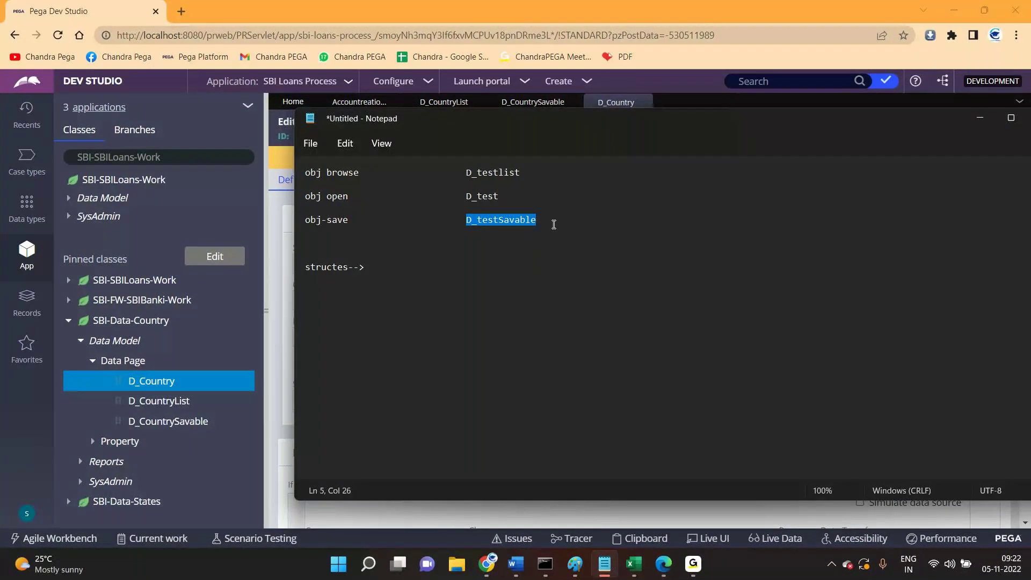
pyautogui.click(514, 245)
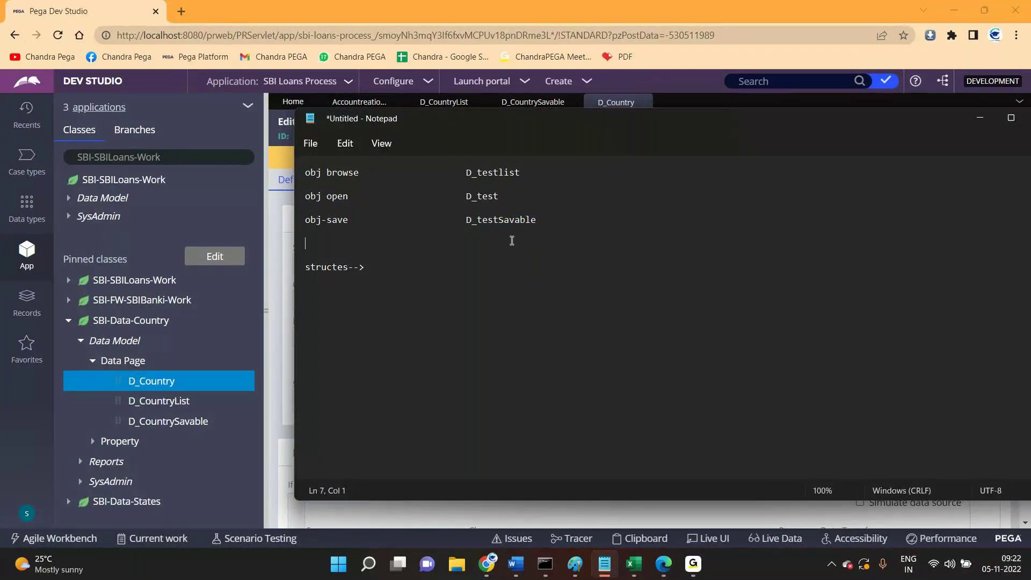
pyautogui.click(495, 226)
pyautogui.doubleClick(496, 172)
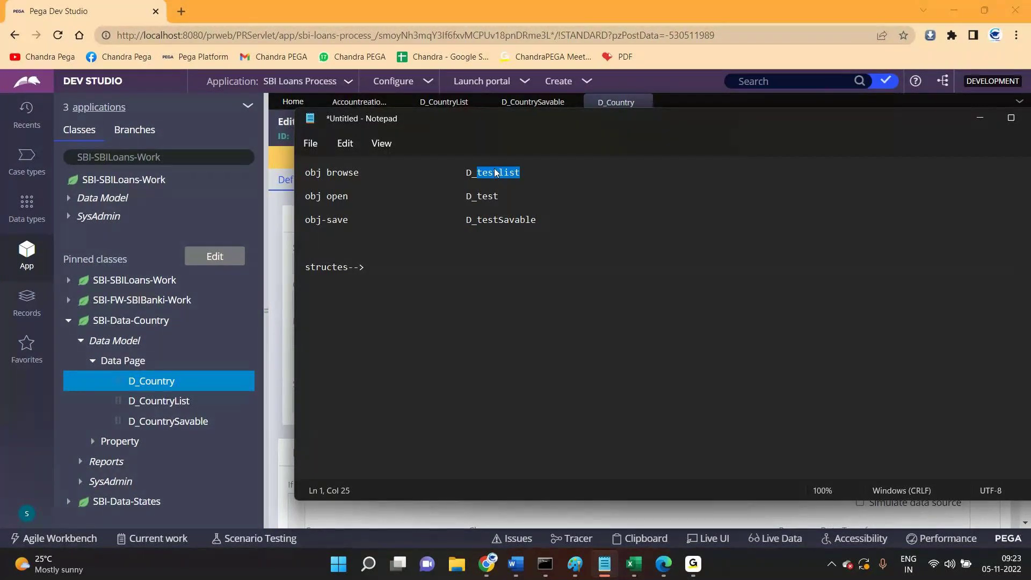
pyautogui.doubleClick(488, 199)
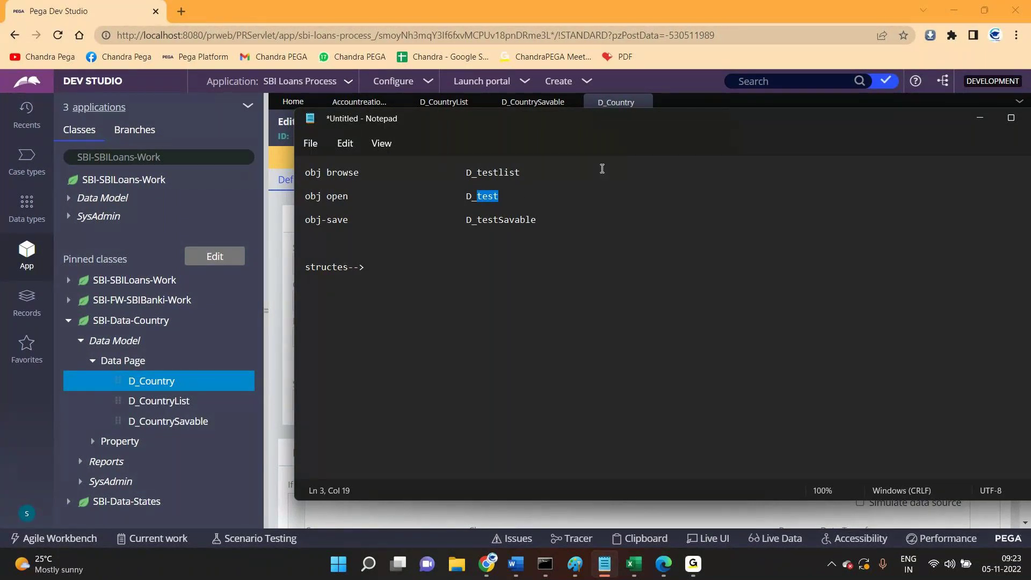
# Return to Pega Dev Studio, show the D_Country data page at full width and highlight its ID
pyautogui.click(690, 56)
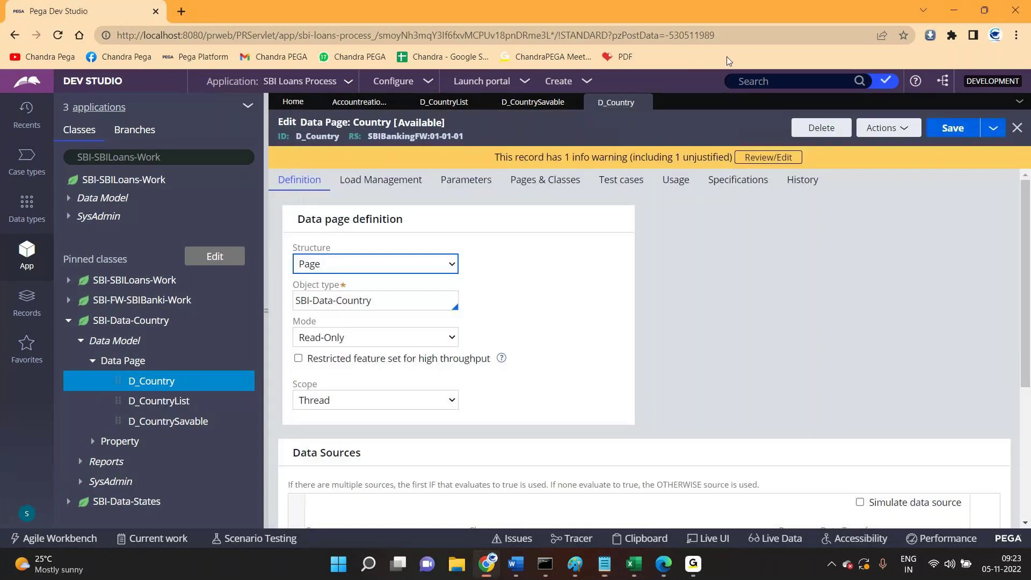
pyautogui.click(266, 158)
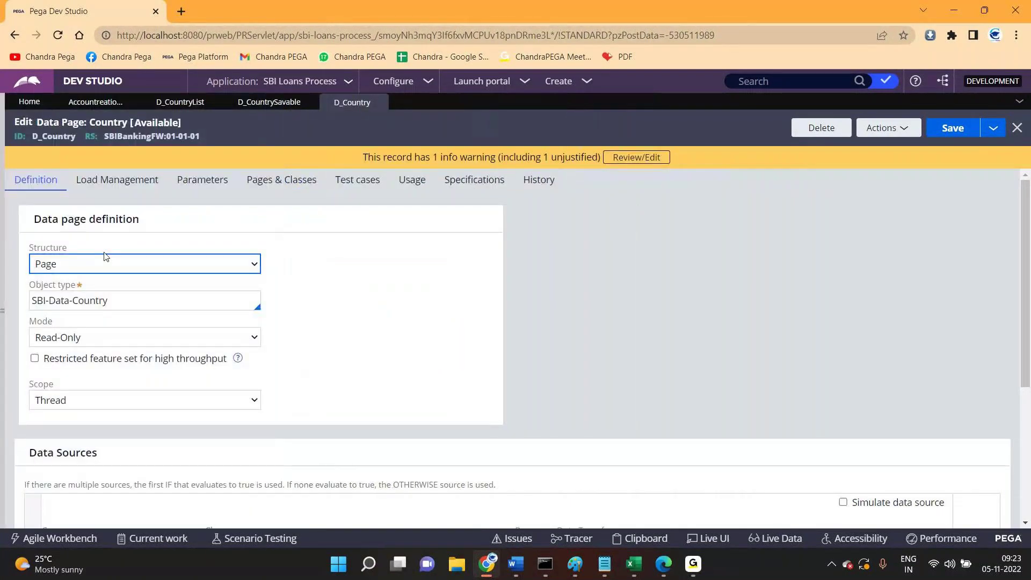
pyautogui.doubleClick(57, 135)
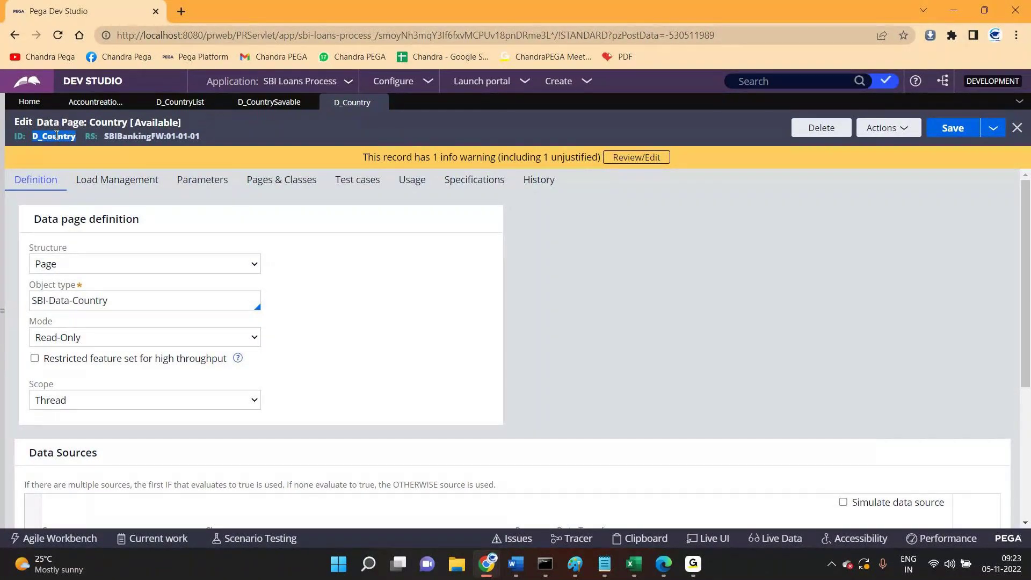
# Review the D_CountryList data page's definition and its report definition data source
pyautogui.click(180, 102)
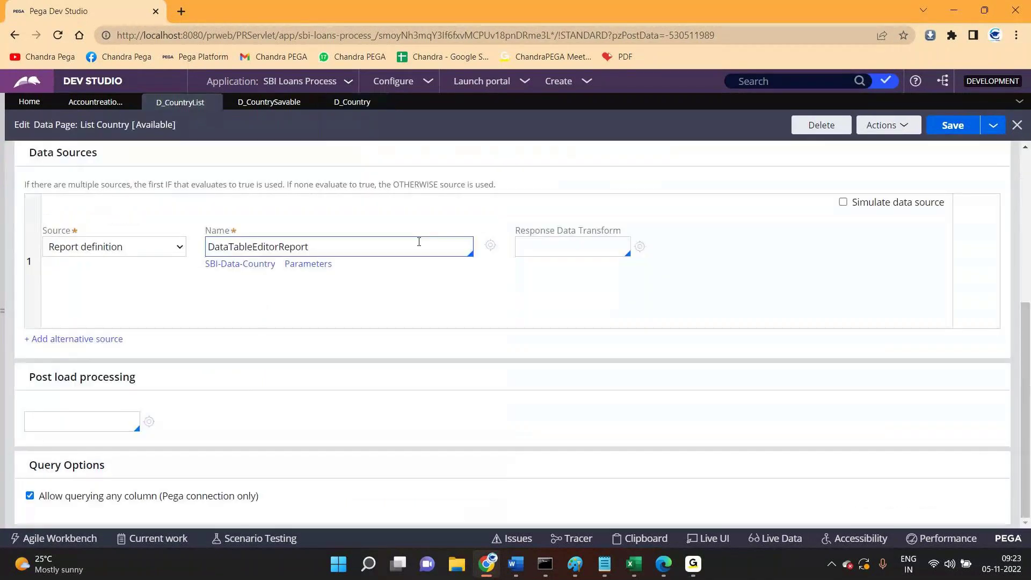
pyautogui.scroll(2, 83, 217)
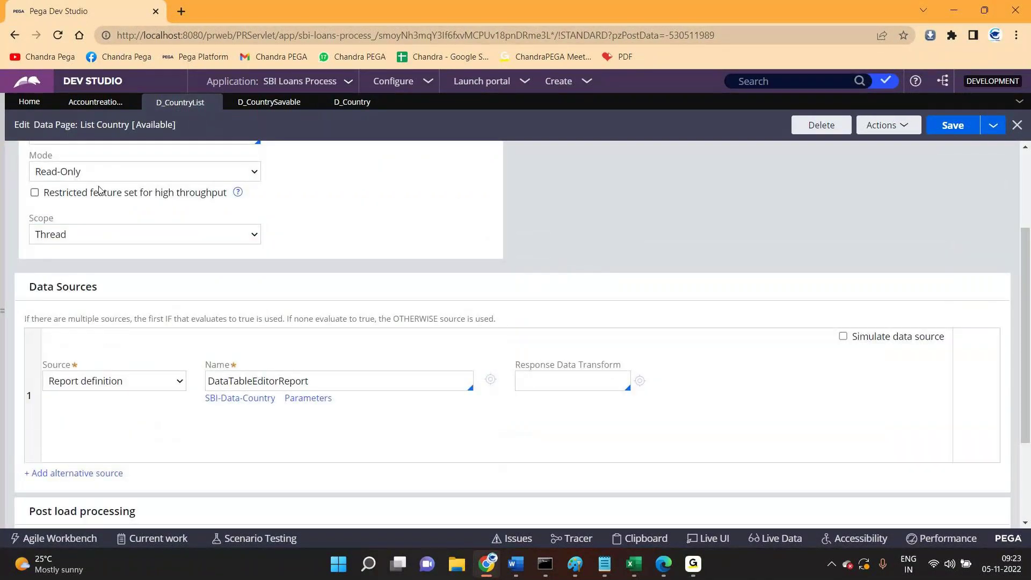
pyautogui.scroll(3, 104, 187)
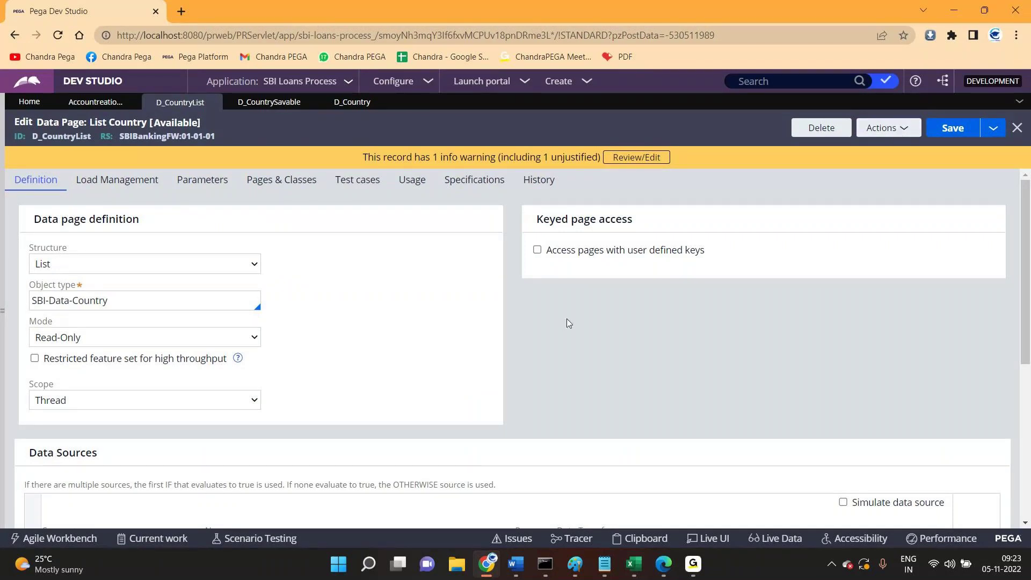
pyautogui.scroll(-5, 568, 323)
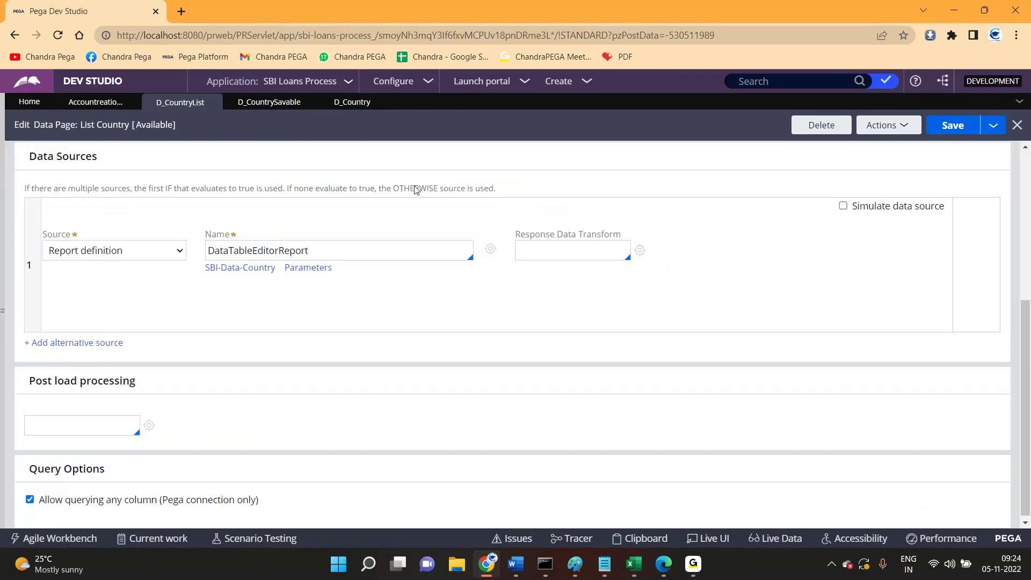
# Bring back the explorer and display the records of the SBI-Data-Country class in the data designer
pyautogui.click(350, 103)
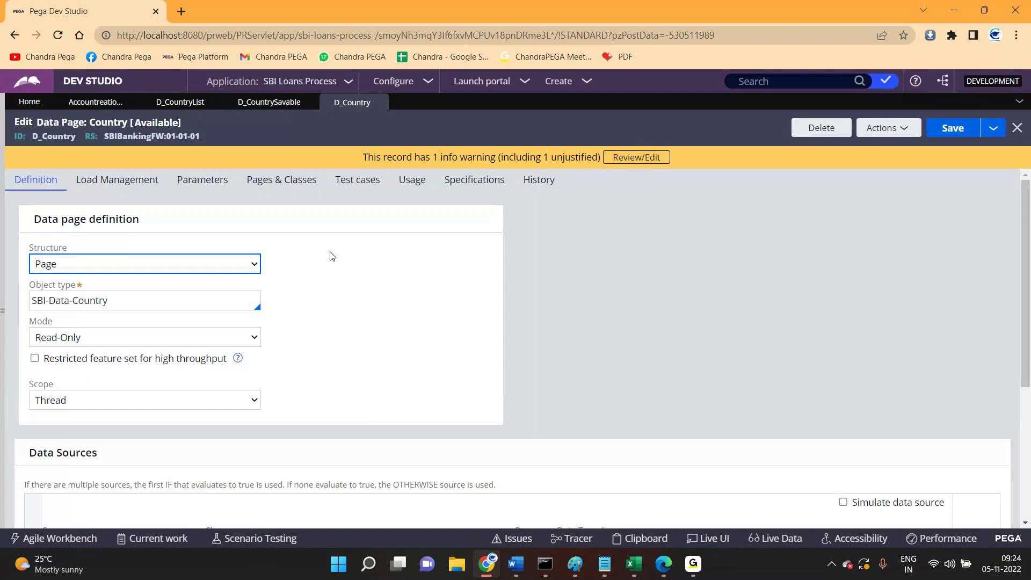
pyautogui.click(27, 82)
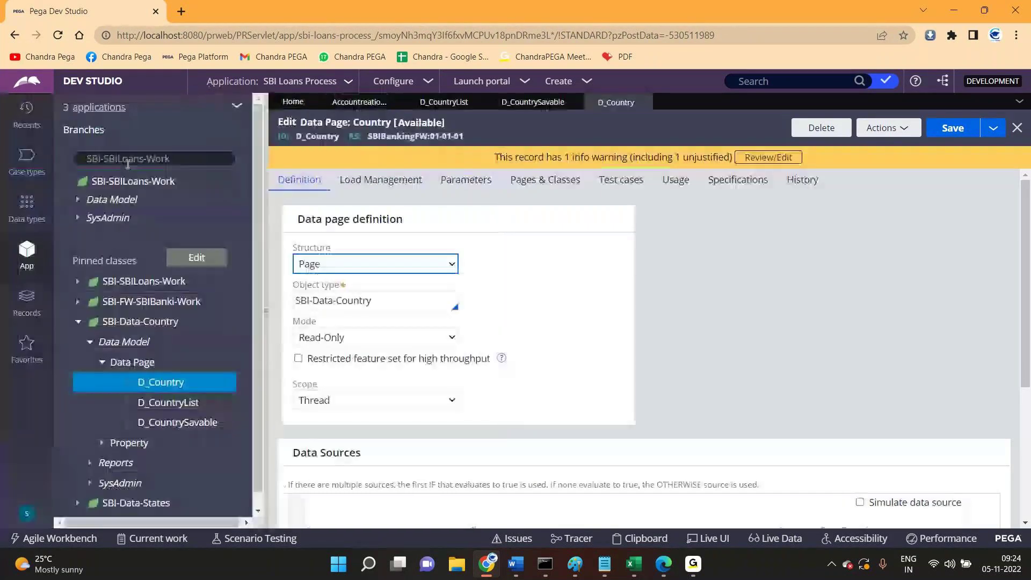
pyautogui.click(140, 323)
pyautogui.rightClick(139, 322)
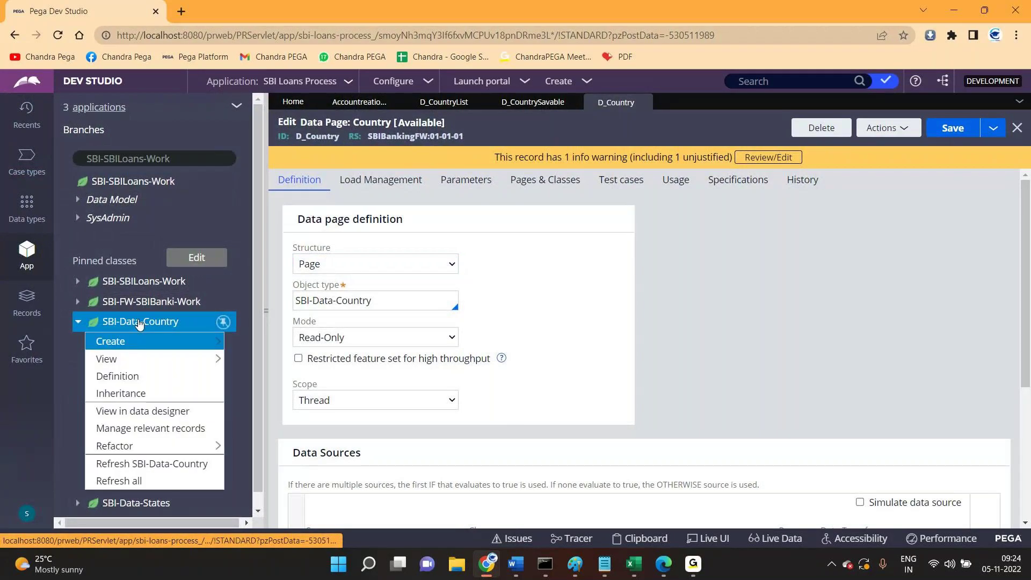
pyautogui.click(120, 377)
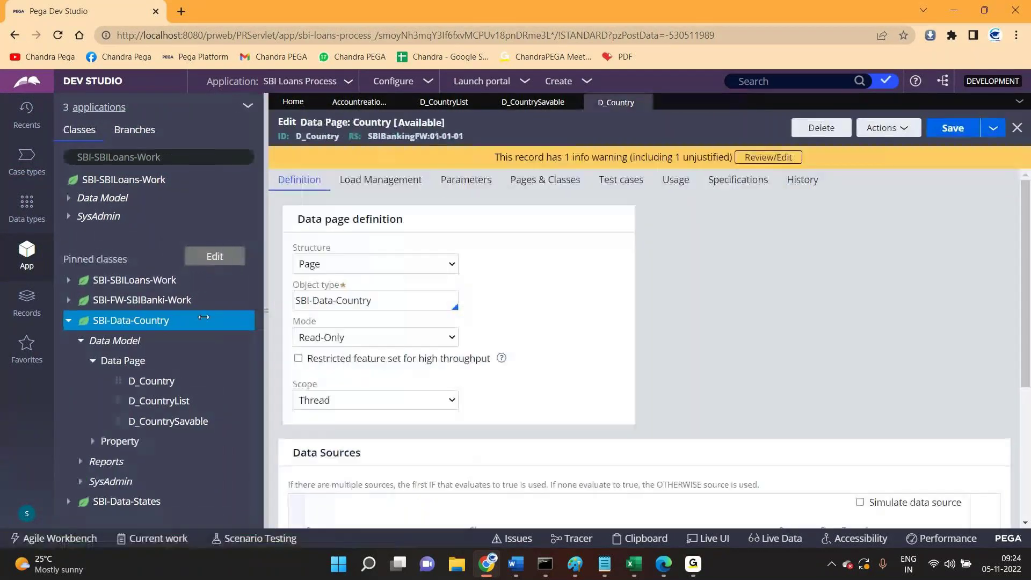
pyautogui.rightClick(125, 322)
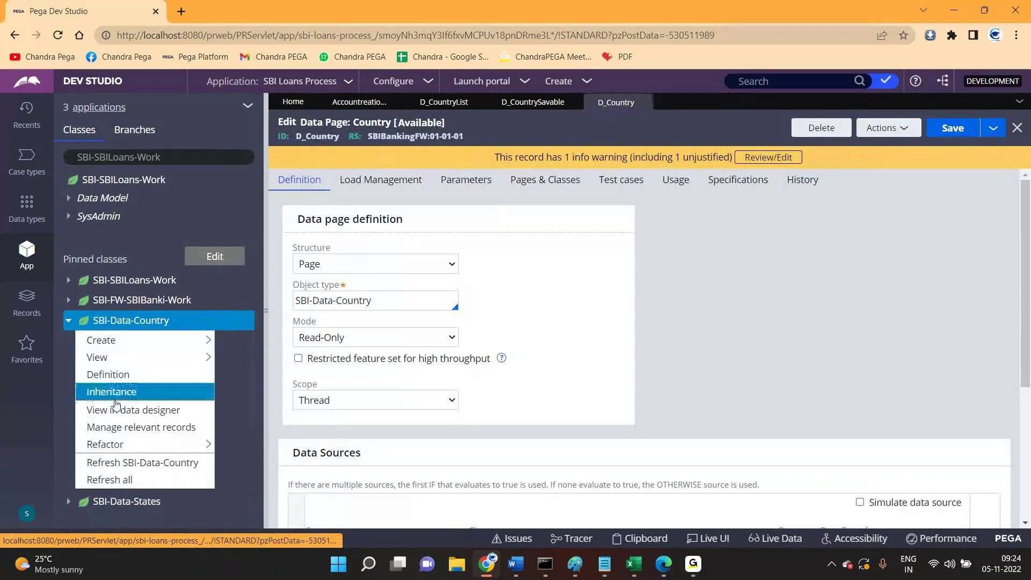
pyautogui.click(116, 410)
pyautogui.click(471, 161)
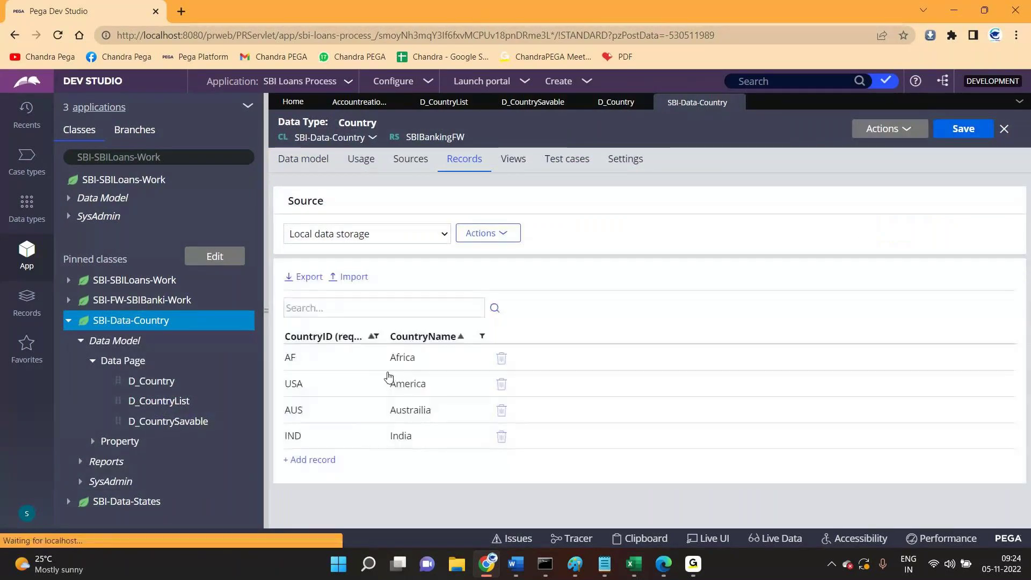
# Show the country records at full width and sort them by CountryName in descending order
pyautogui.click(267, 195)
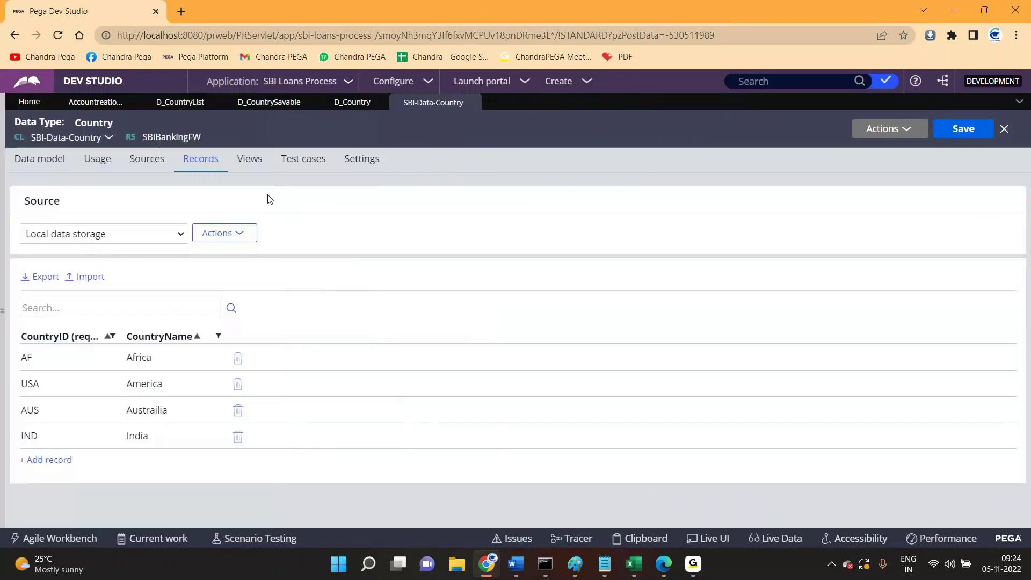
pyautogui.click(59, 336)
pyautogui.click(142, 338)
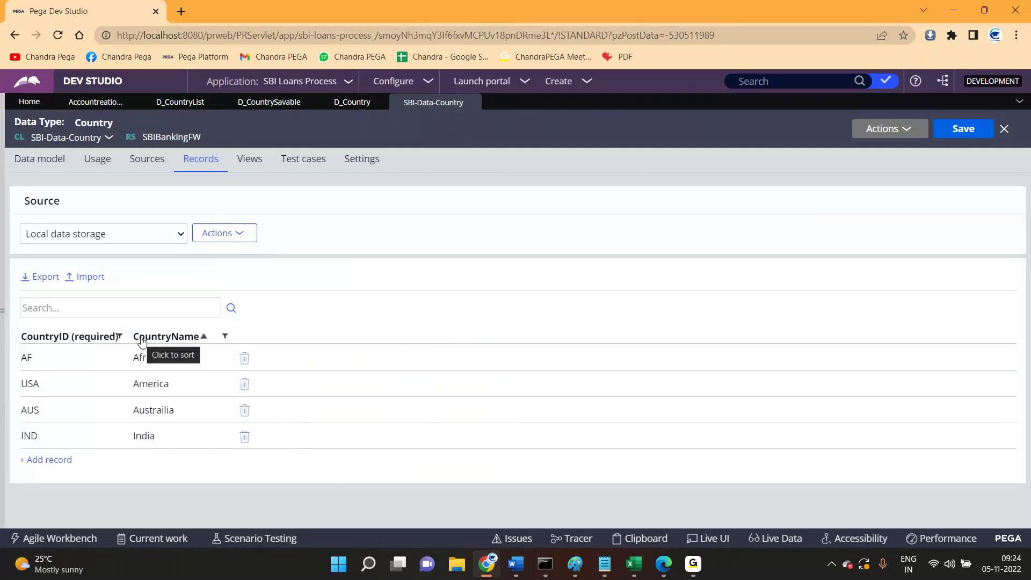
pyautogui.click(146, 338)
pyautogui.click(218, 309)
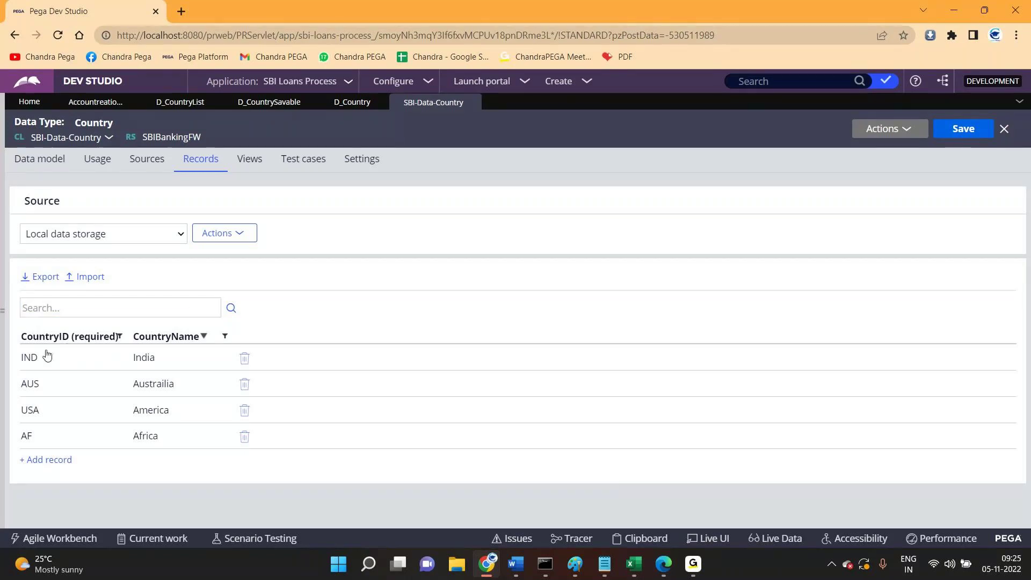
# Run the D_Country data page with the CountryID parameter set to IND
pyautogui.click(355, 105)
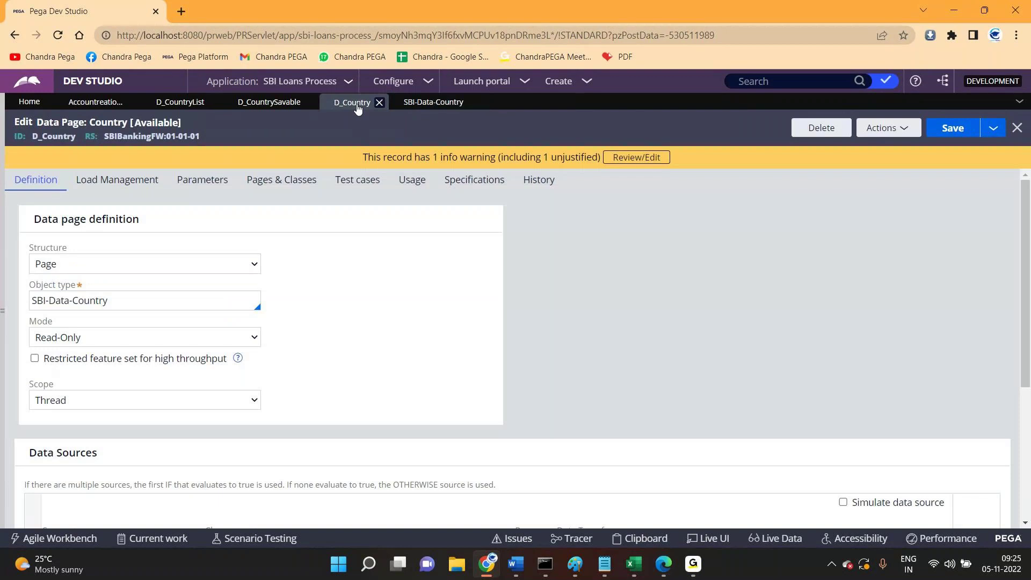
pyautogui.click(887, 129)
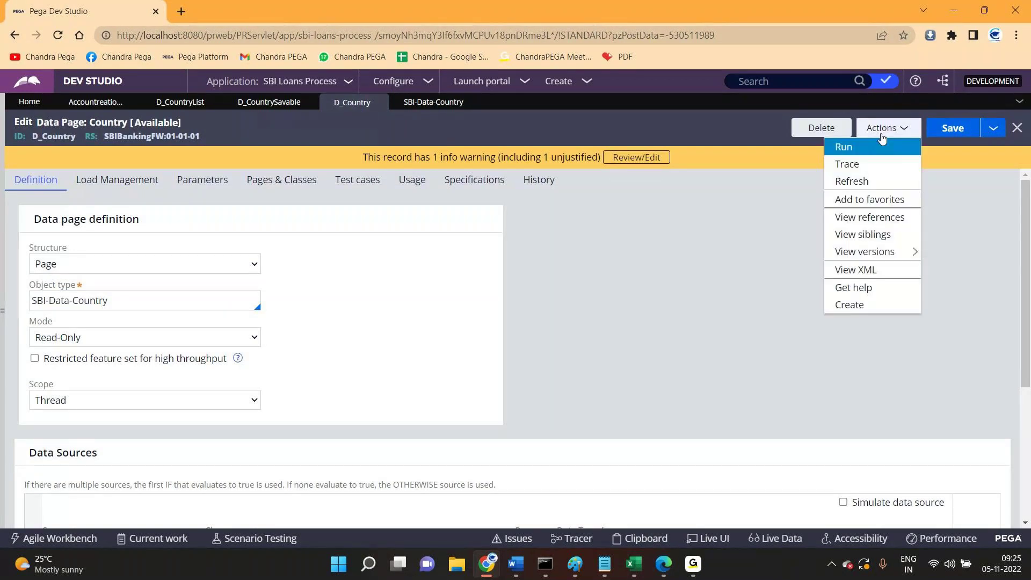
pyautogui.click(849, 152)
pyautogui.doubleClick(288, 123)
pyautogui.click(386, 117)
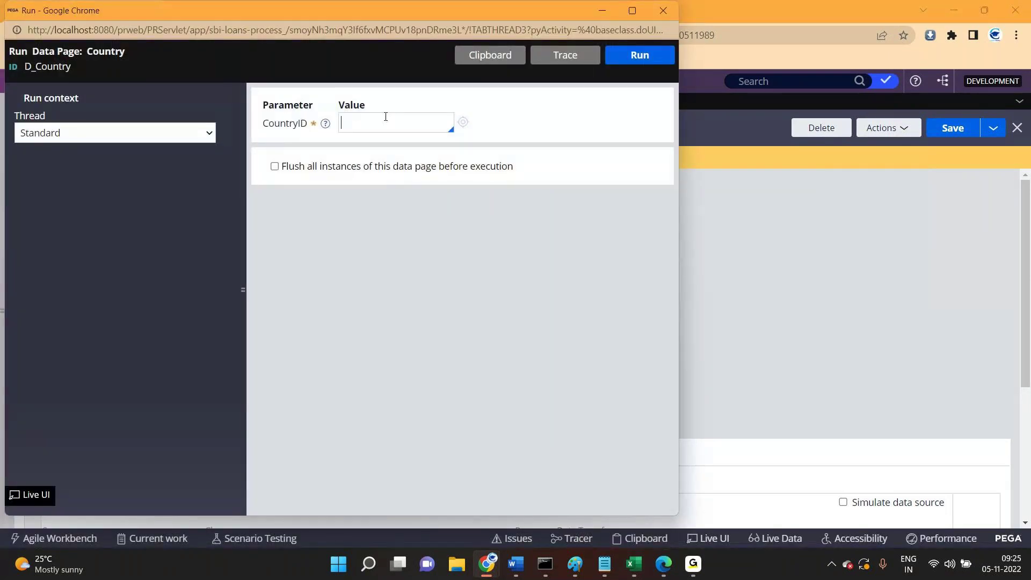
pyautogui.write('IND')
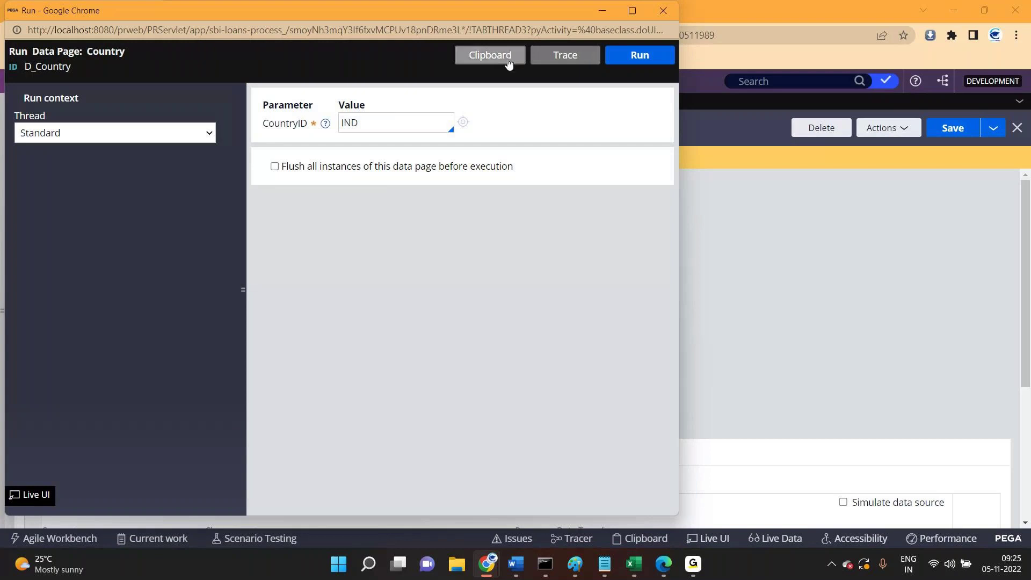
pyautogui.click(622, 56)
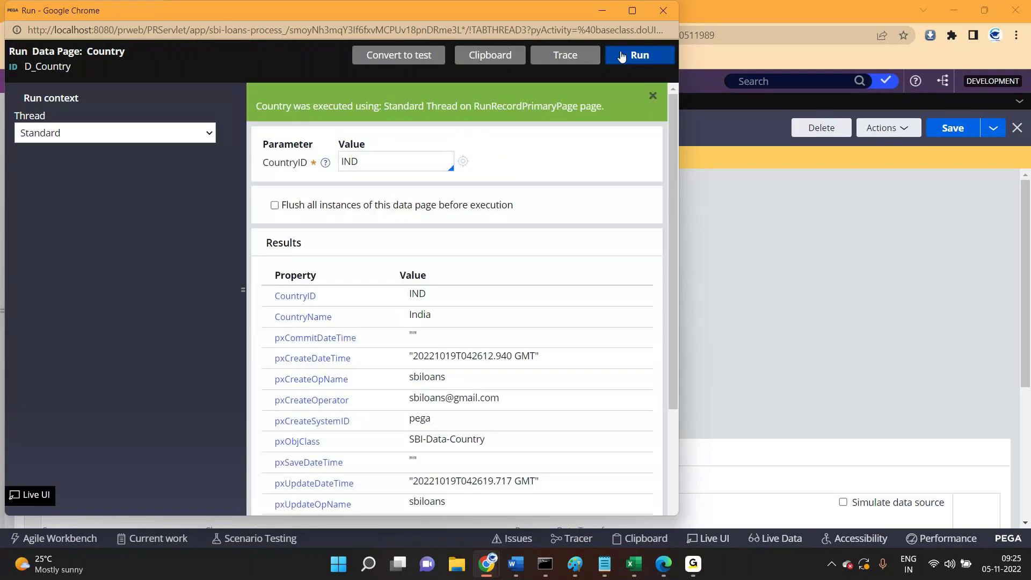
# Enlarge the run results, highlight the CountryID and CountryName values, and close the run window
pyautogui.click(632, 11)
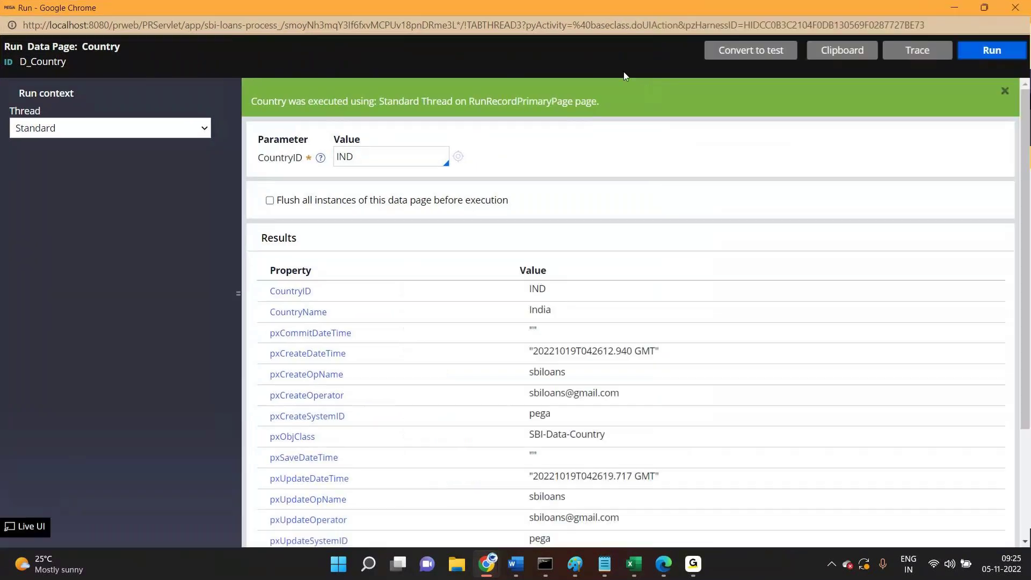
pyautogui.moveTo(529, 307); pyautogui.dragTo(532, 281)
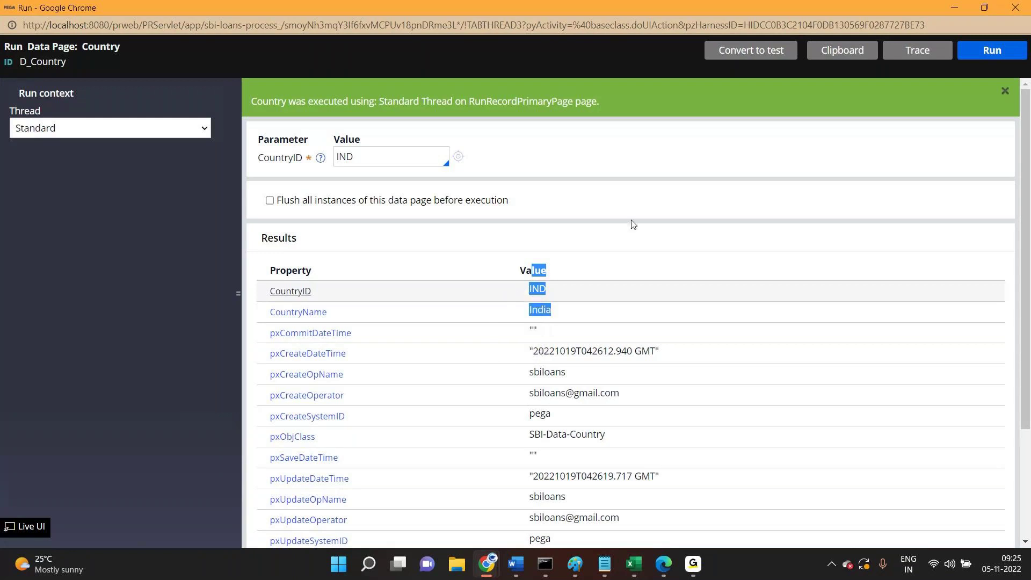
pyautogui.click(1015, 7)
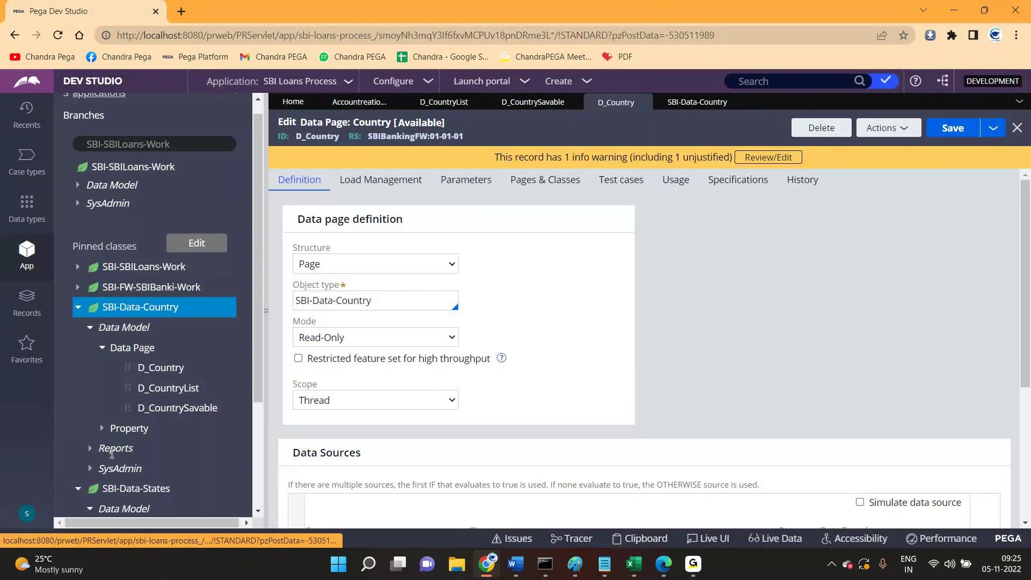
# Look over the Country and States data pages in the explorer and display the D_CountryList definition at full width
pyautogui.scroll(-3, 111, 454)
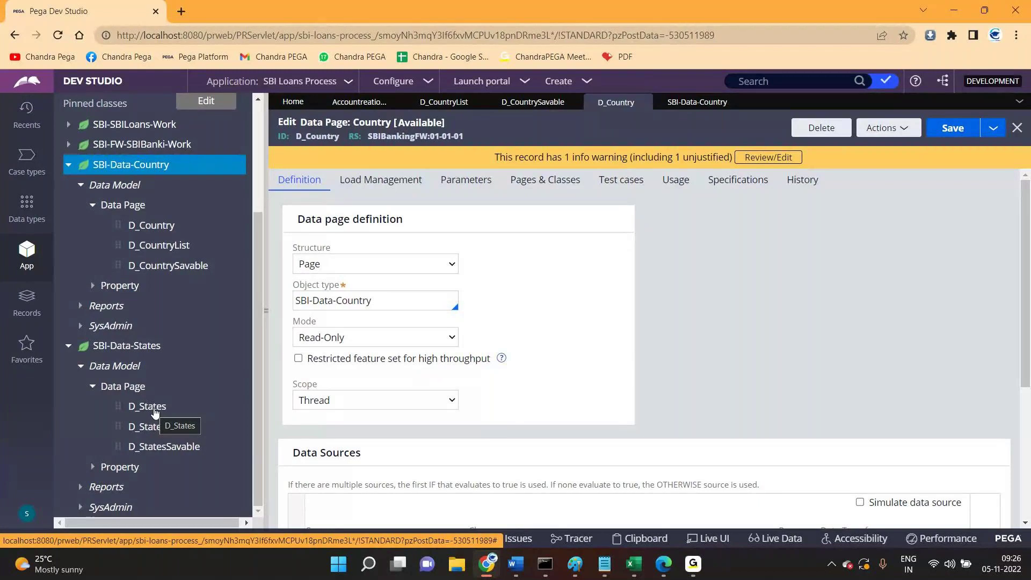
pyautogui.moveTo(268, 124); pyautogui.dragTo(67, 151)
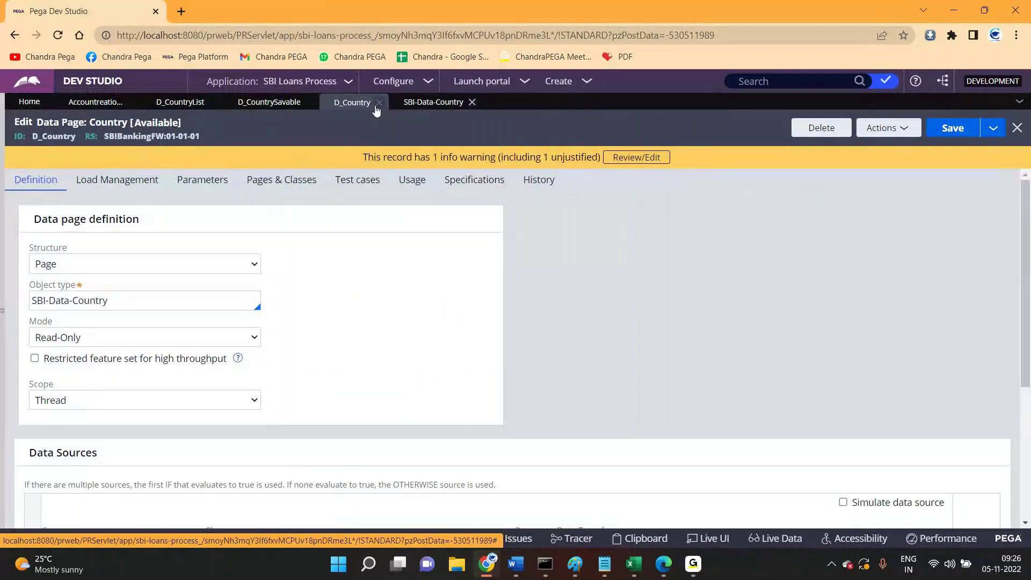
pyautogui.click(180, 102)
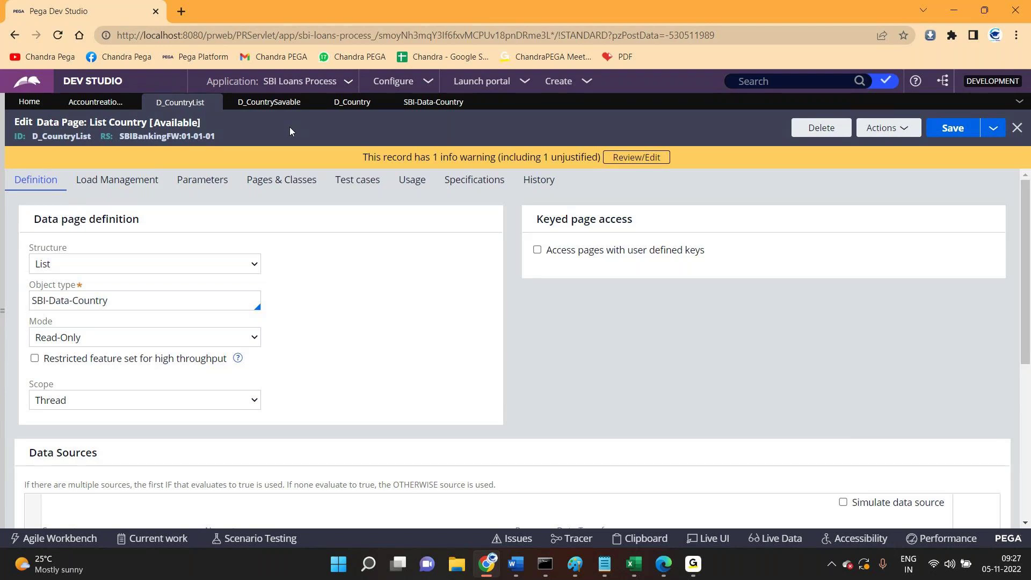
# Set the Country dropdown's list source in the AccountreationSec section to the D_CountryList data page
pyautogui.click(105, 106)
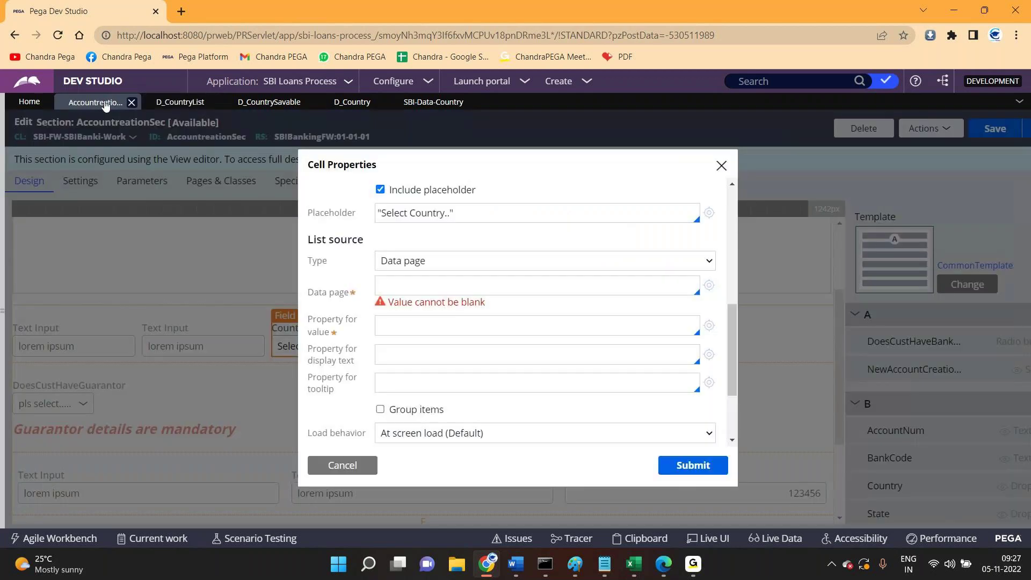
pyautogui.scroll(5, 377, 223)
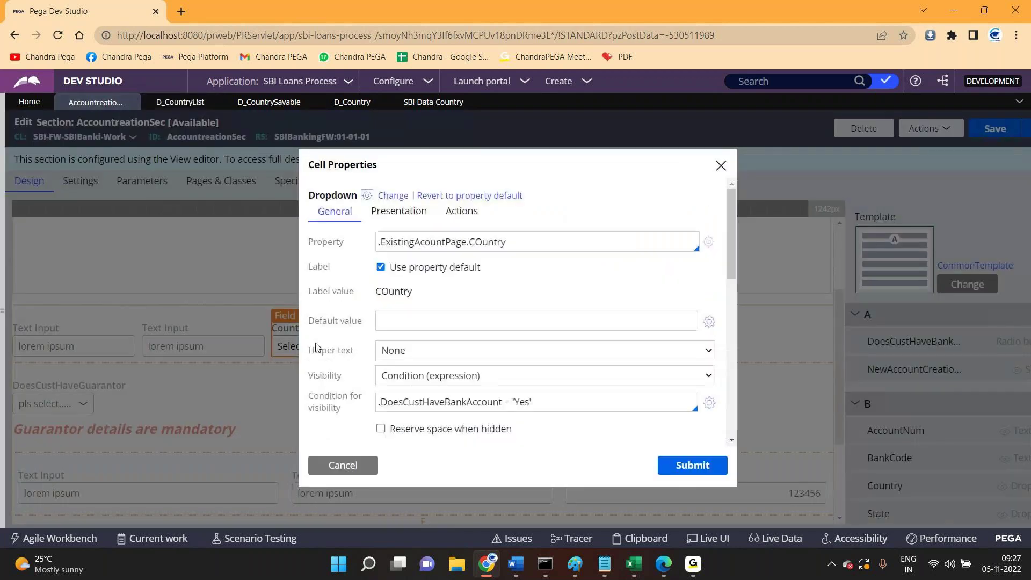
pyautogui.scroll(-5, 428, 370)
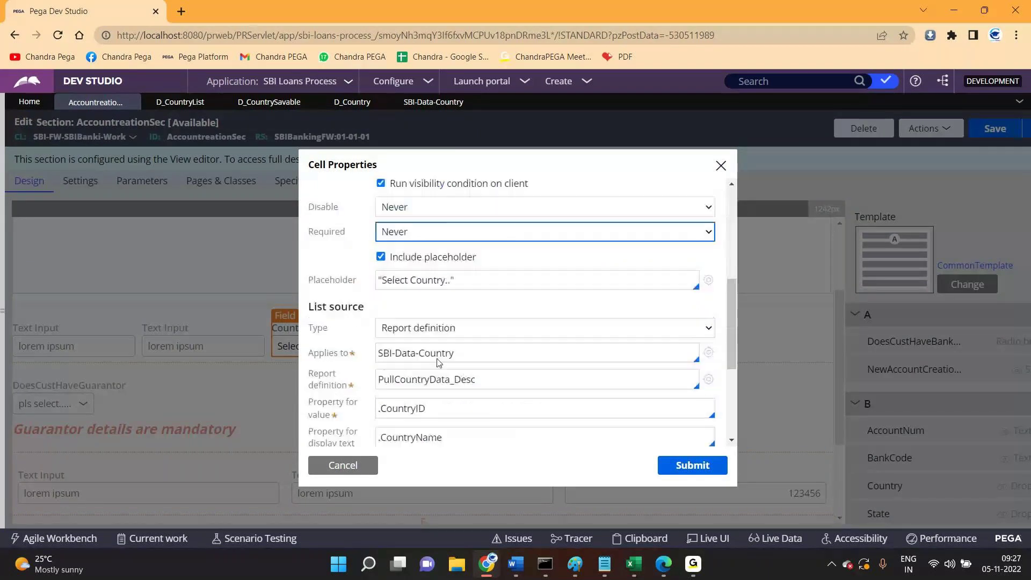
pyautogui.click(423, 328)
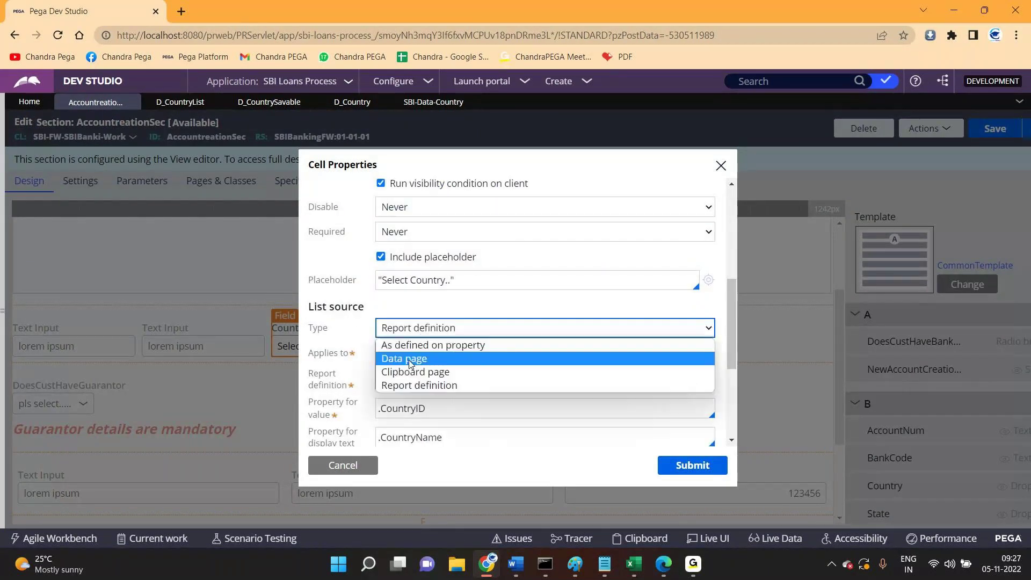
pyautogui.click(411, 361)
pyautogui.click(414, 355)
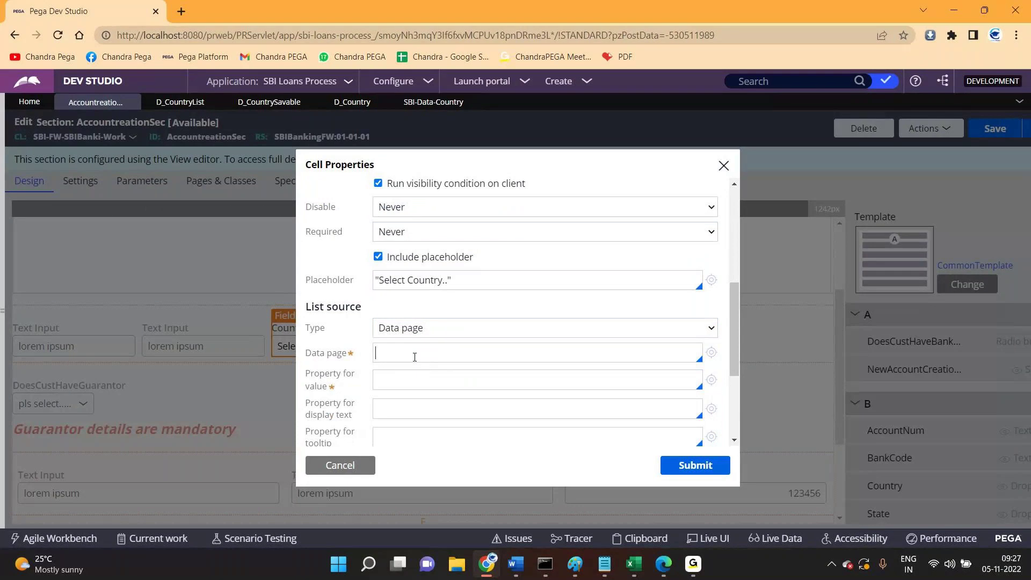
pyautogui.write('D_cou')
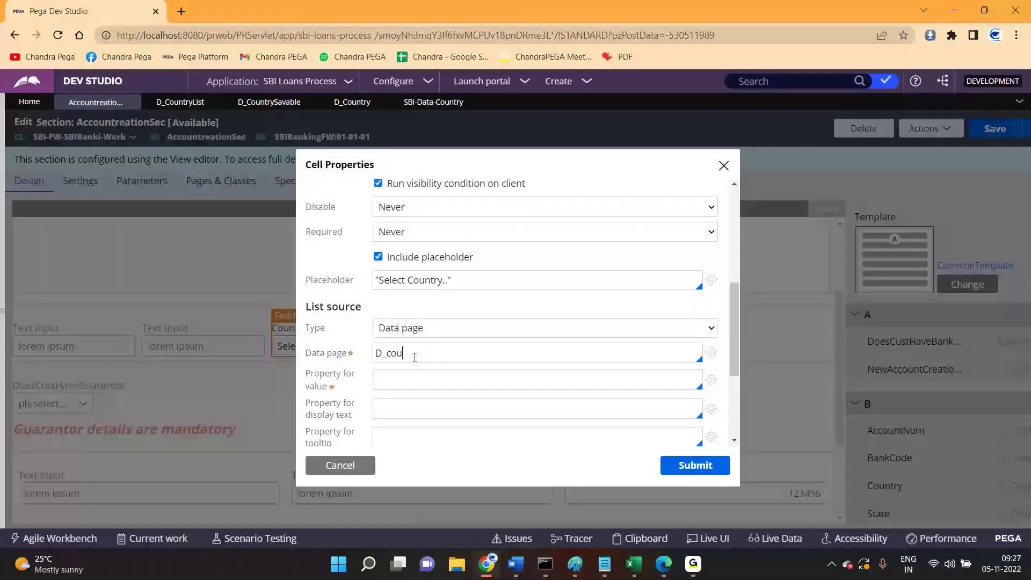
pyautogui.press('Down')
pyautogui.press('Return')
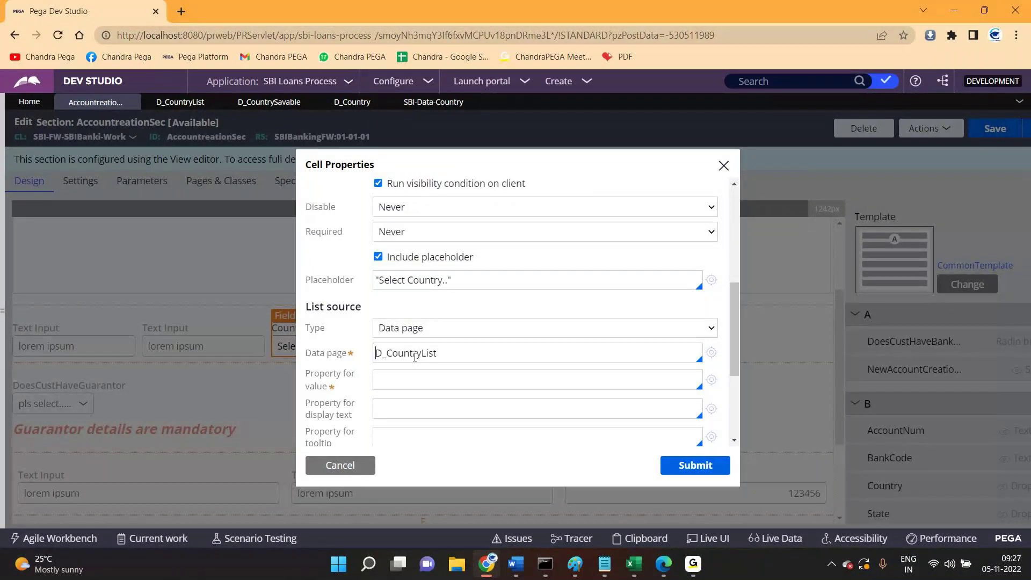
pyautogui.doubleClick(415, 356)
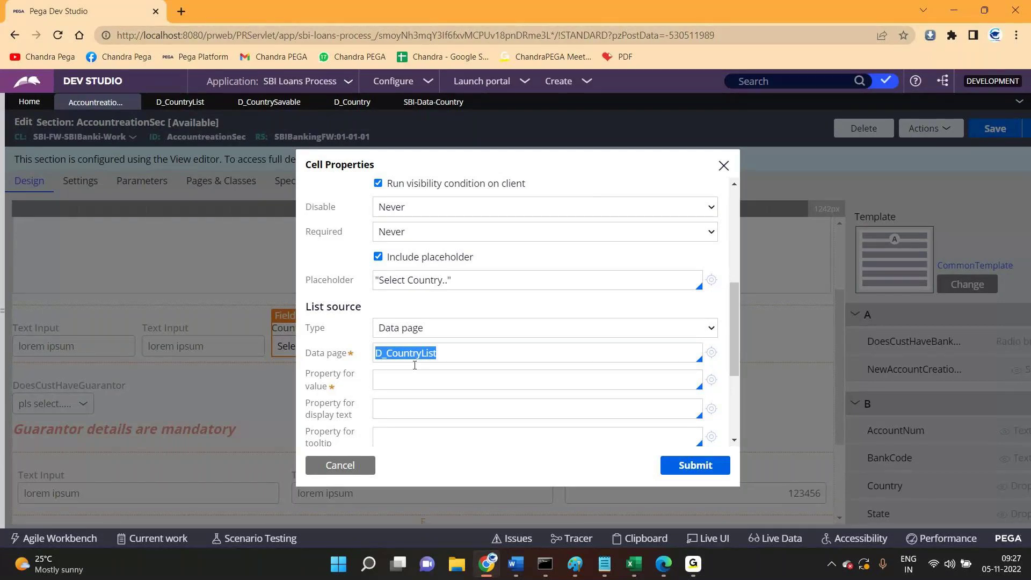
# Use .CountryID as the Country dropdown's value property and .CountryName as its display text, and submit the cell properties
pyautogui.scroll(-1, 414, 365)
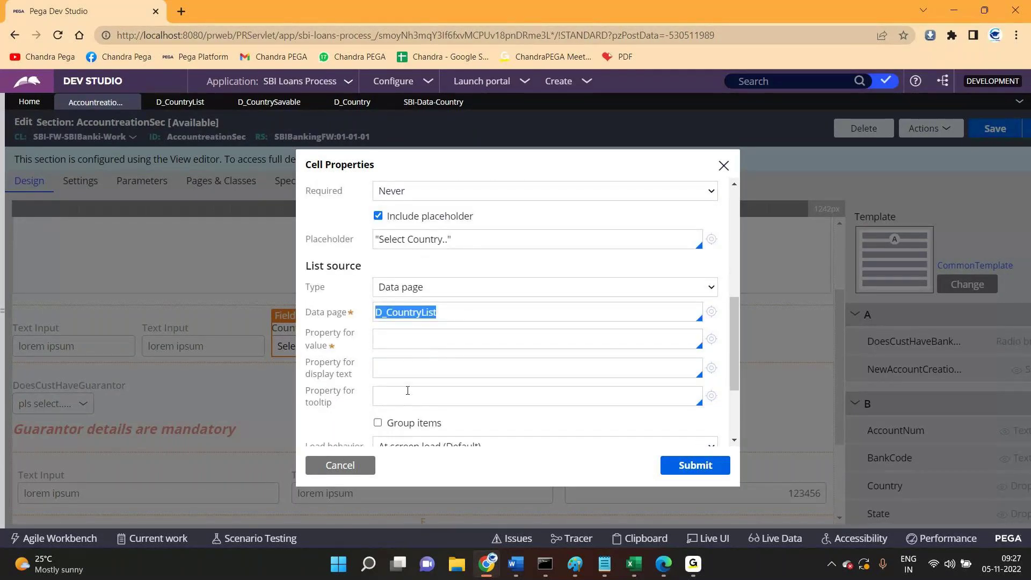
pyautogui.click(406, 366)
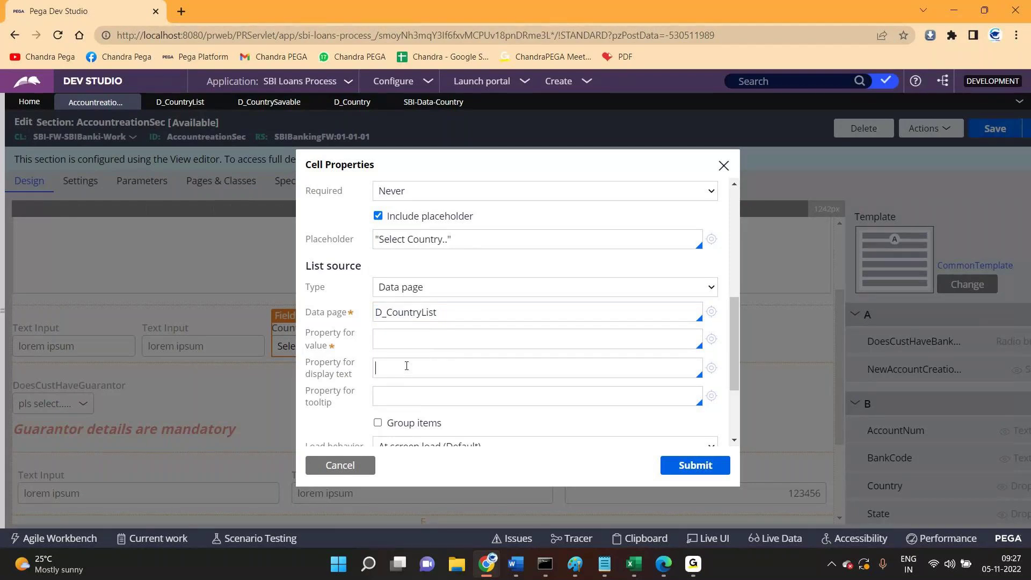
pyautogui.write('.')
pyautogui.press('Down')
pyautogui.press('Down')
pyautogui.press('Return')
pyautogui.click(446, 338)
pyautogui.write('.')
pyautogui.press('Down')
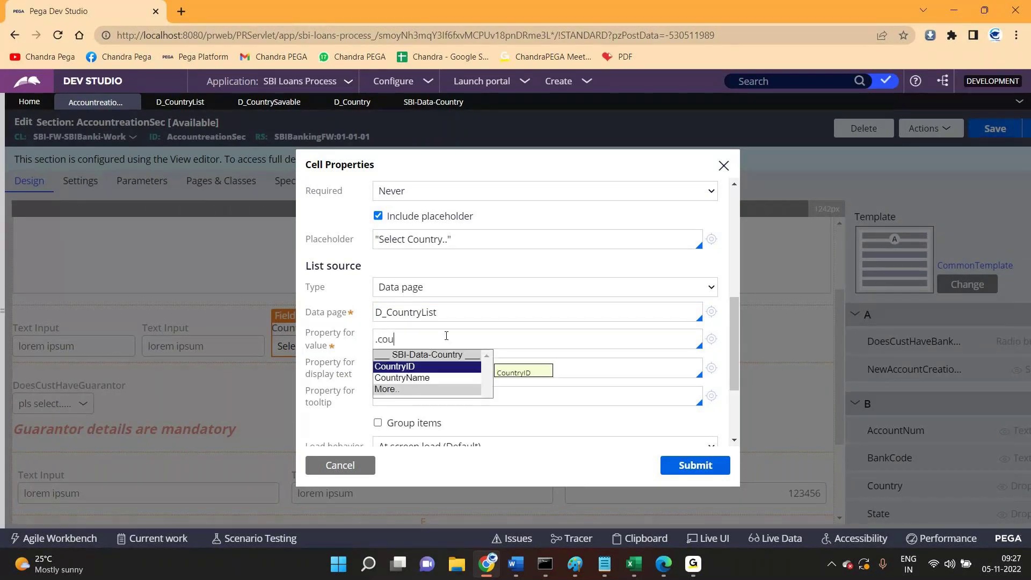
pyautogui.press('Return')
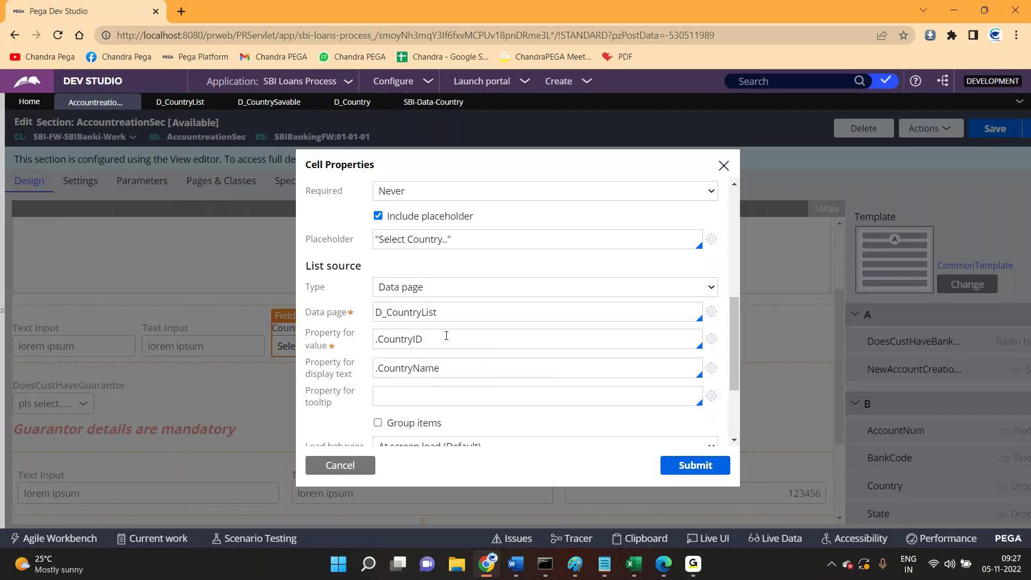
pyautogui.press('Return')
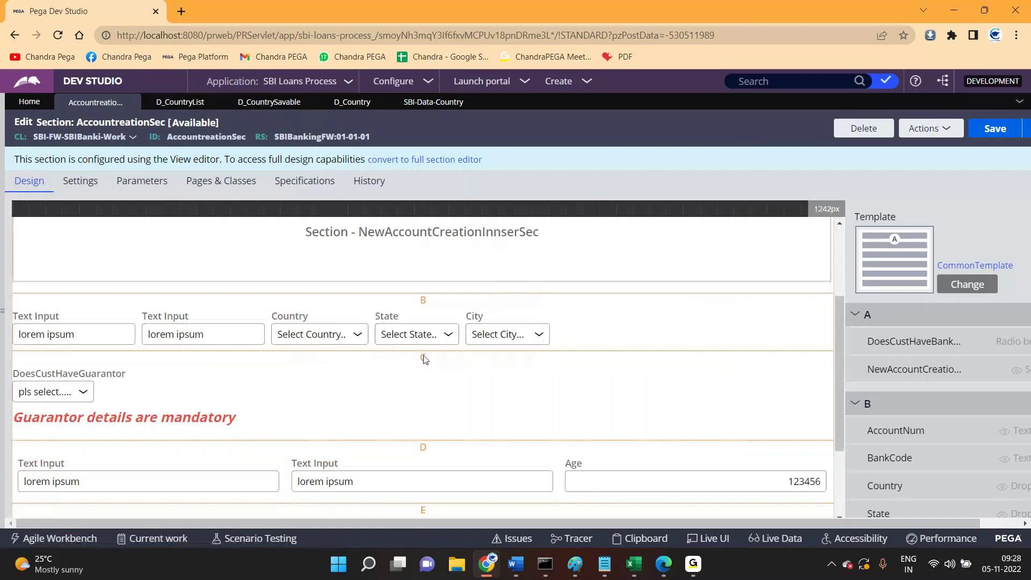
# Switch the State dropdown's list source to the D_StatesList data page with .StateID as the value property
pyautogui.click(428, 325)
pyautogui.doubleClick(428, 324)
pyautogui.scroll(-10, 440, 316)
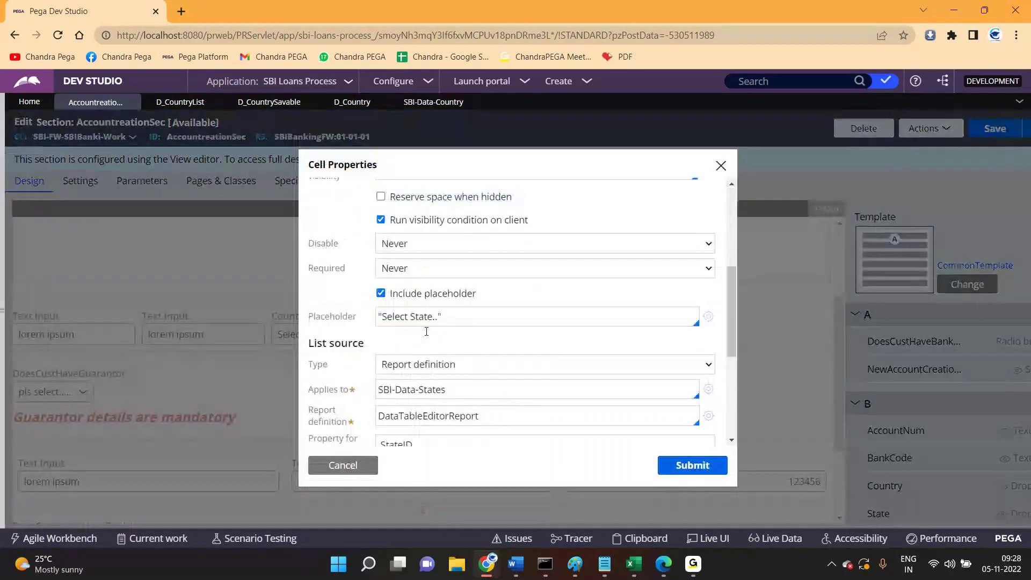
pyautogui.scroll(4, 439, 315)
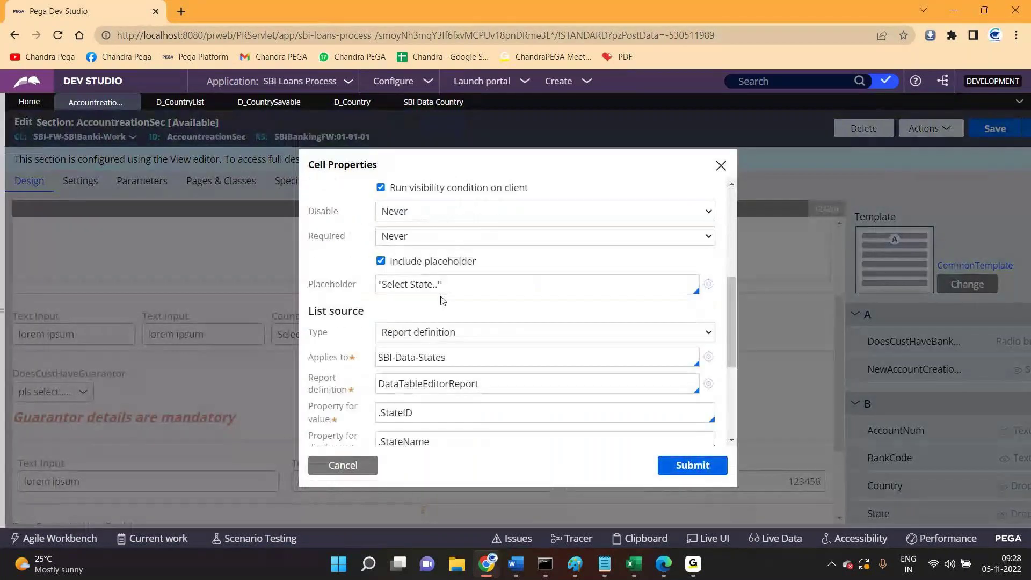
pyautogui.click(450, 333)
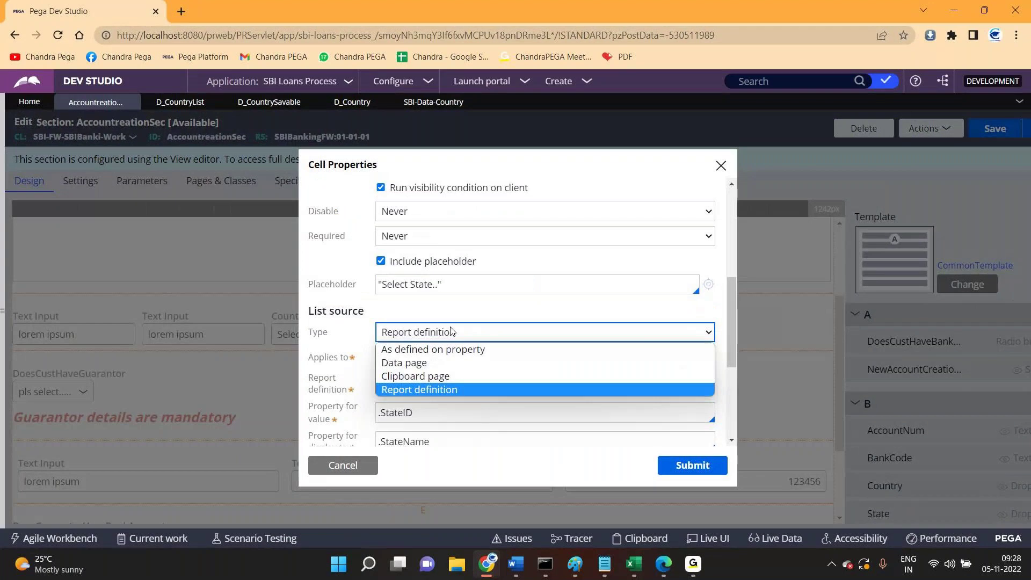
pyautogui.click(448, 357)
pyautogui.click(448, 358)
pyautogui.write('D_stat')
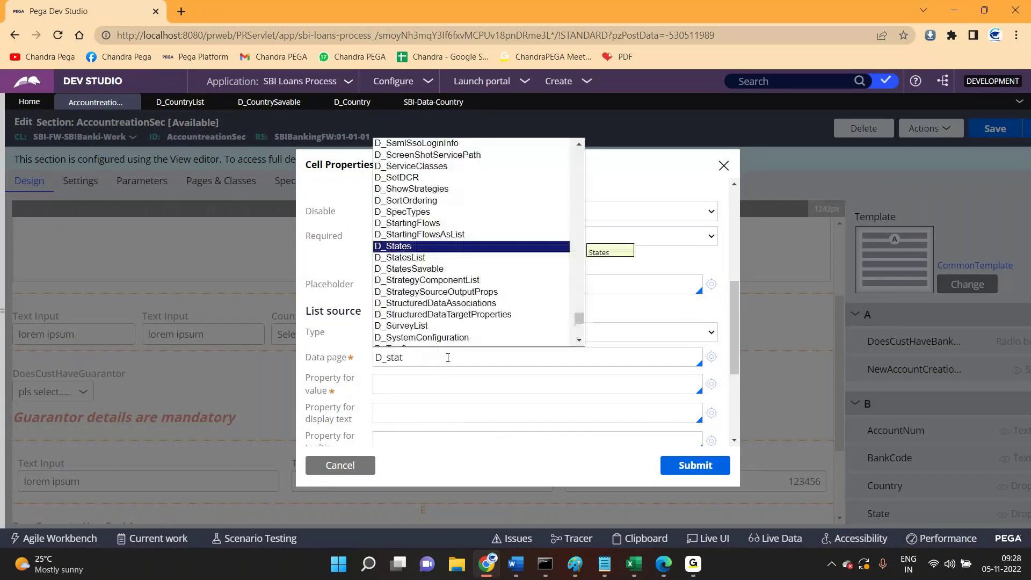
pyautogui.press('Return')
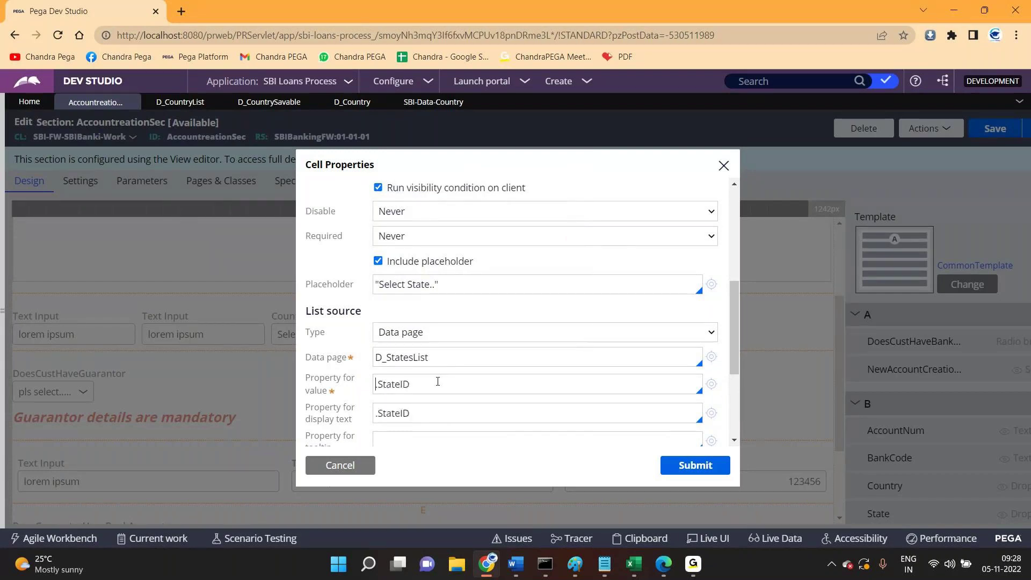
# Set the State dropdown's display text property to .StateName and submit the cell properties
pyautogui.click(428, 422)
pyautogui.press('BackSpace')
pyautogui.press('BackSpace')
pyautogui.press('Return')
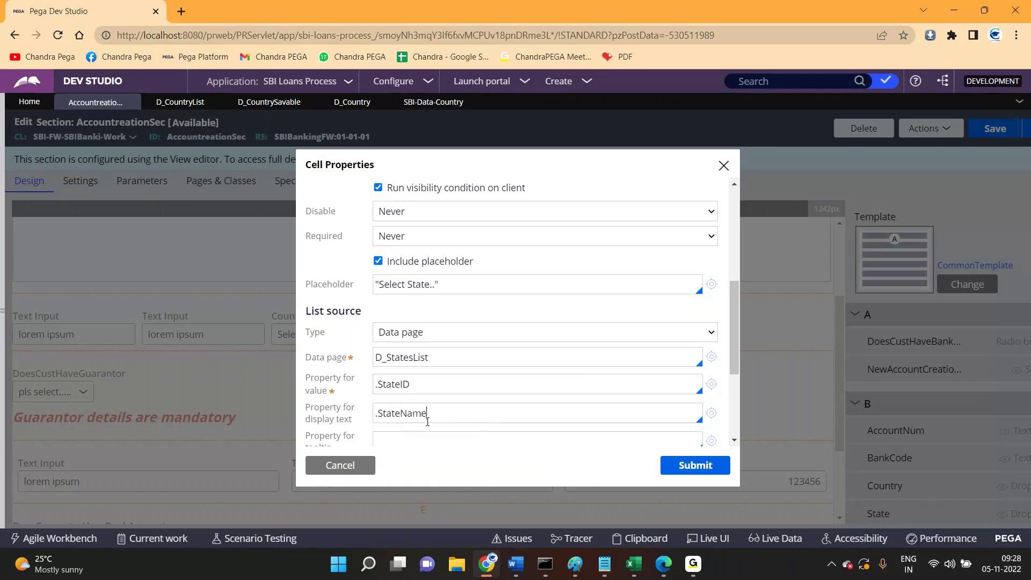
pyautogui.click(685, 463)
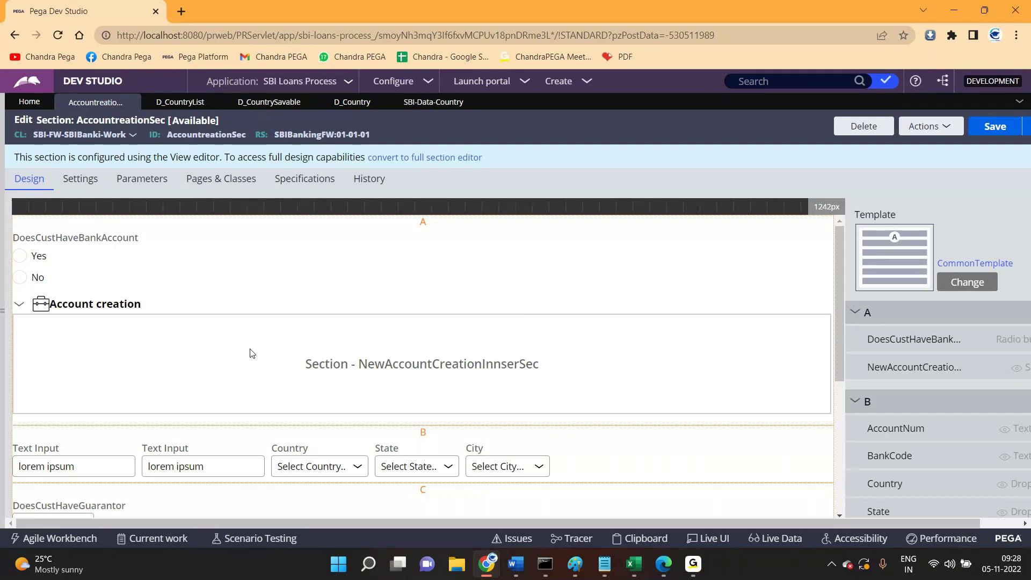
# Close the AccountreationSec section and reopen it from the recent records
pyautogui.click(171, 103)
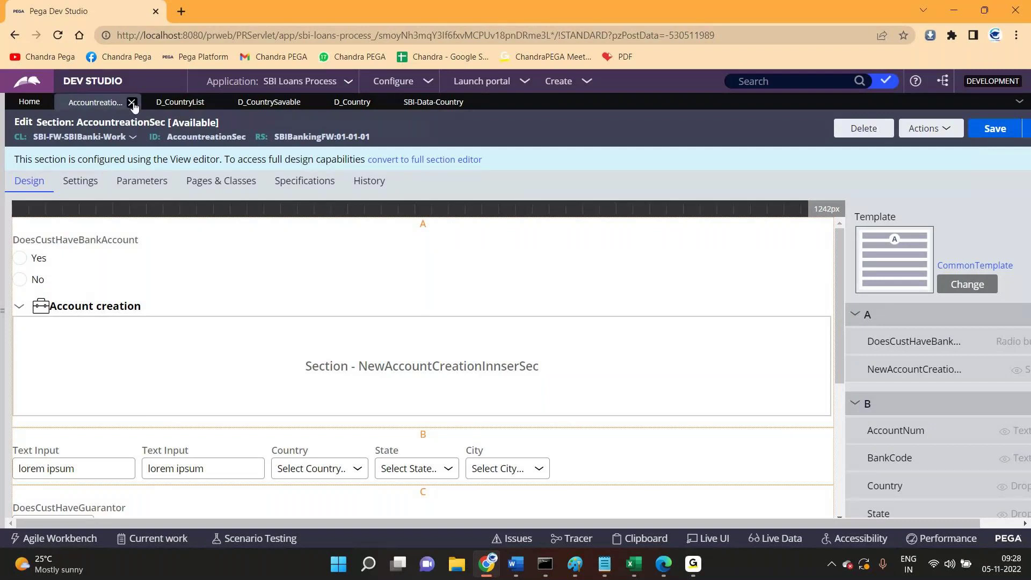
pyautogui.click(132, 102)
pyautogui.click(26, 113)
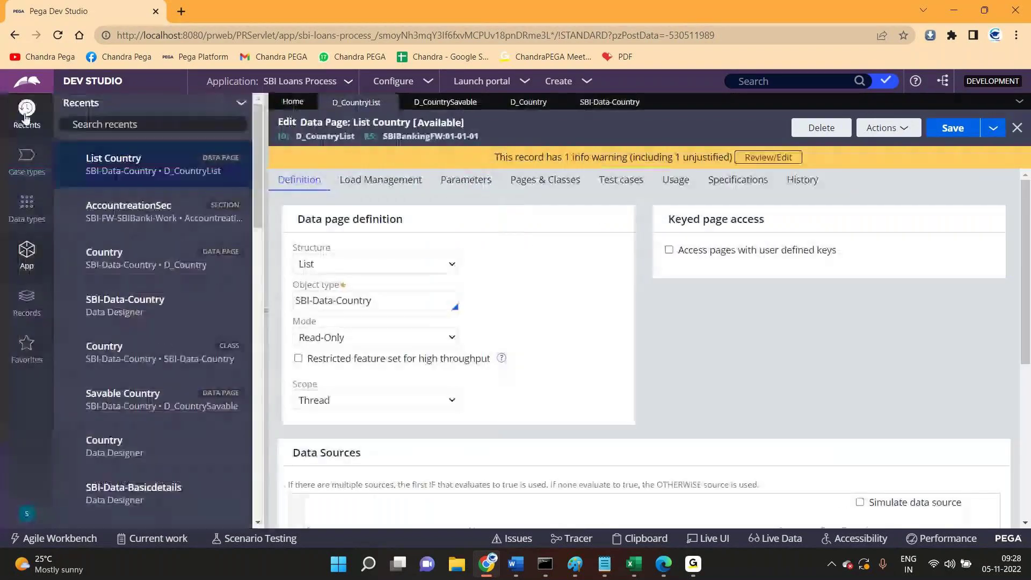
pyautogui.click(129, 205)
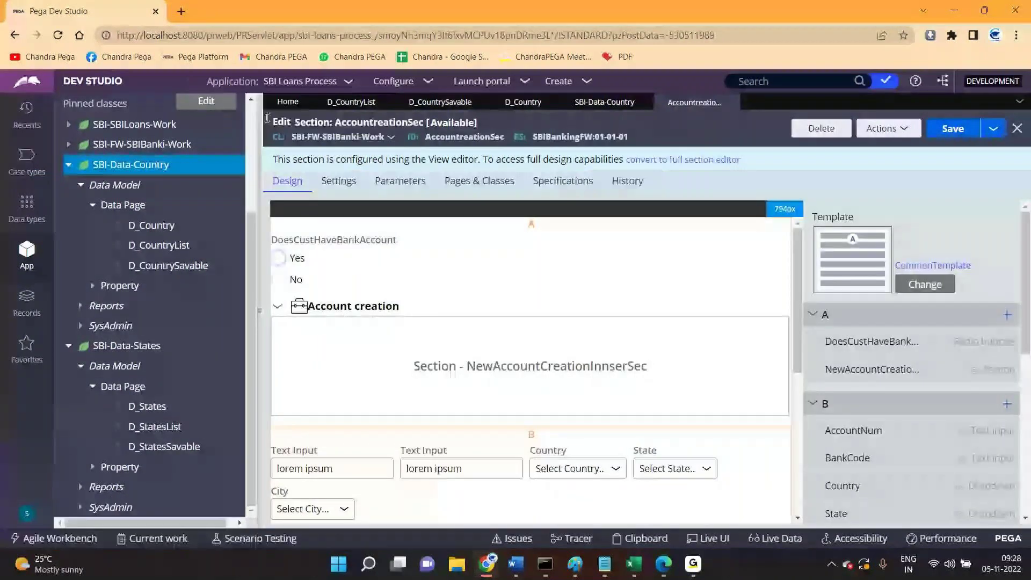
# Open the Country dropdown's cell properties and change its list source type to Data page
pyautogui.click(340, 467)
pyautogui.click(340, 467)
pyautogui.scroll(-4, 468, 353)
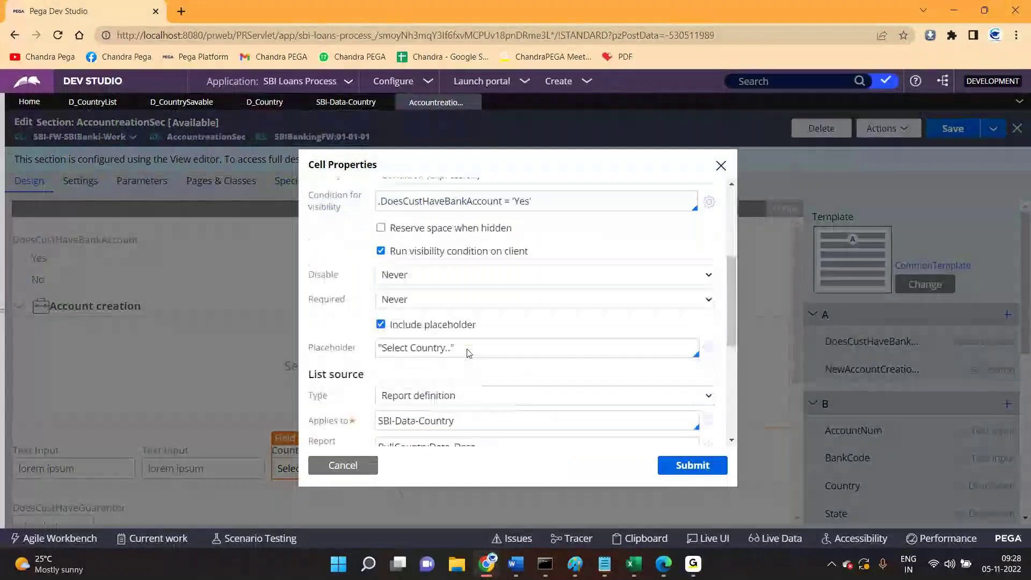
pyautogui.scroll(-4, 466, 353)
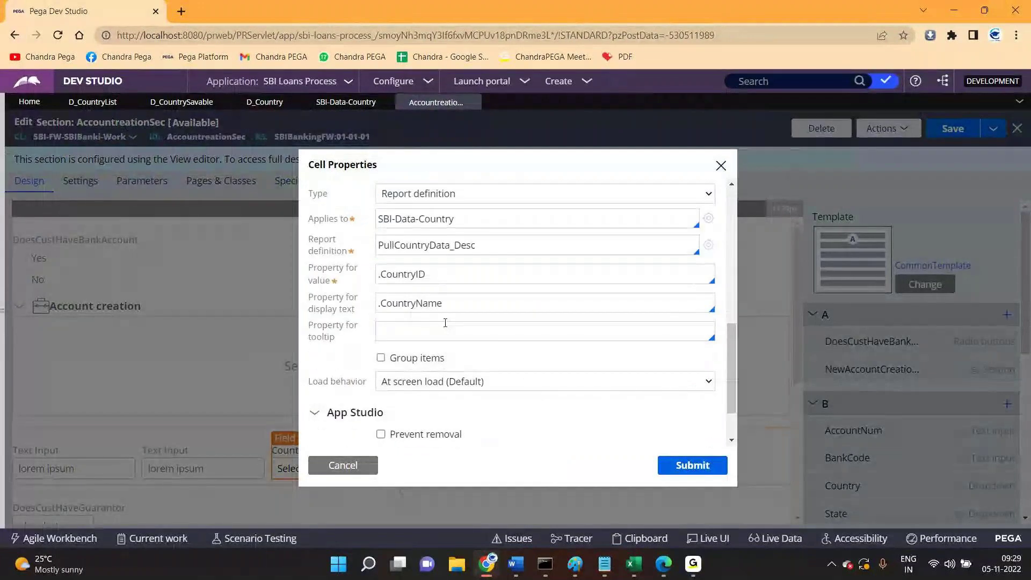
pyautogui.click(467, 193)
pyautogui.click(424, 238)
# Choose D_CountryList as the data page that supplies the Country dropdown
pyautogui.click(414, 219)
pyautogui.write('D-')
pyautogui.write('Co')
pyautogui.press('BackSpace')
pyautogui.press('BackSpace')
pyautogui.write('_Co')
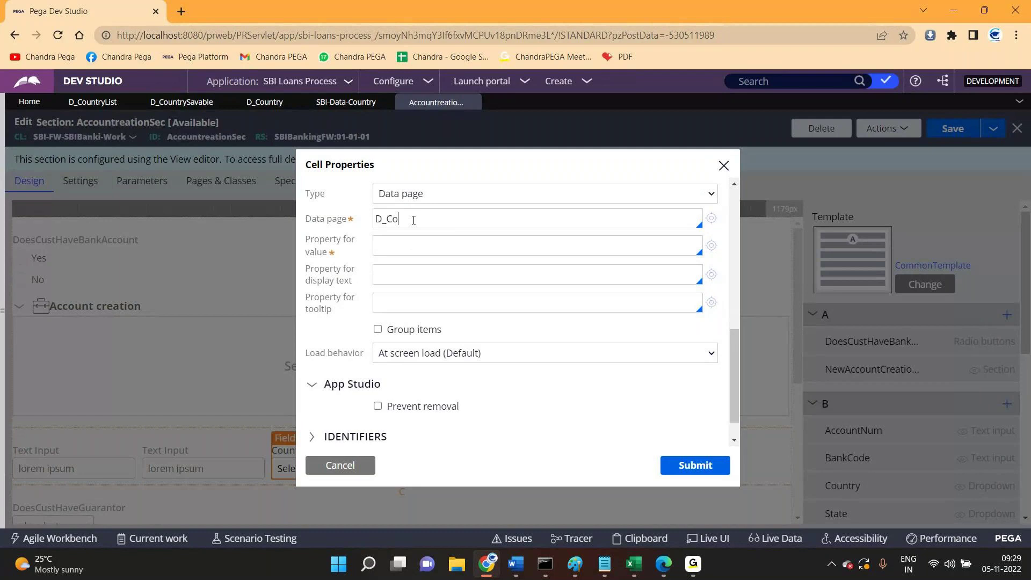
pyautogui.press('Down')
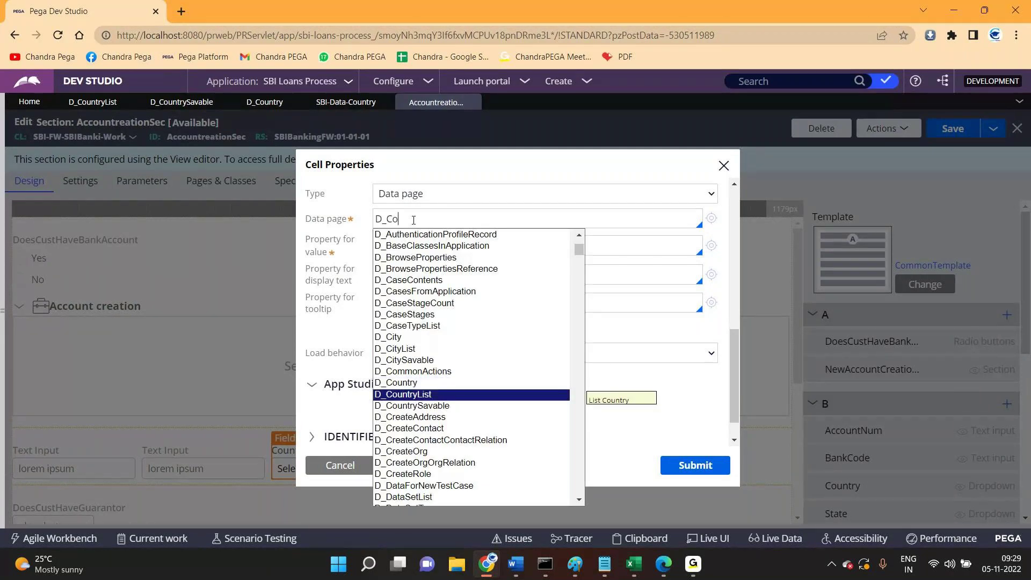
pyautogui.press('Return')
# Map the Country dropdown's display text to .CountryName and its value to .CountryID, and submit the cell properties
pyautogui.click(440, 274)
pyautogui.write('.co')
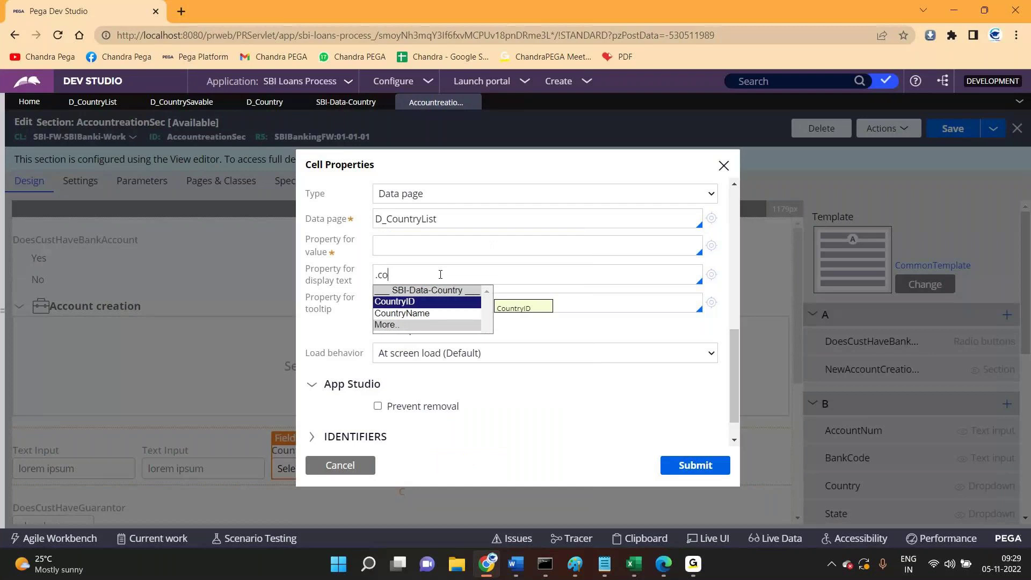
pyautogui.press('Down')
pyautogui.press('Return')
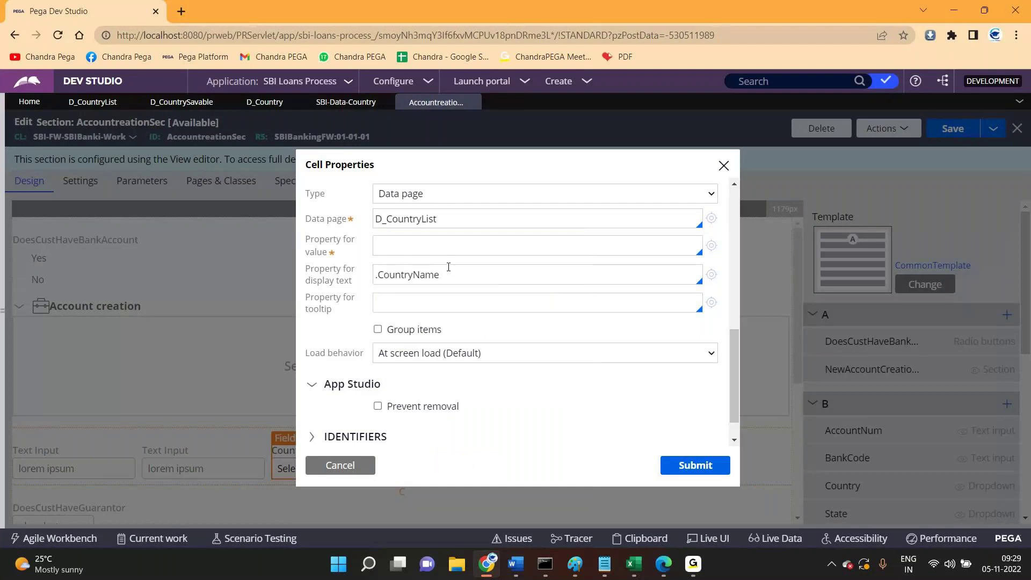
pyautogui.write('.co')
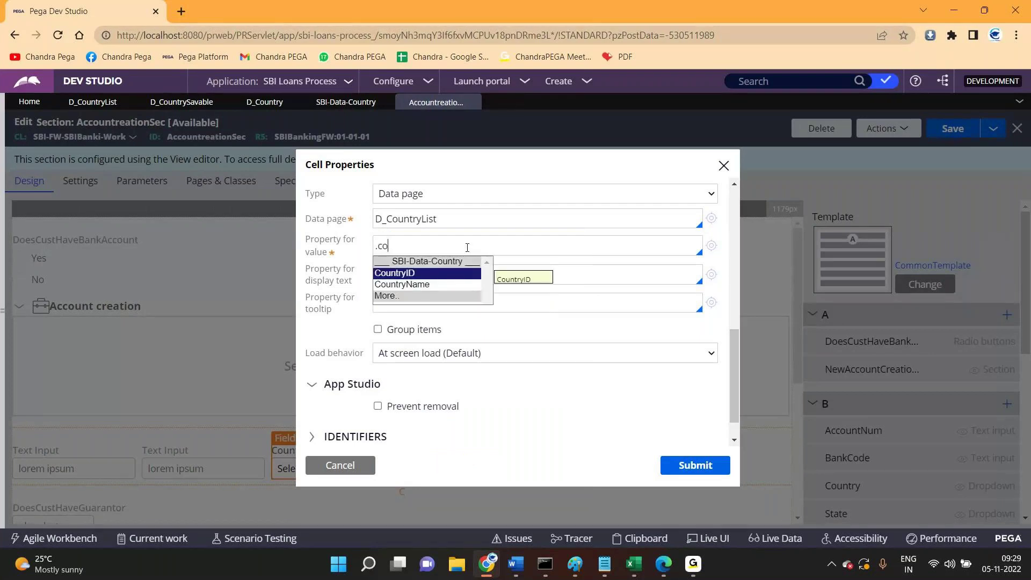
pyautogui.press('Return')
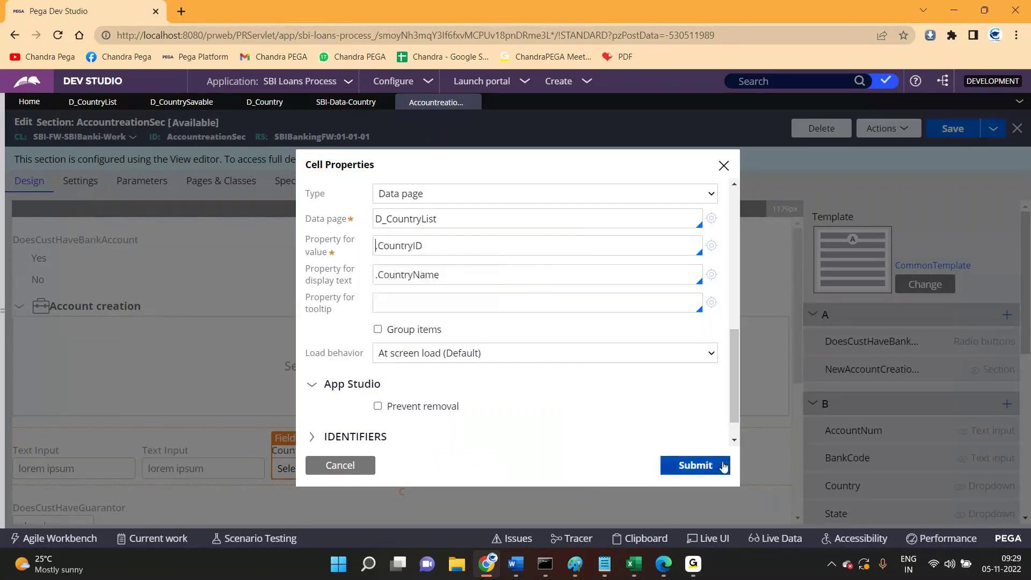
pyautogui.click(709, 467)
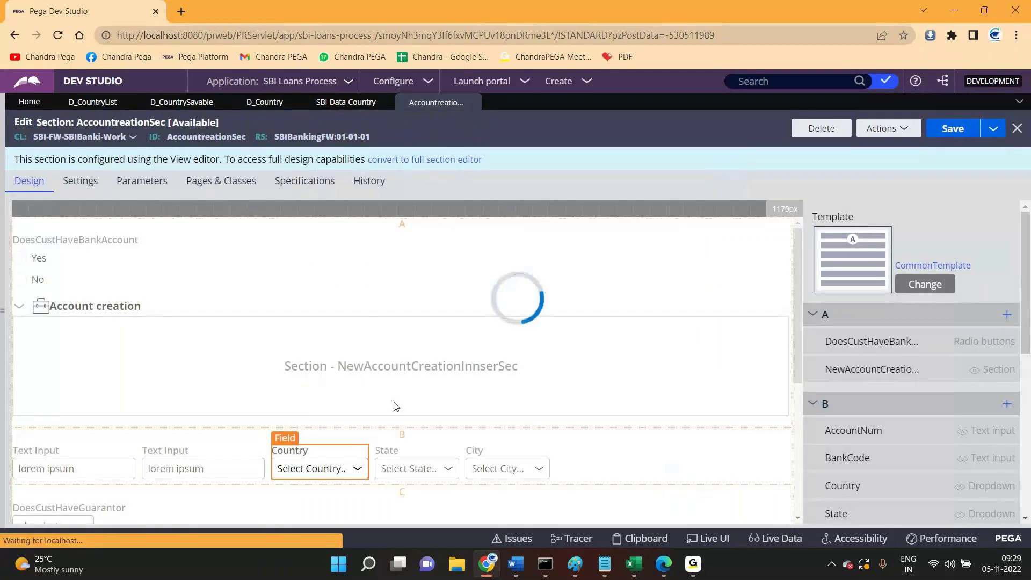
# Change the State dropdown's list source type to Data page and choose D_StatesList as its data page
pyautogui.doubleClick(401, 461)
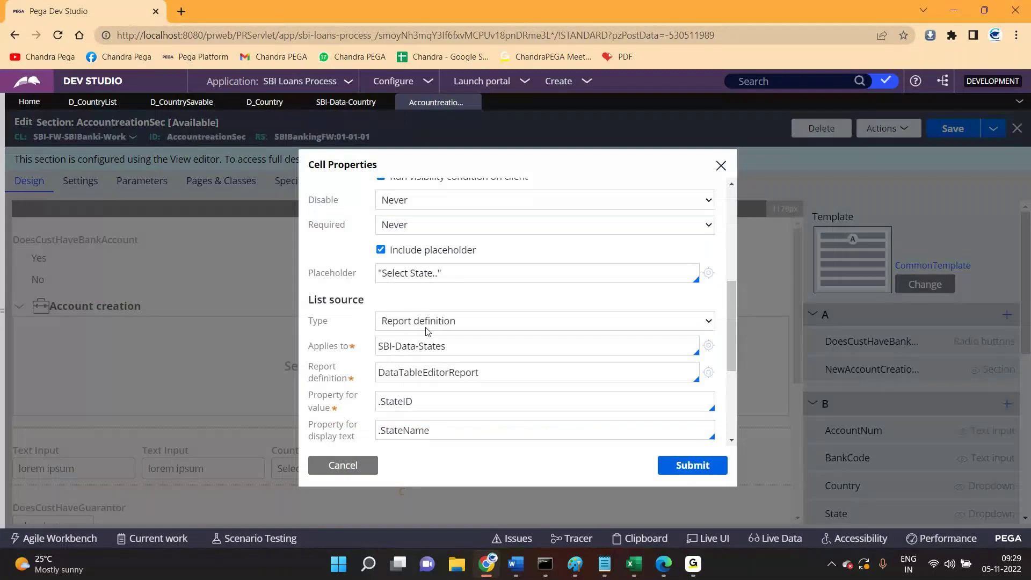
pyautogui.scroll(-1, 427, 331)
pyautogui.click(427, 261)
pyautogui.click(403, 290)
pyautogui.click(425, 286)
pyautogui.write('D_sta')
pyautogui.press('Down')
pyautogui.press('Down')
pyautogui.press('Down')
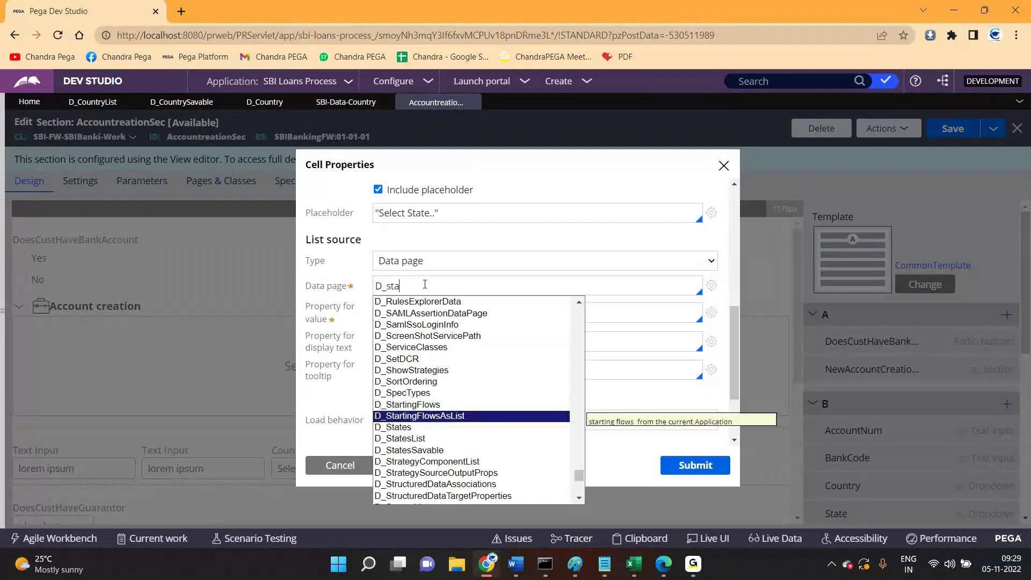
pyautogui.press('Return')
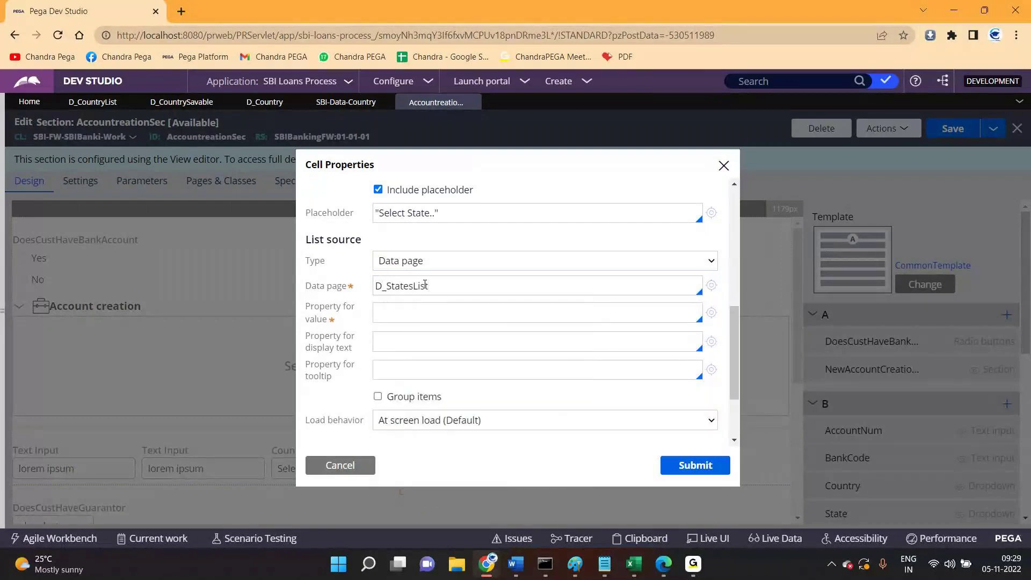
# Map the State dropdown's value to .StateID and its display text to .StateName, and submit the cell properties
pyautogui.moveTo(429, 287); pyautogui.dragTo(415, 292)
pyautogui.click(382, 314)
pyautogui.press('Down')
pyautogui.press('Down')
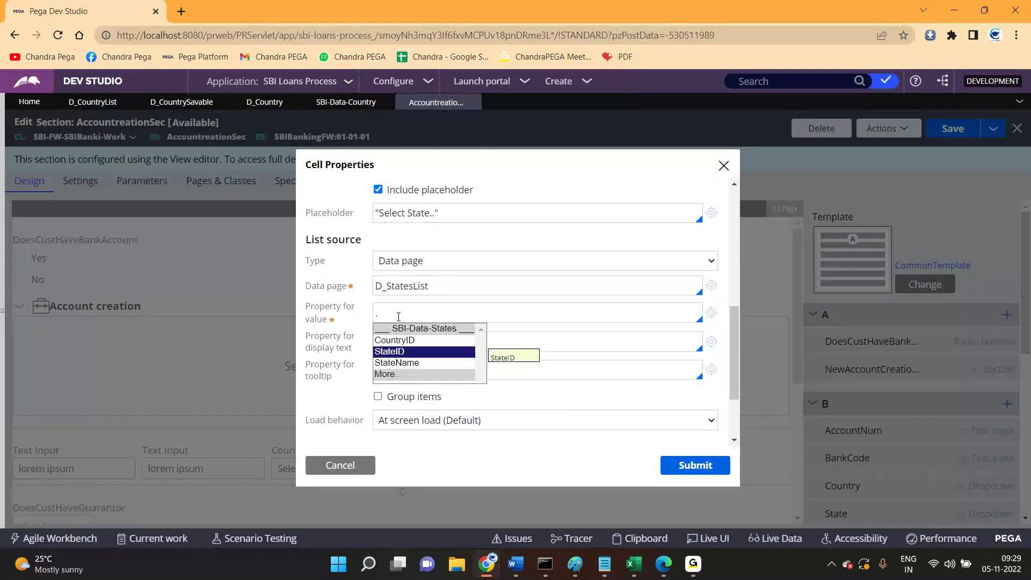
pyautogui.press('Return')
pyautogui.click(435, 344)
pyautogui.press('BackSpace')
pyautogui.press('BackSpace')
pyautogui.write('name')
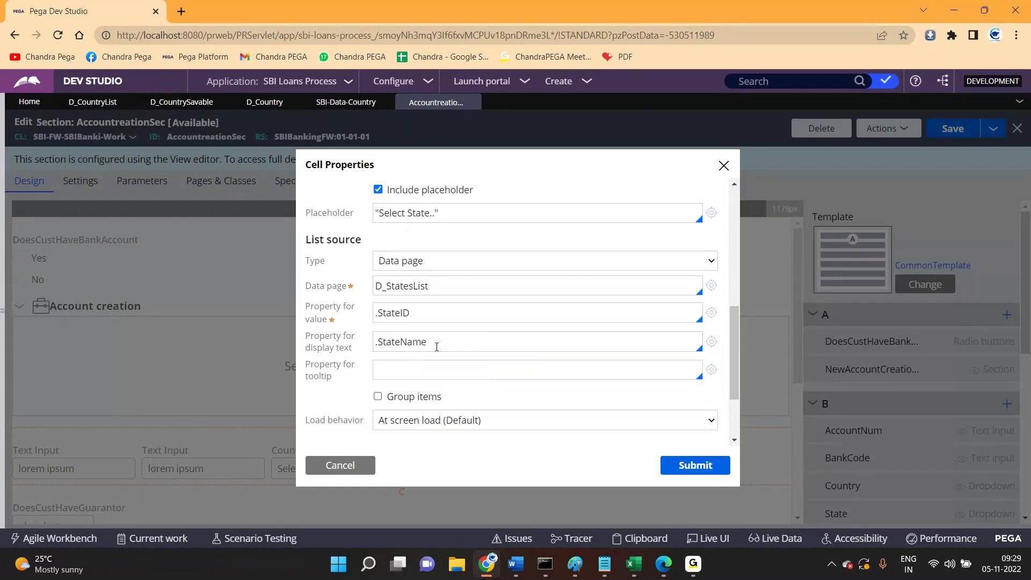
pyautogui.click(681, 459)
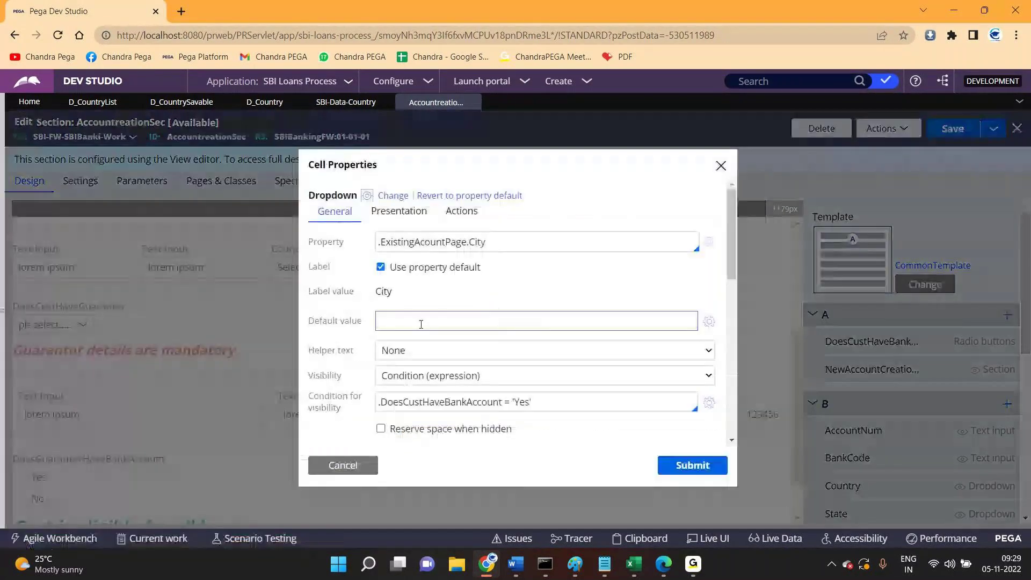
# Change the City dropdown's list source type to Data page and choose D_CityList as its data page
pyautogui.scroll(-3, 485, 312)
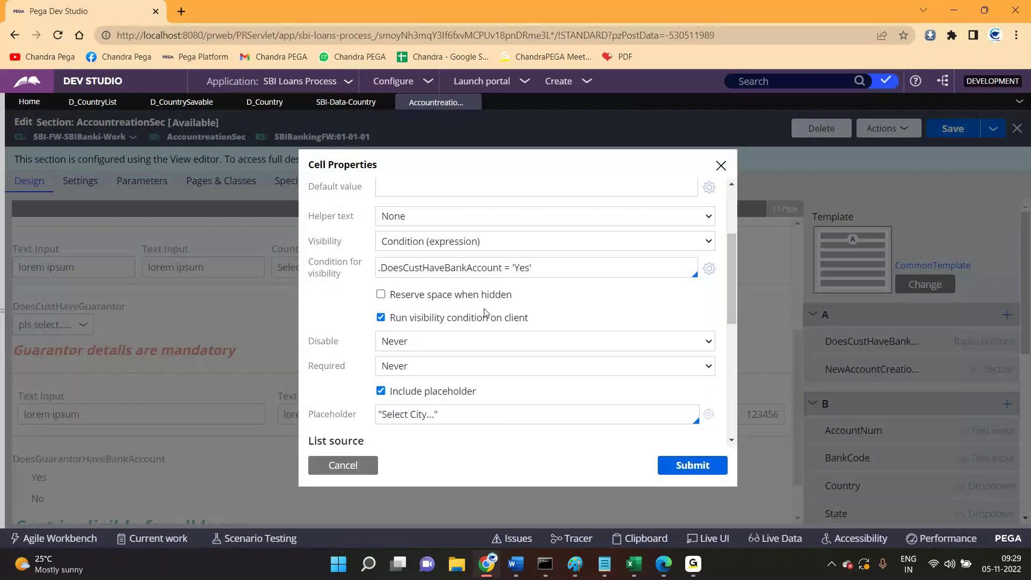
pyautogui.scroll(-3, 485, 313)
pyautogui.click(491, 328)
pyautogui.click(491, 355)
pyautogui.write('D')
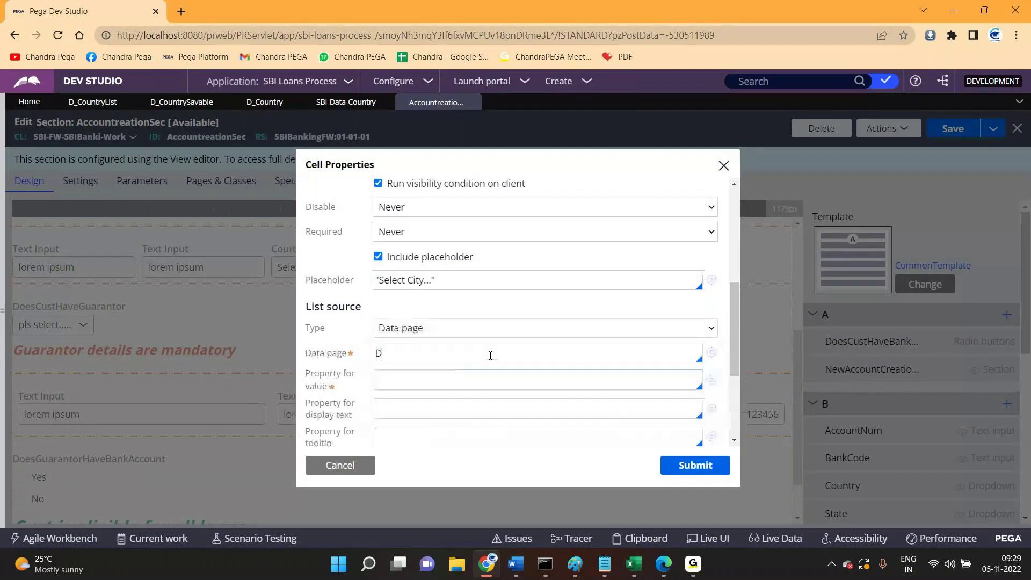
pyautogui.write('_city')
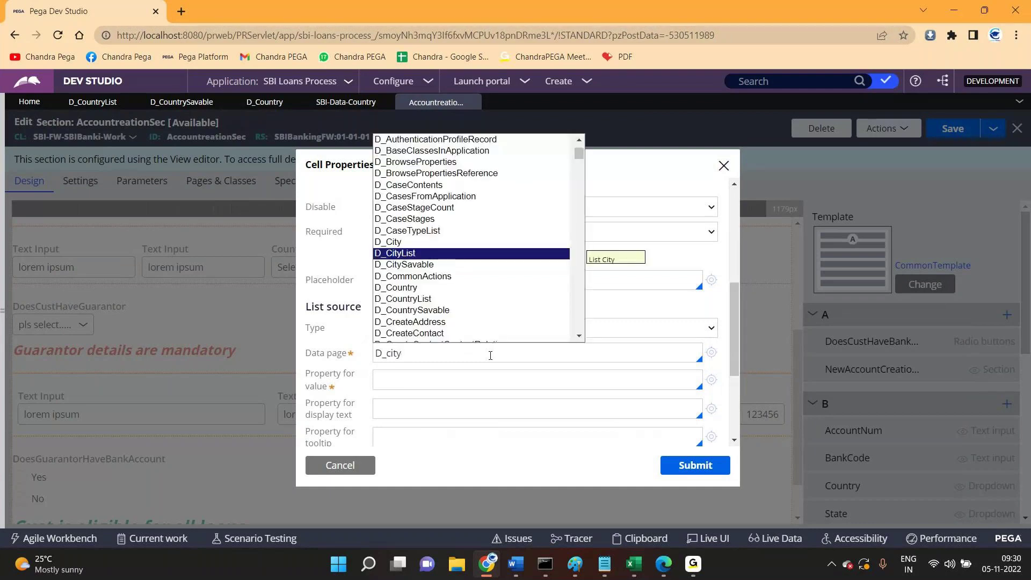
pyautogui.click(444, 253)
# Map the City dropdown's display text to .CityName and its value to .CityID, and submit the cell properties
pyautogui.scroll(-3, 434, 232)
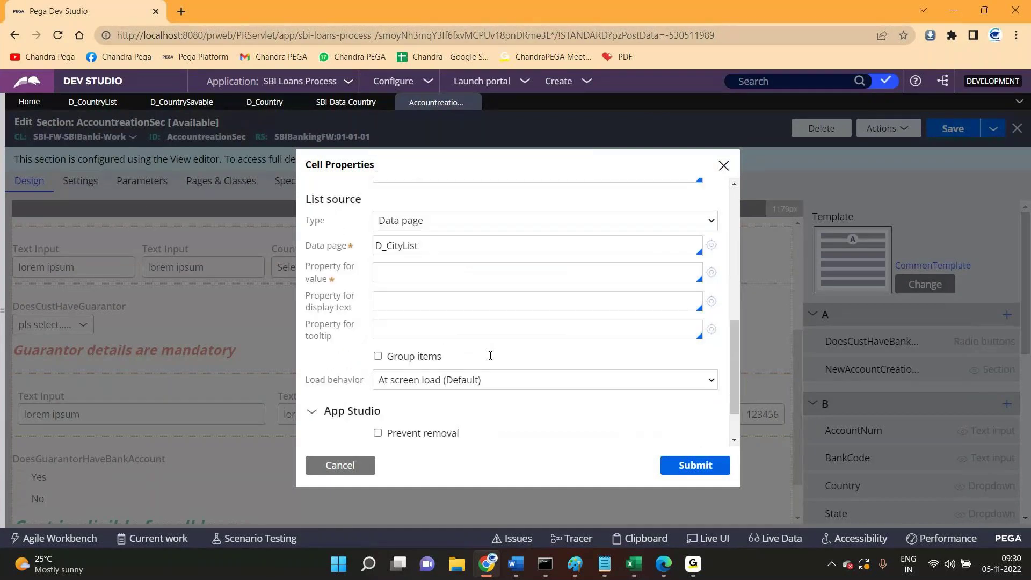
pyautogui.click(420, 236)
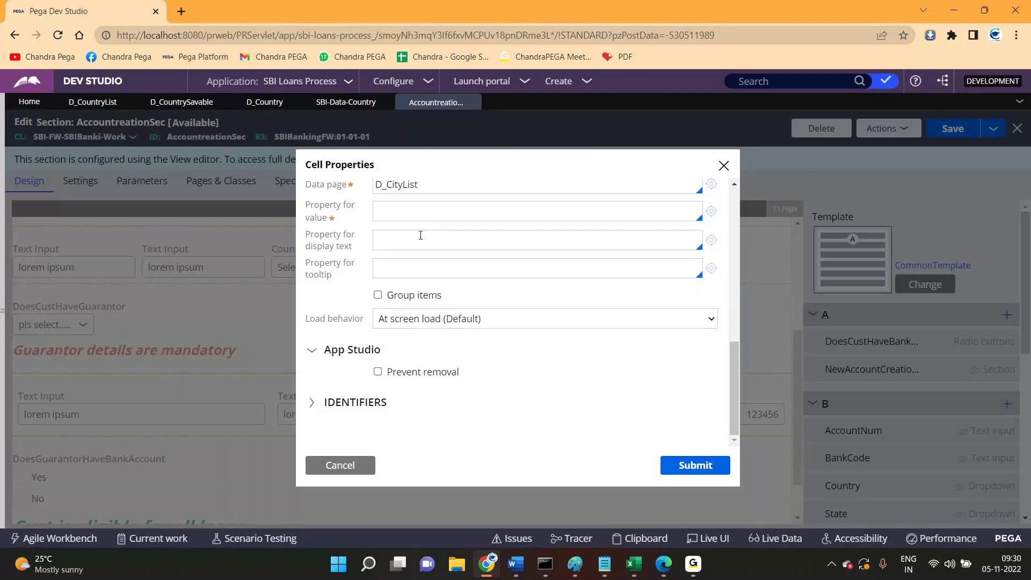
pyautogui.write('.c')
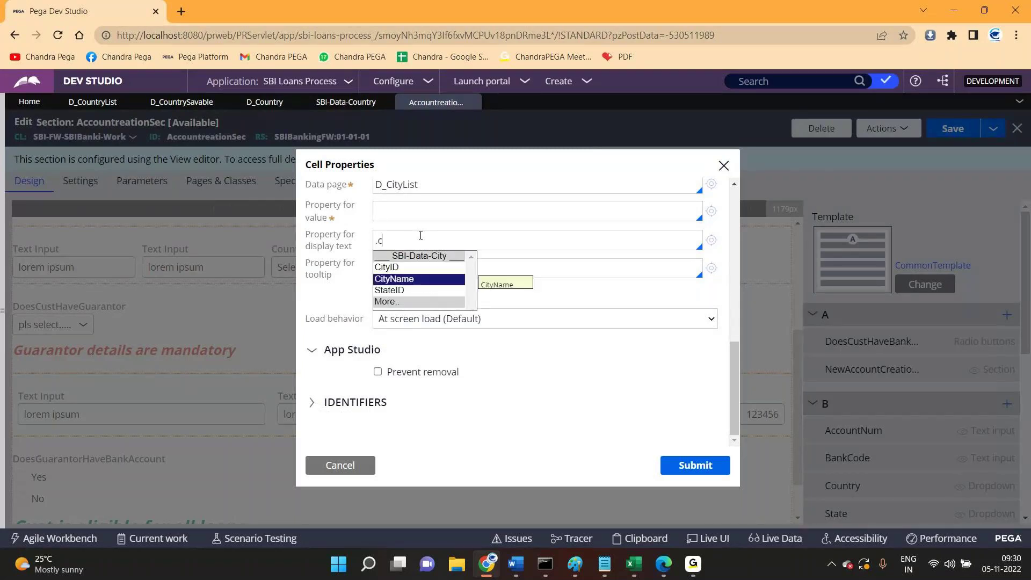
pyautogui.press('Return')
pyautogui.click(433, 214)
pyautogui.write('.CityID')
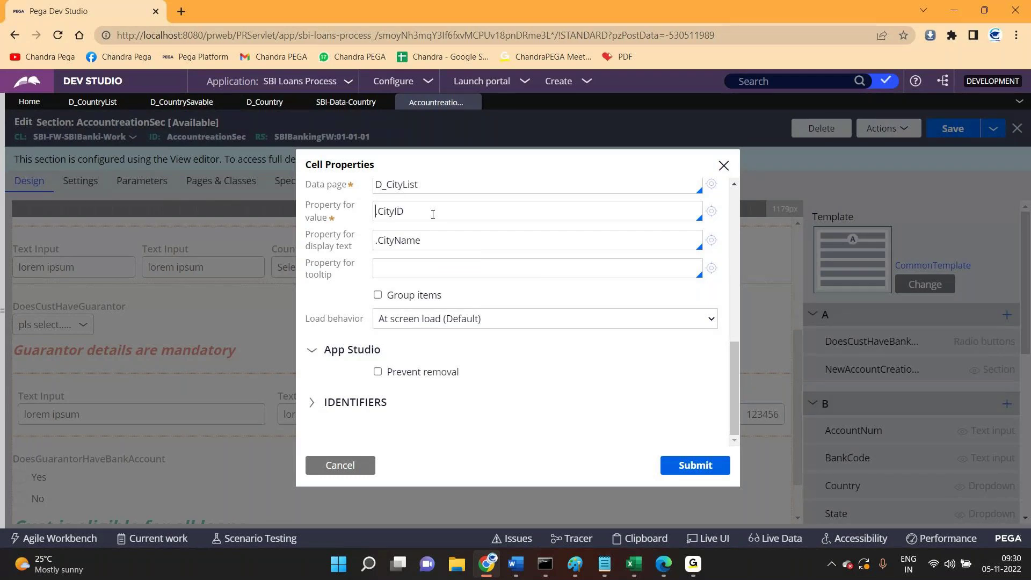
pyautogui.click(695, 465)
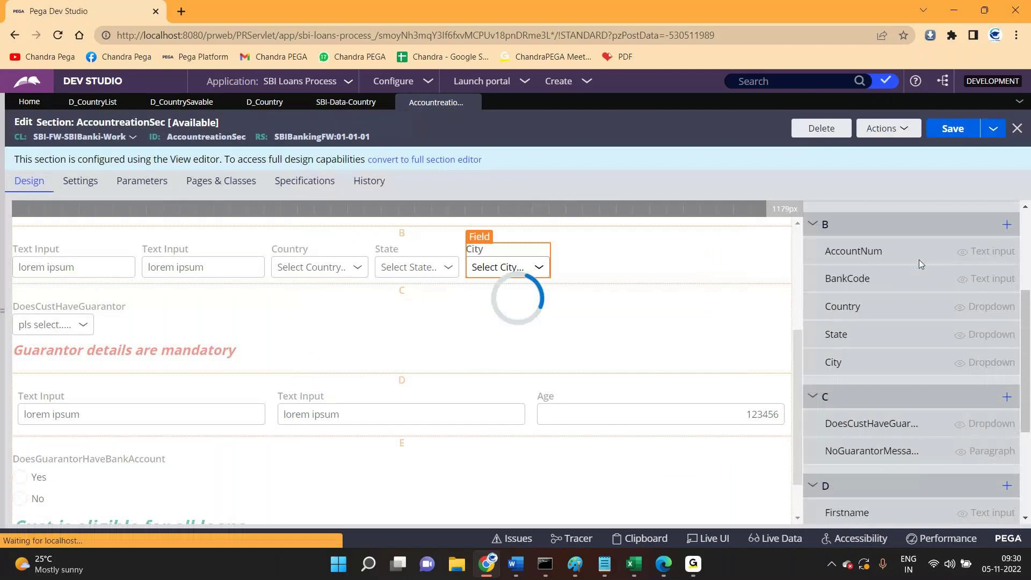
# Save the AccountreationSec section and create a new SBI Banking FW case to test it
pyautogui.click(956, 130)
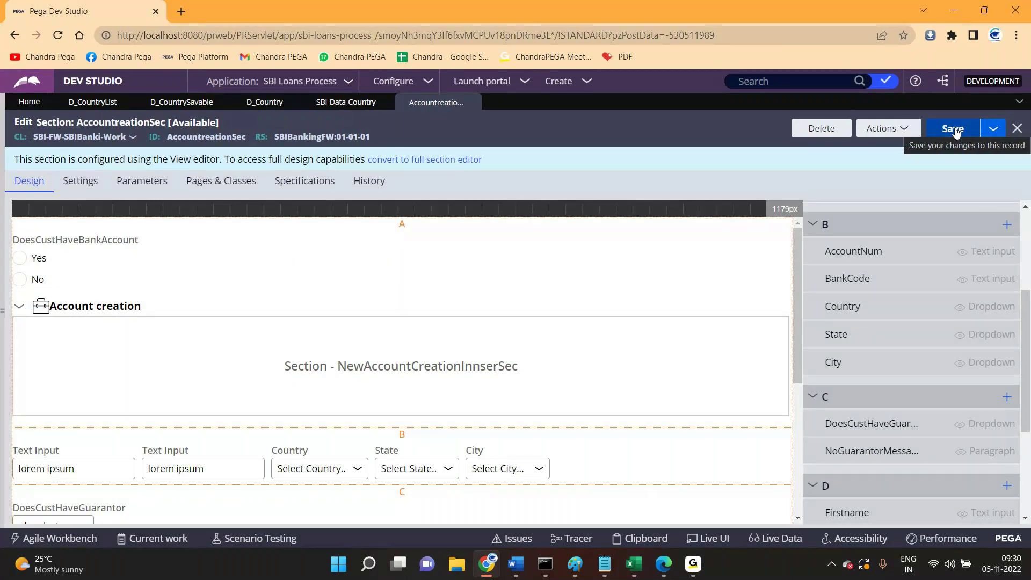
pyautogui.click(558, 81)
pyautogui.click(737, 100)
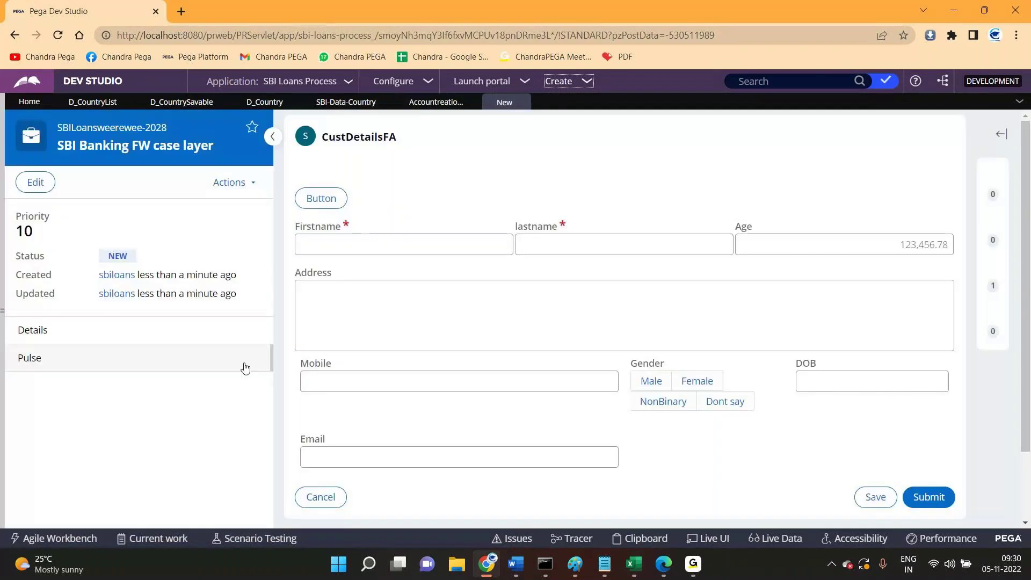
# Enter dfg as Firstname and dfgd as lastname in the CustDetailsFA form and submit it
pyautogui.write('dfg')
pyautogui.click(571, 282)
pyautogui.write('dfgd')
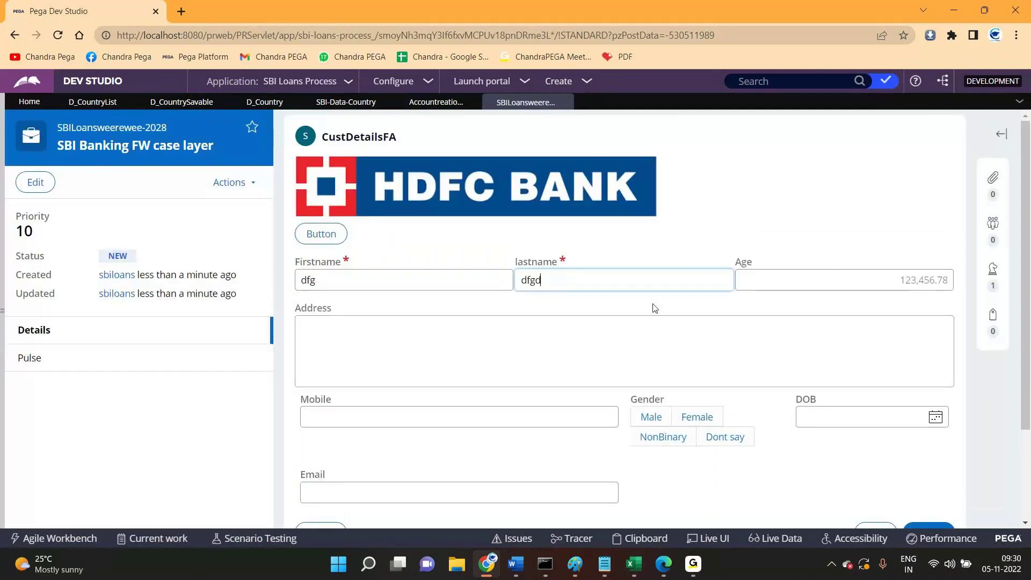
pyautogui.scroll(-2, 655, 309)
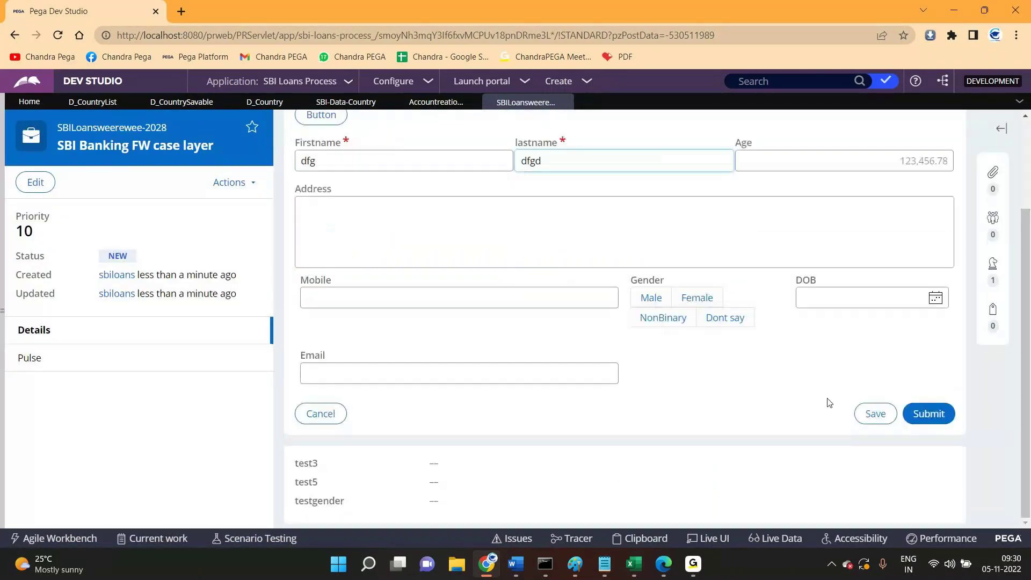
pyautogui.click(916, 415)
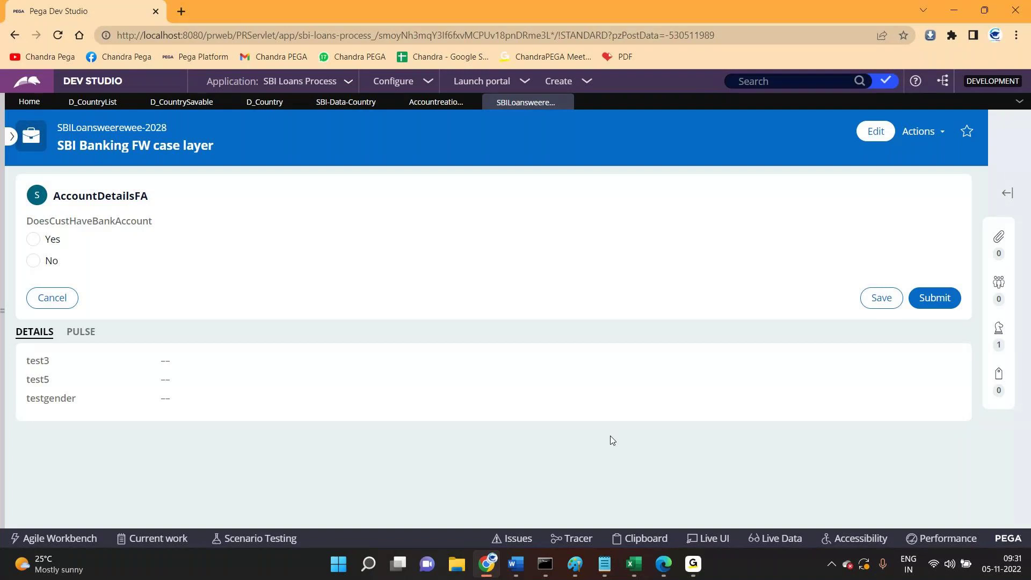
# Open the Clipboard viewer for the case, maximize its window and look through the pages listed under User Pages
pyautogui.click(647, 537)
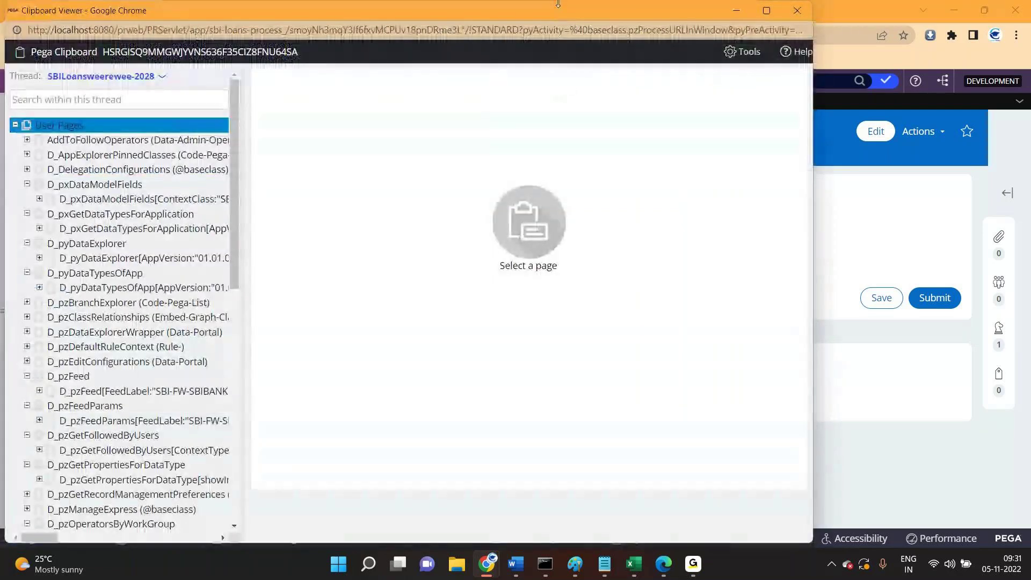
pyautogui.doubleClick(558, 4)
pyautogui.click(67, 183)
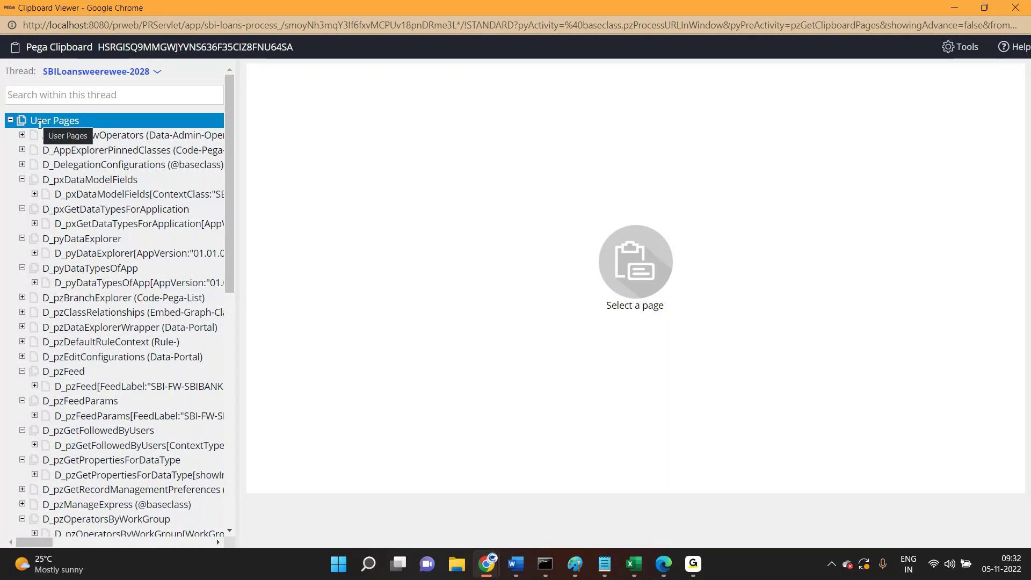
pyautogui.scroll(-3, 72, 149)
pyautogui.scroll(-3, 72, 149)
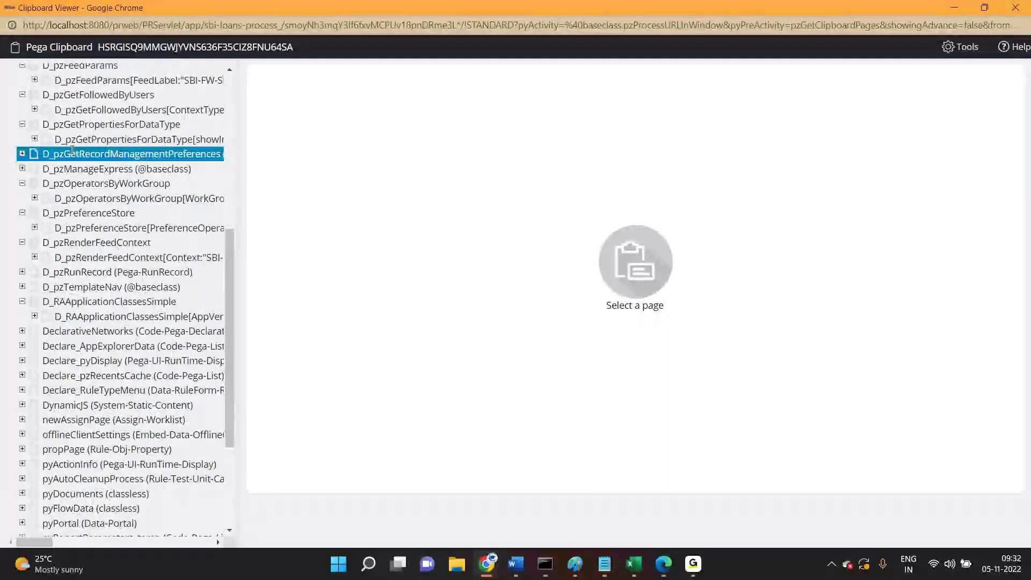
pyautogui.scroll(-2, 71, 151)
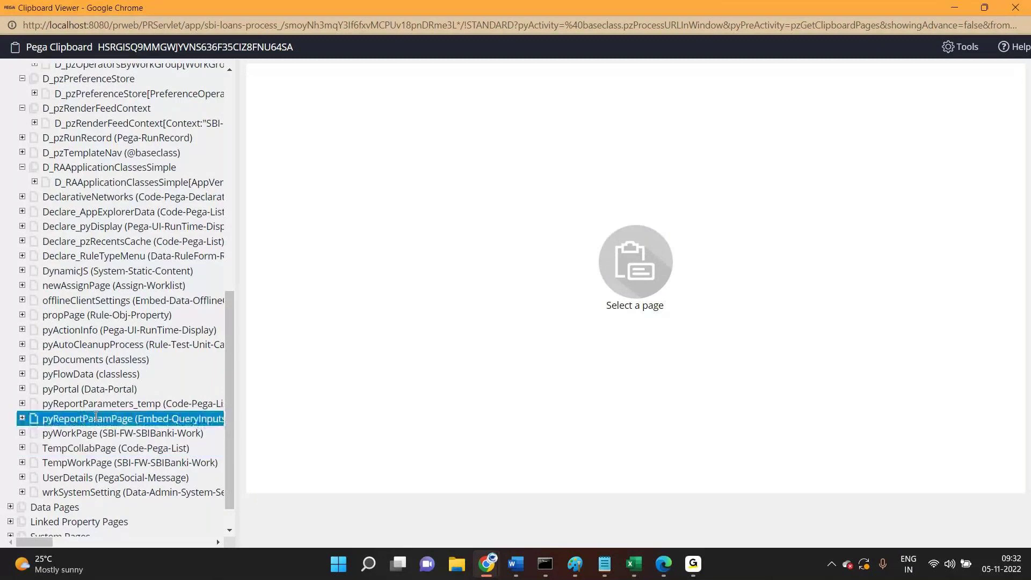
pyautogui.scroll(2, 129, 198)
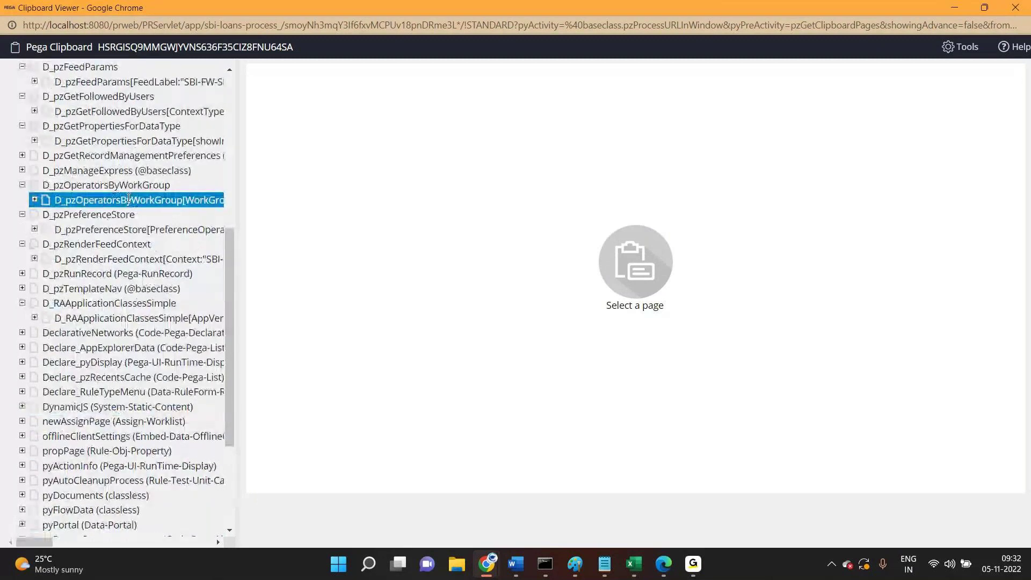
pyautogui.scroll(3, 129, 198)
pyautogui.scroll(3, 75, 161)
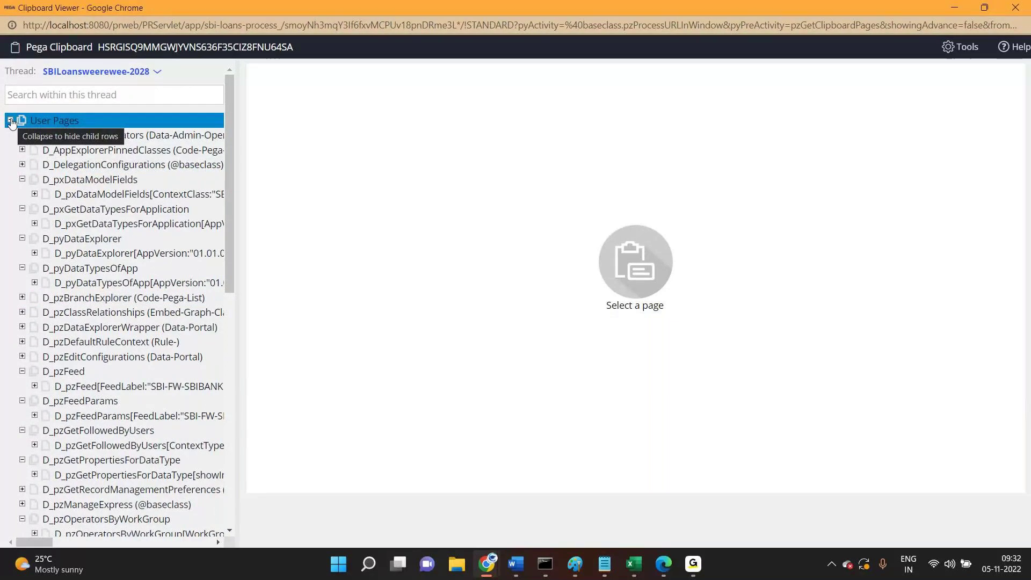
# Collapse User Pages, expand the Thread scope under Data Pages, and widen the page tree to read the full entries
pyautogui.click(10, 121)
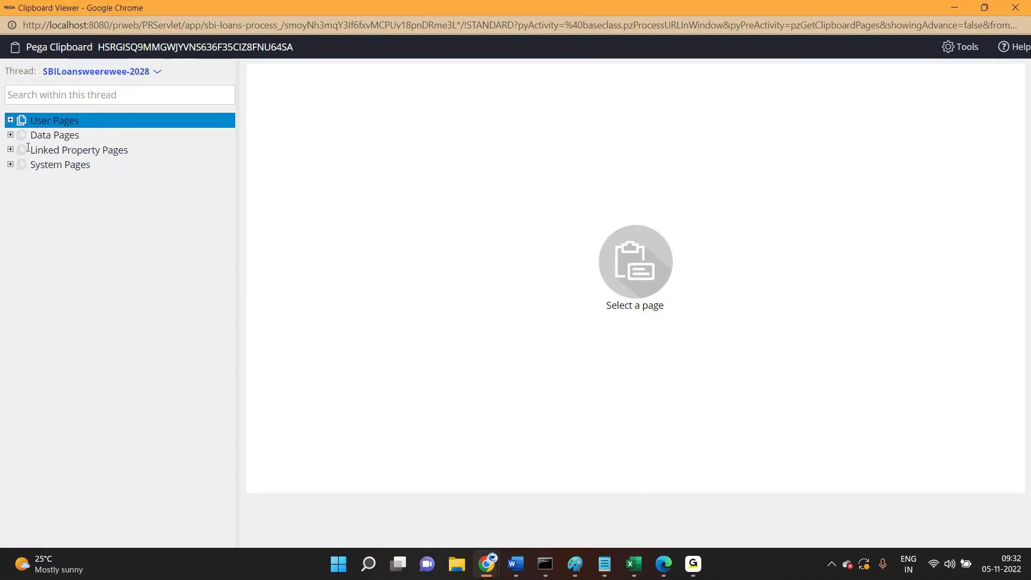
pyautogui.click(10, 135)
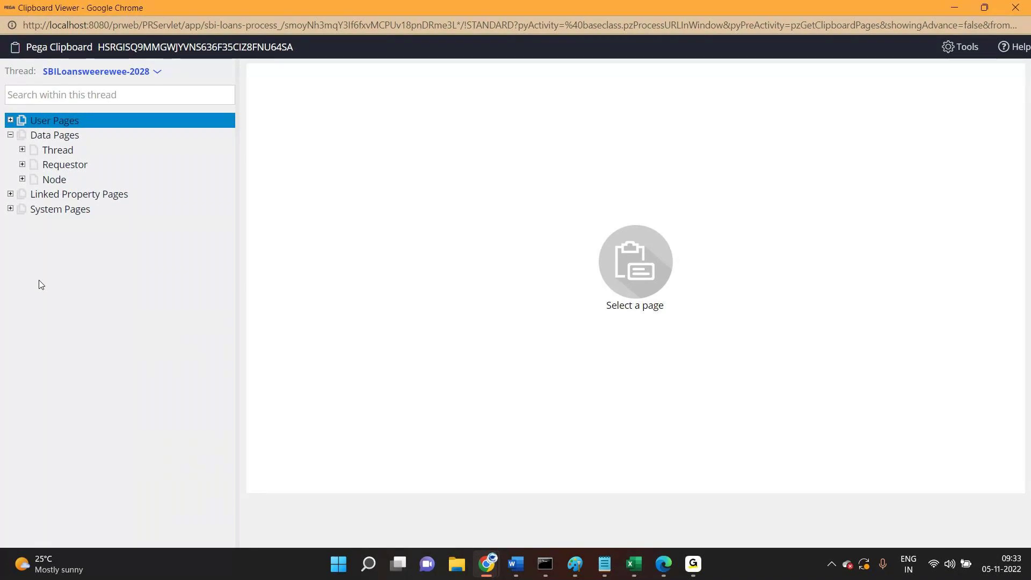
pyautogui.click(22, 150)
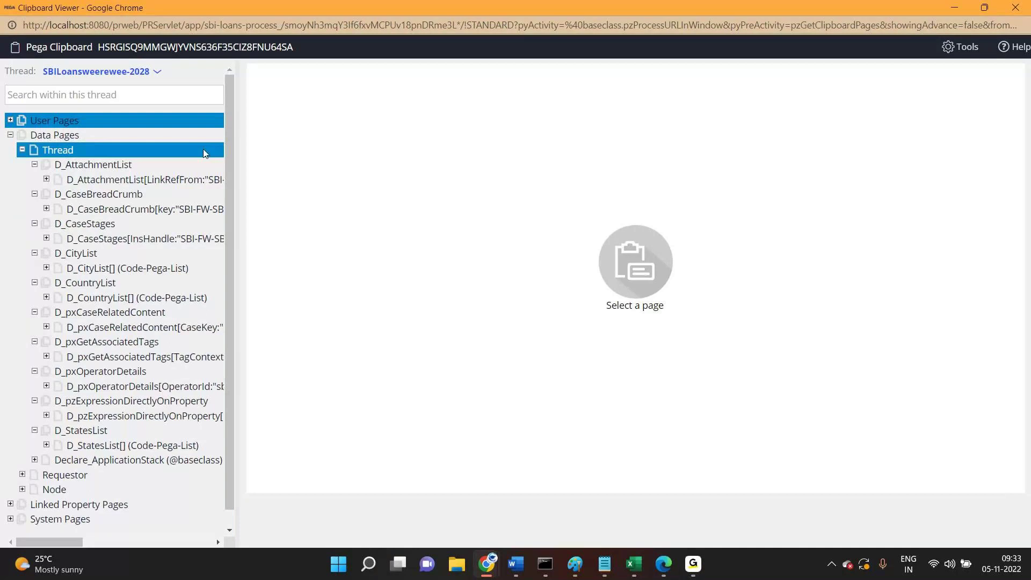
pyautogui.moveTo(234, 134); pyautogui.dragTo(368, 134)
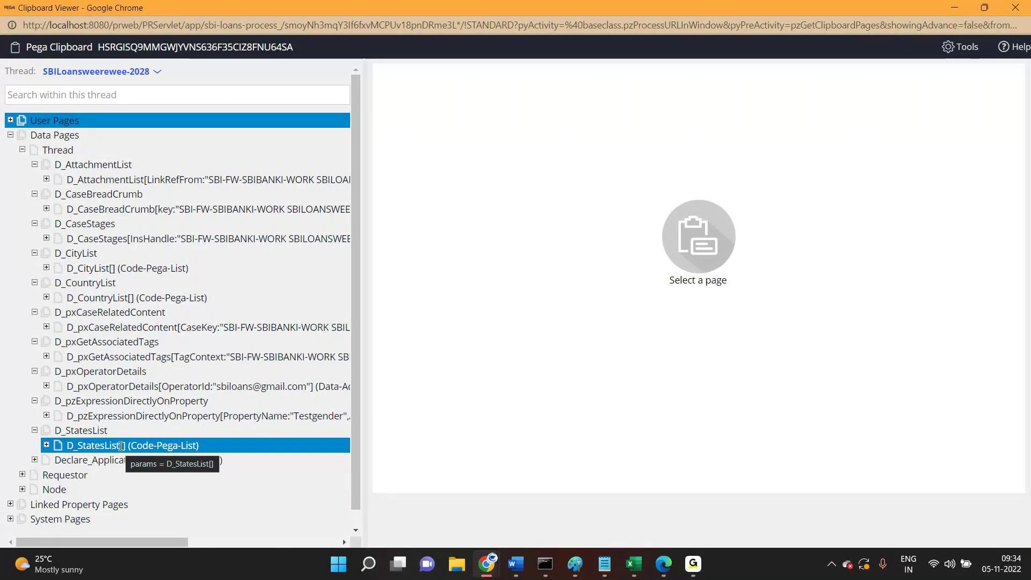
# Expand the D_StatesList data page down to its pxResults entries to examine the loaded states
pyautogui.scroll(-1, 49, 431)
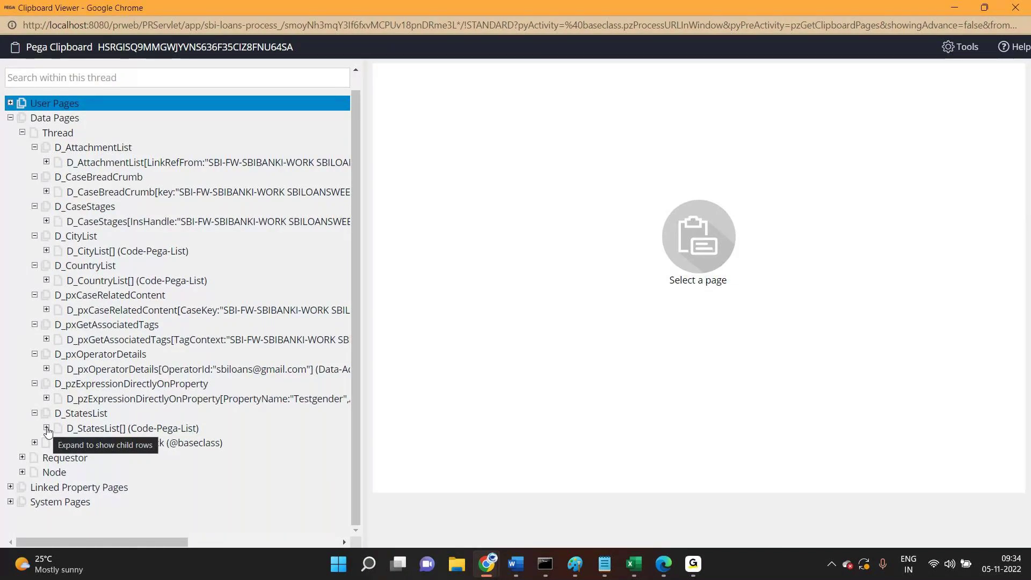
pyautogui.click(46, 429)
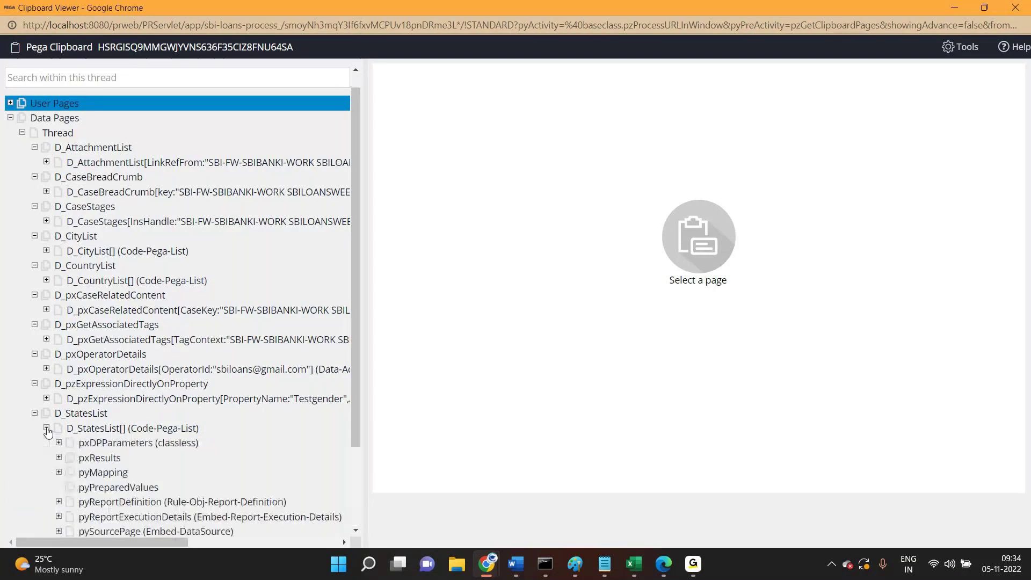
pyautogui.scroll(-2, 52, 425)
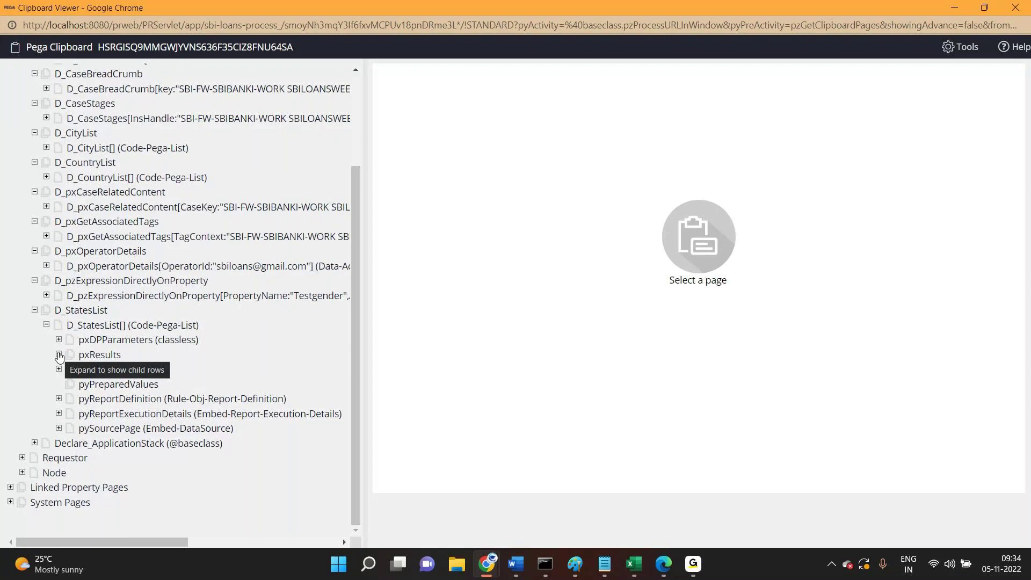
pyautogui.click(59, 355)
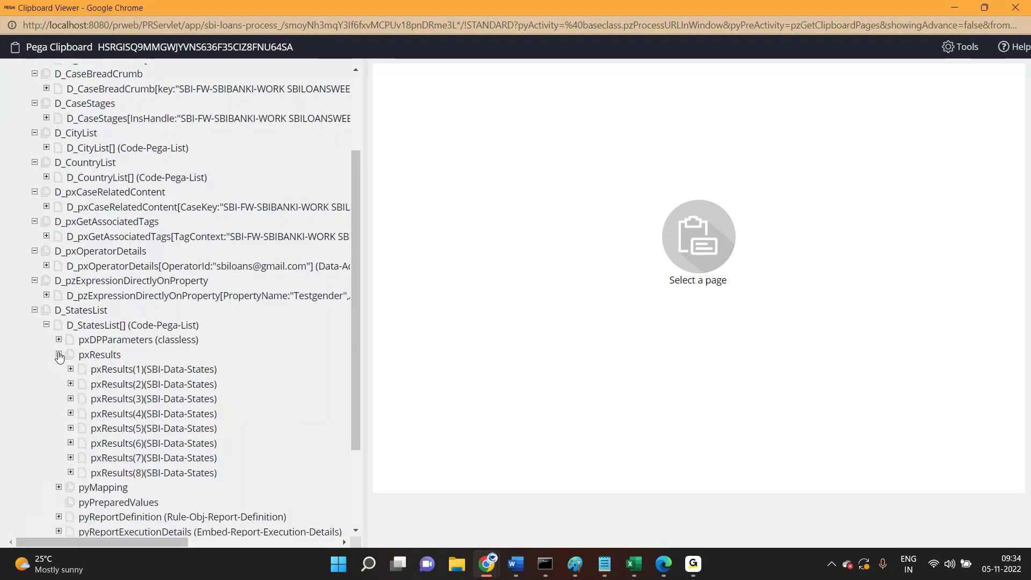
# Expand the D_CountryList data page and examine the entries under its pxResults
pyautogui.click(46, 177)
pyautogui.click(59, 207)
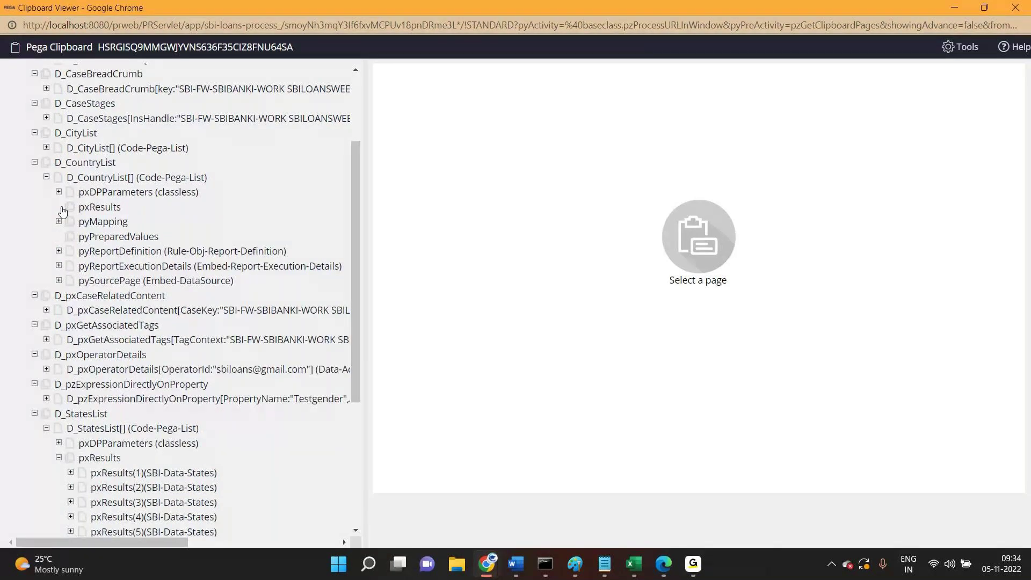
pyautogui.click(206, 237)
pyautogui.click(59, 207)
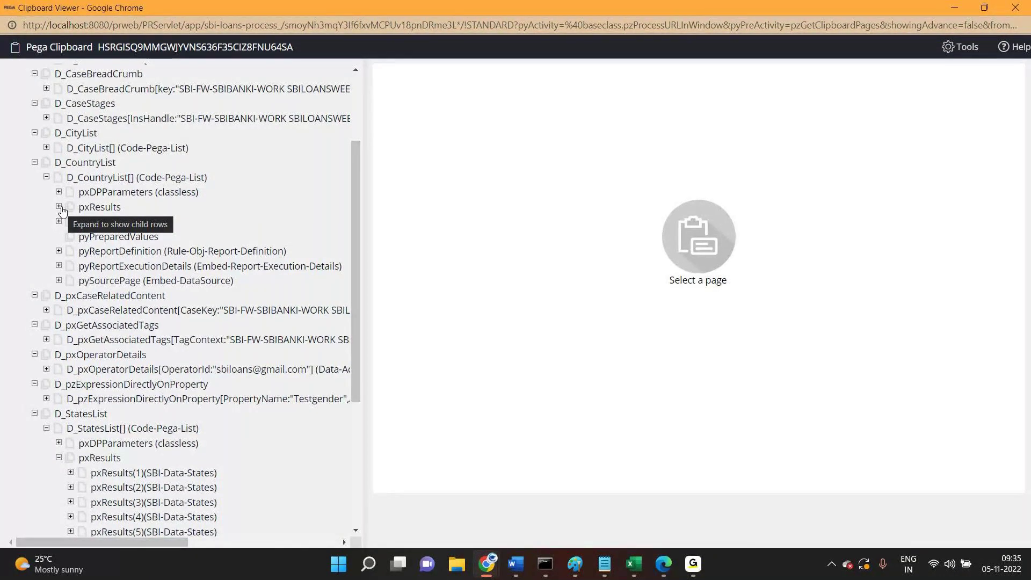
# Examine the pxResults entries under the D_StatesList data page and switch back to the case form in Dev Studio
pyautogui.scroll(-4, 107, 211)
pyautogui.click(143, 193)
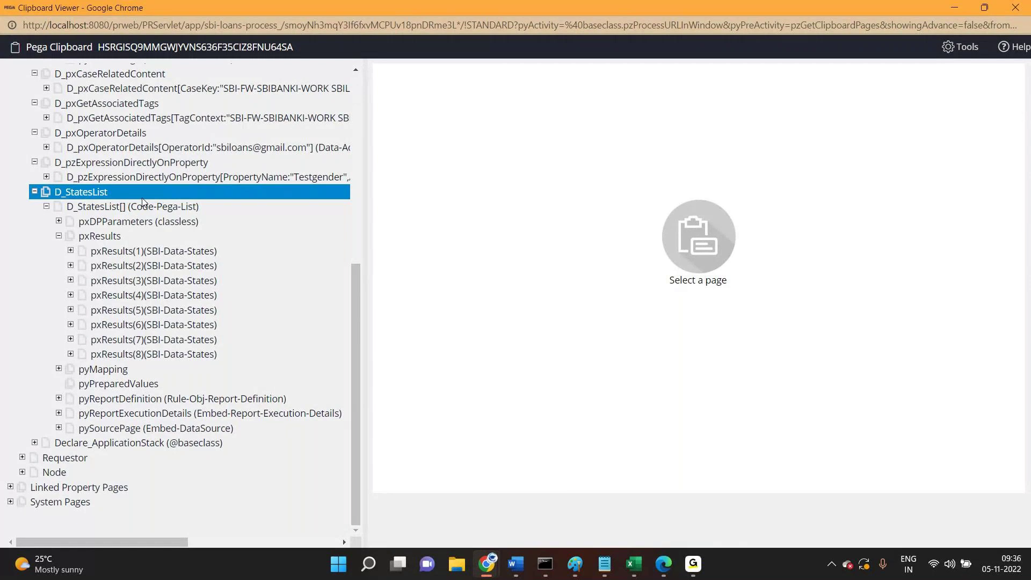
pyautogui.hotkey('alt', 'Tab')
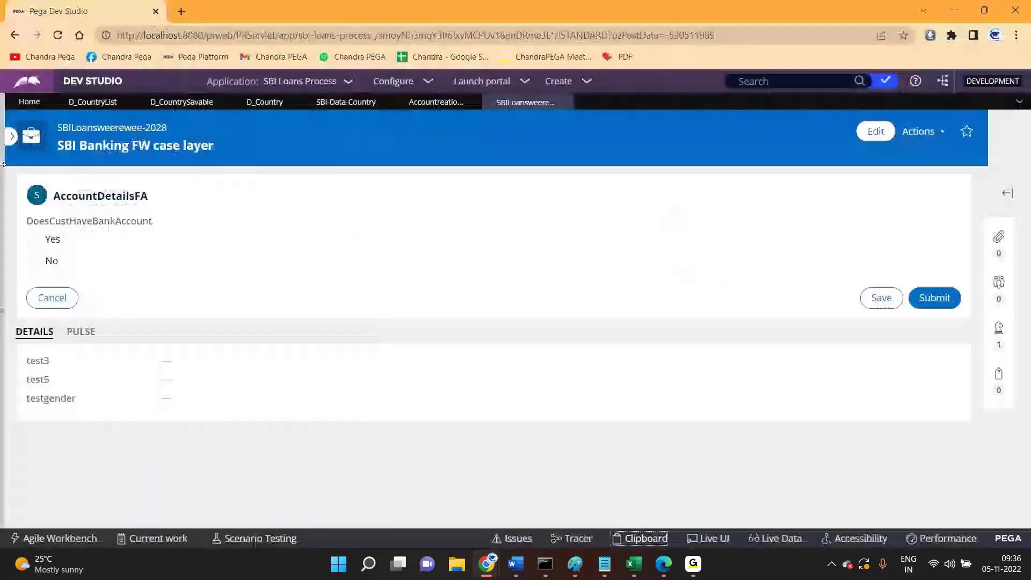
# Answer Yes to DoesCustHaveBankAccount and review the options offered by the Country and State dropdowns
pyautogui.click(32, 240)
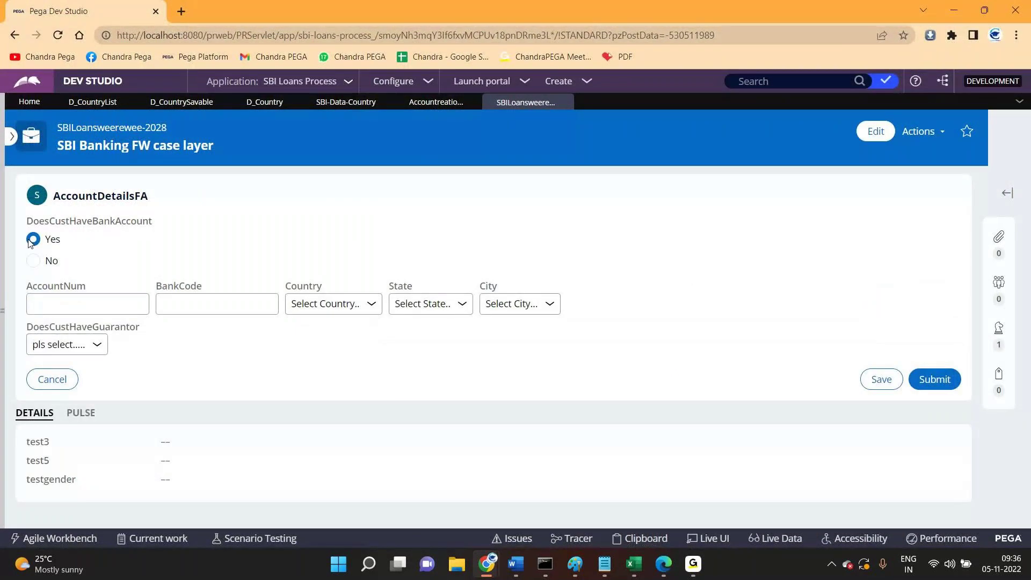
pyautogui.click(344, 308)
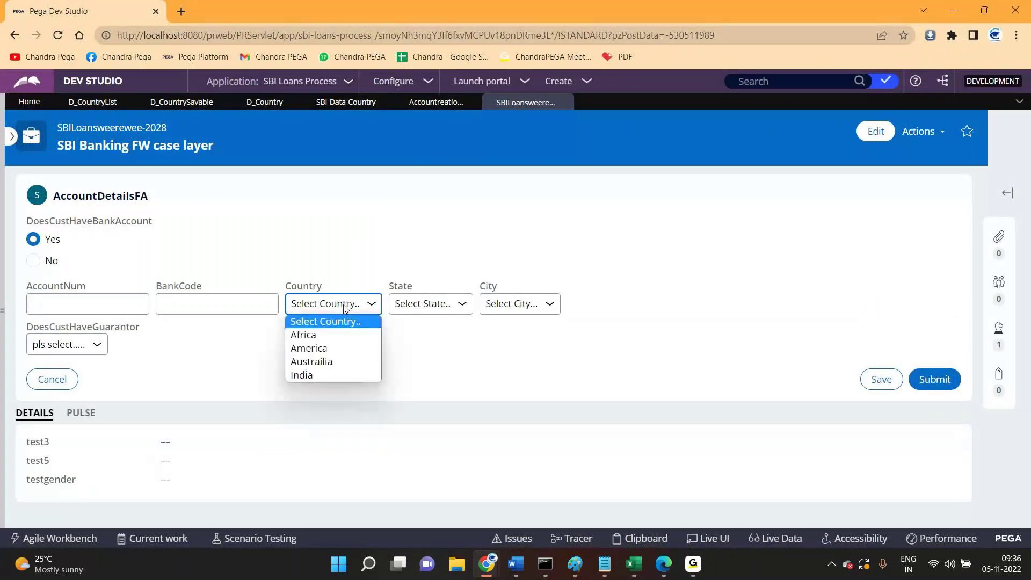
pyautogui.click(516, 304)
pyautogui.click(406, 306)
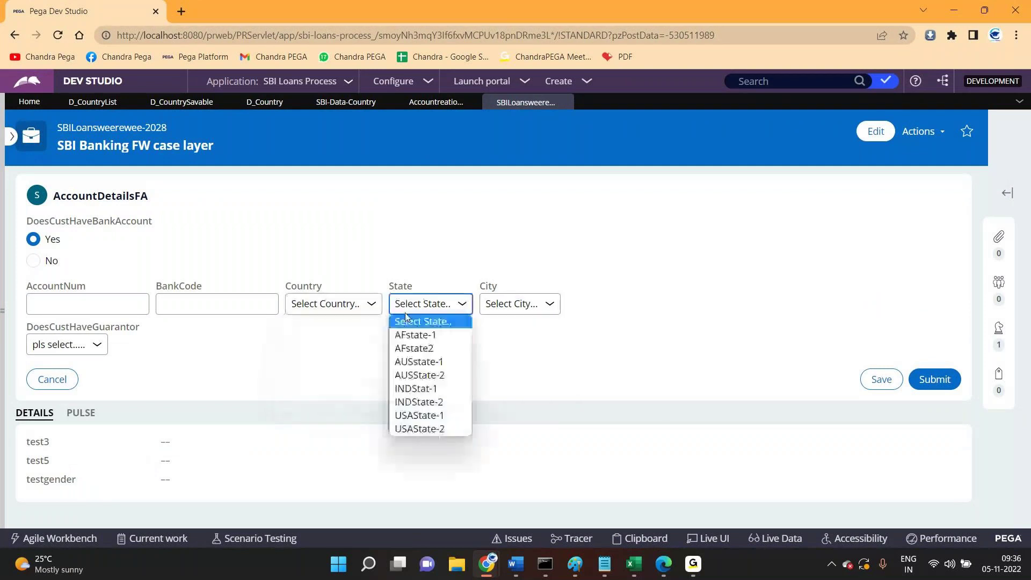
pyautogui.click(341, 310)
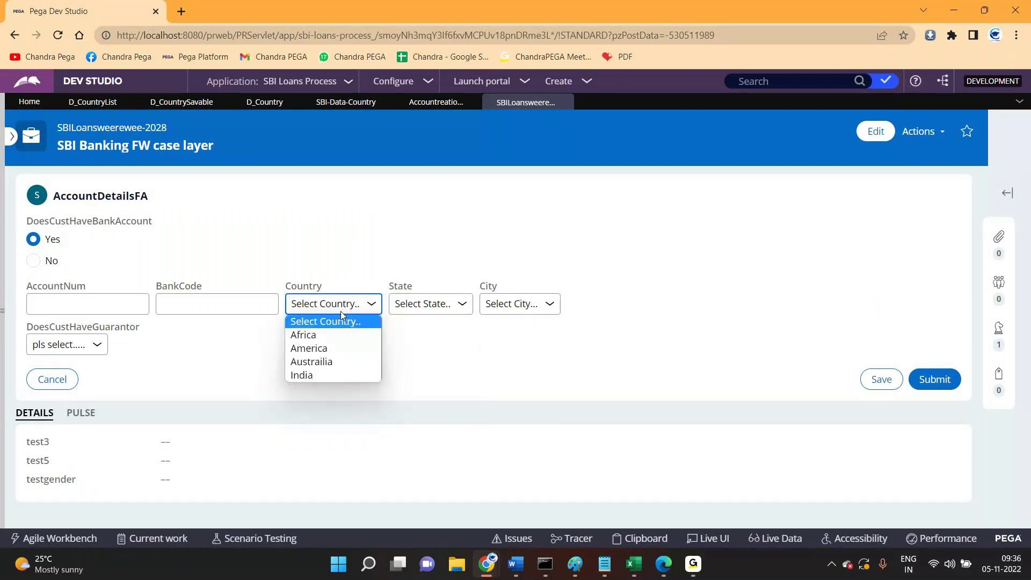
# Try the No answer for DoesCustHaveBankAccount, restore Yes, and answer Yes to DoesCustHaveGuarantor and DoesGuarantorHaveBankAccount
pyautogui.click(34, 261)
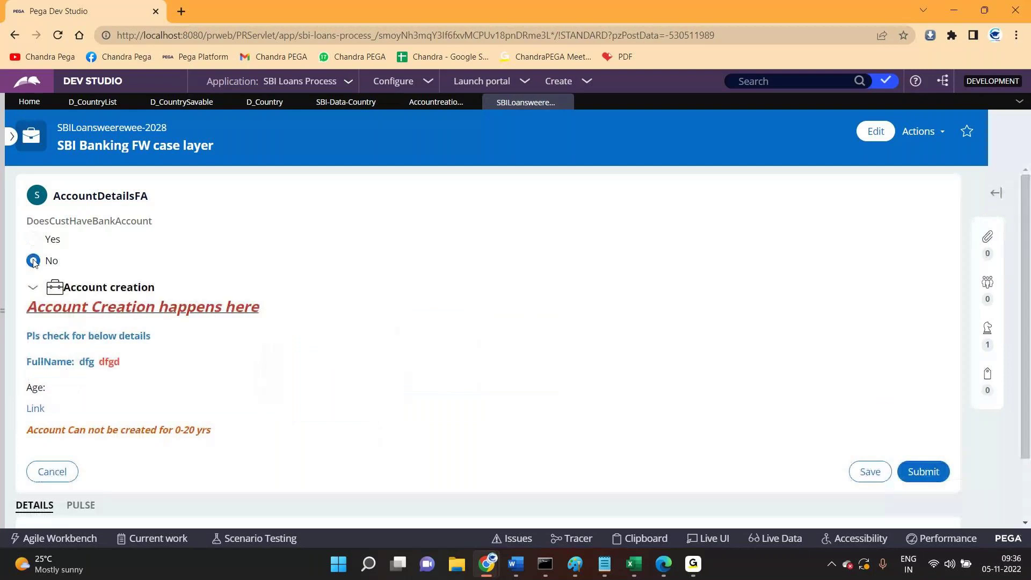
pyautogui.click(33, 241)
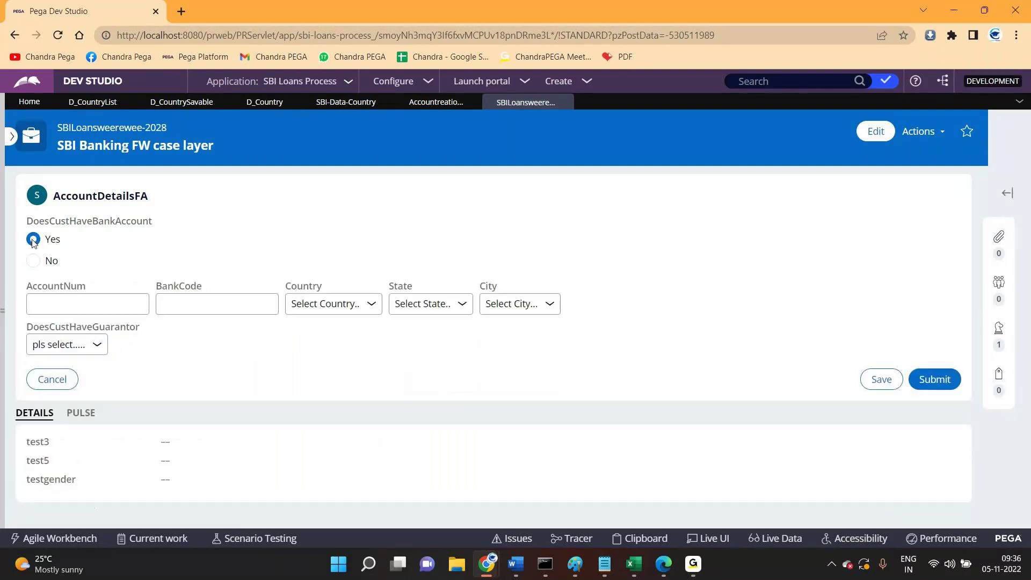
pyautogui.click(43, 344)
pyautogui.click(43, 378)
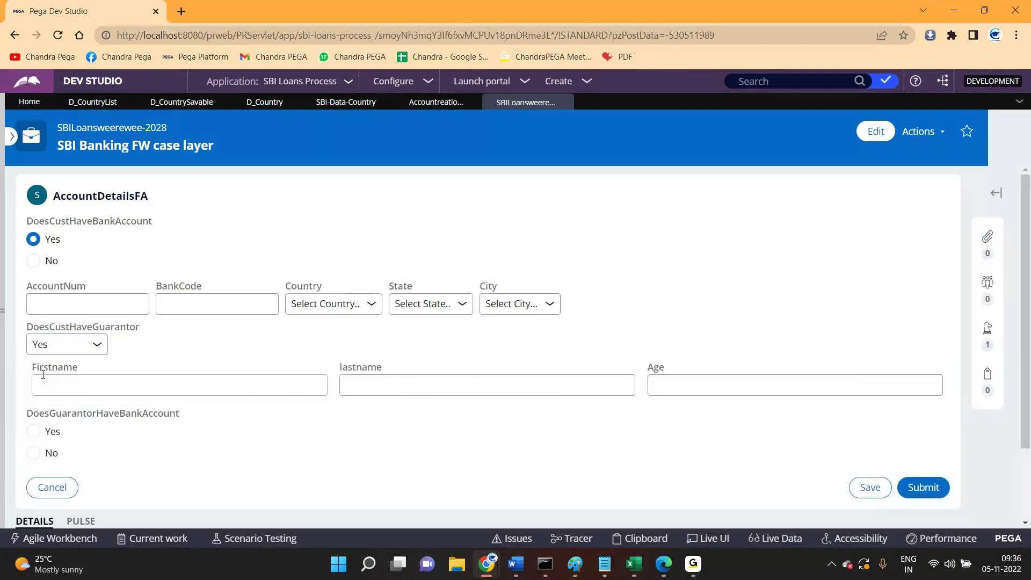
pyautogui.click(34, 454)
pyautogui.click(35, 433)
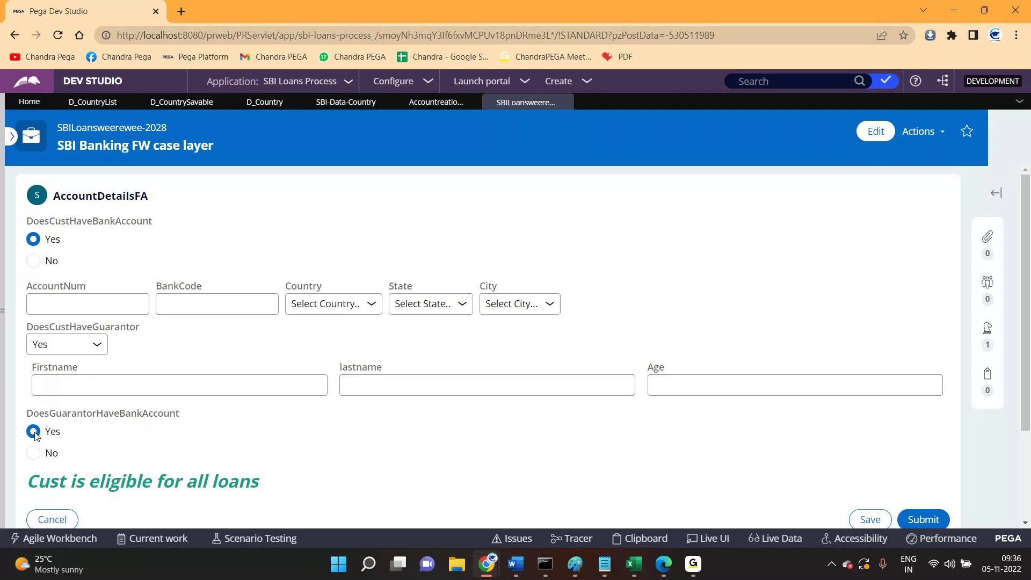
# Reopen the Clipboard viewer, collapse User Pages, and expand Thread under Data Pages in a widened tree to examine the loaded list pages
pyautogui.click(651, 544)
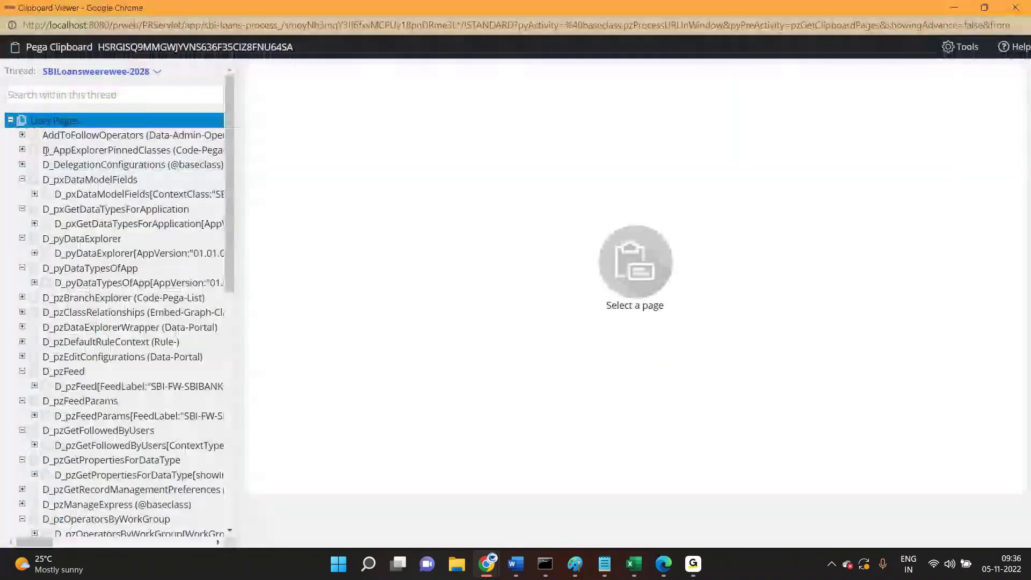
pyautogui.click(10, 121)
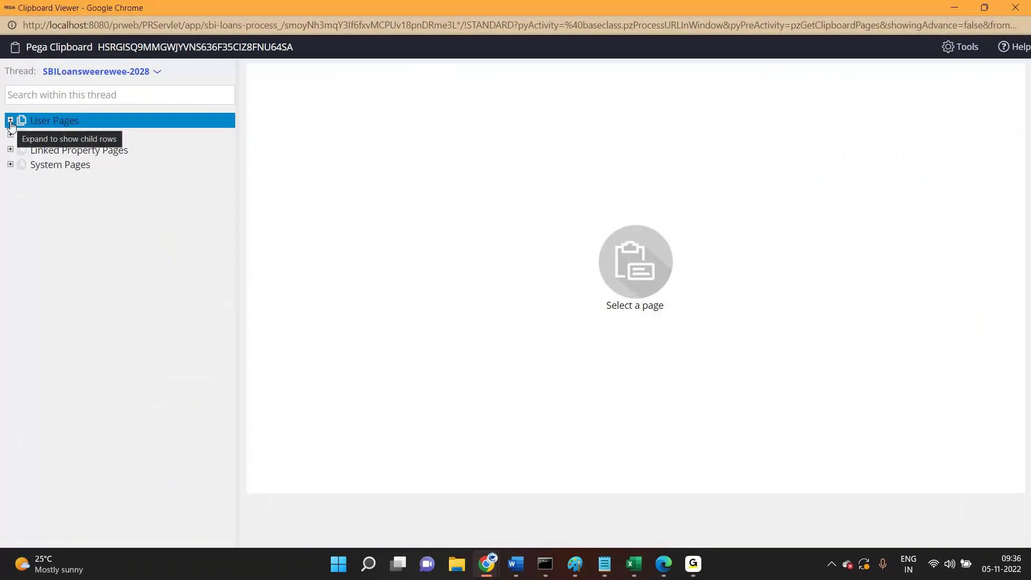
pyautogui.click(10, 135)
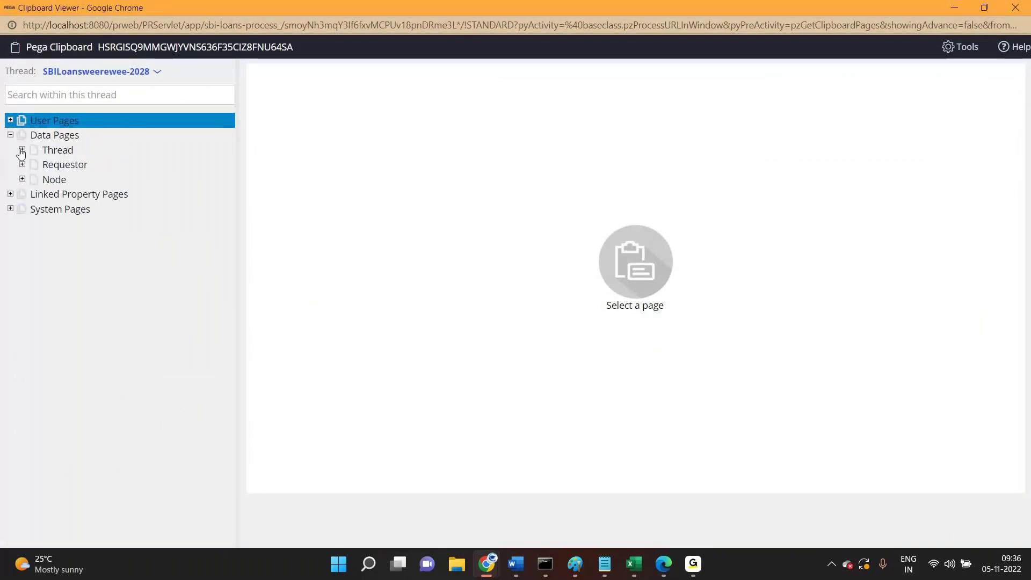
pyautogui.click(22, 150)
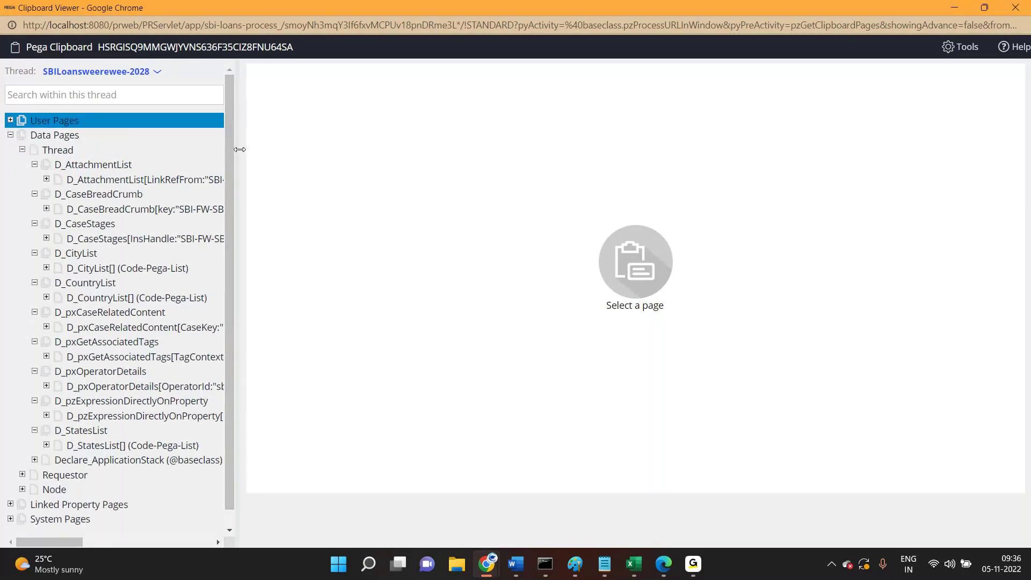
pyautogui.moveTo(240, 149); pyautogui.dragTo(465, 150)
pyautogui.click(72, 271)
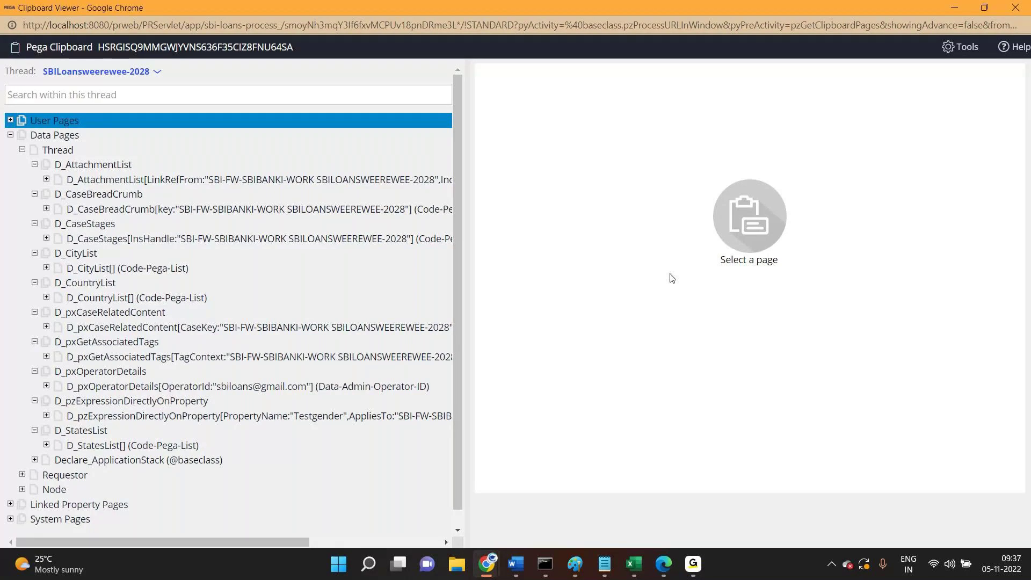
# Return to the case form and highlight its fields, including DoesCustHaveBankAccount and the Country label
pyautogui.hotkey('alt', 'Tab')
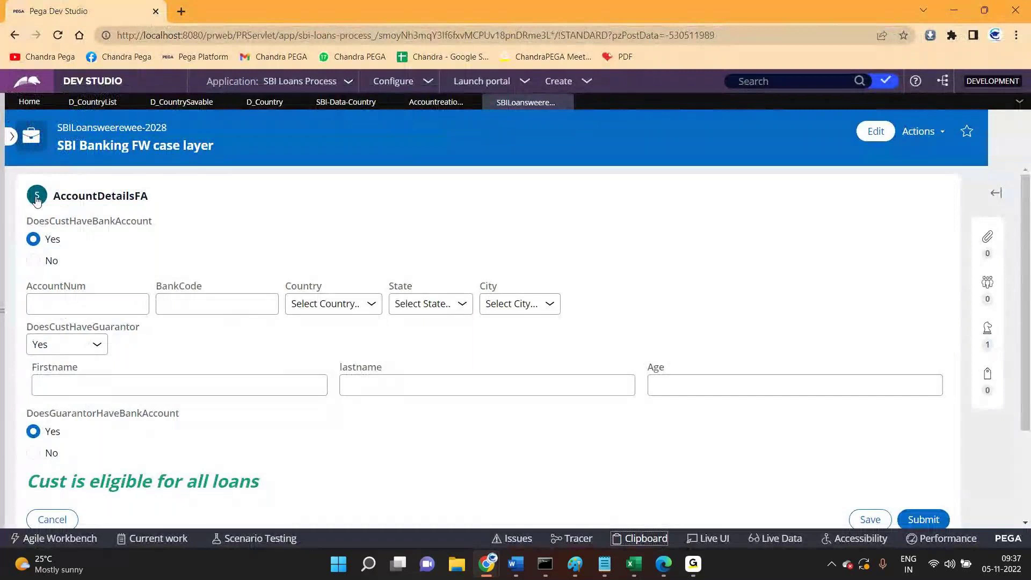
pyautogui.moveTo(24, 225); pyautogui.dragTo(864, 470)
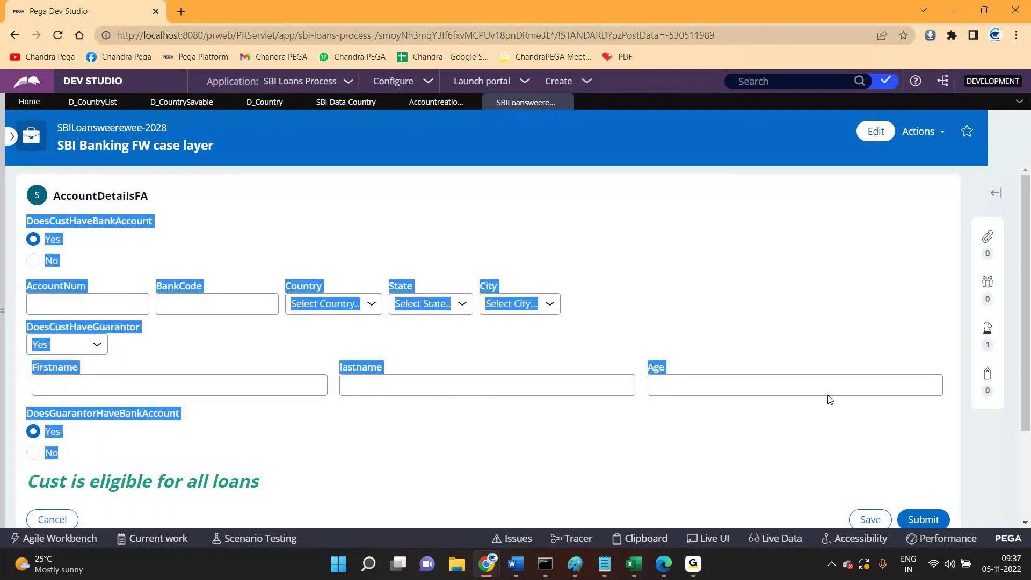
pyautogui.click(212, 205)
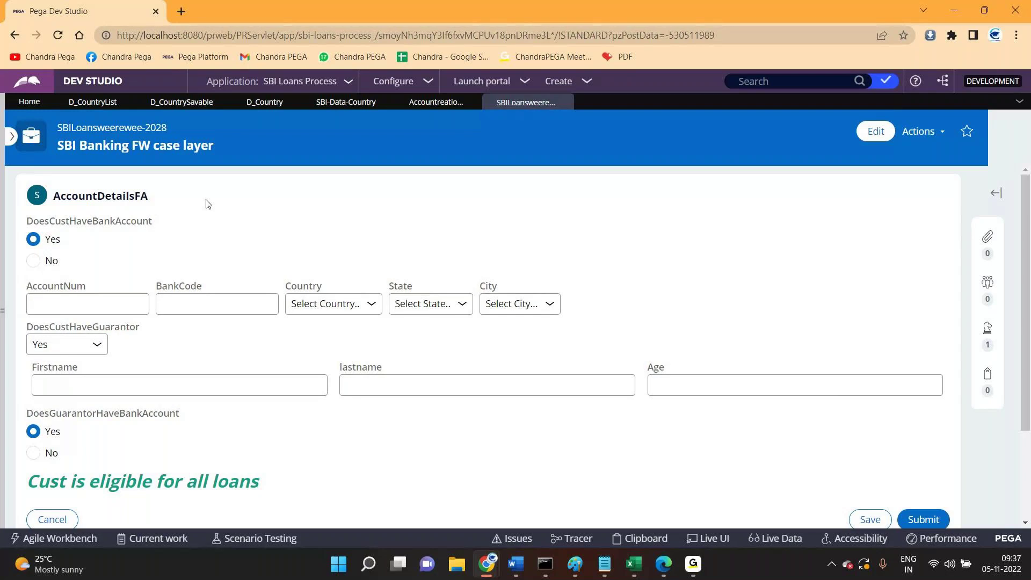
pyautogui.moveTo(40, 228); pyautogui.dragTo(193, 236)
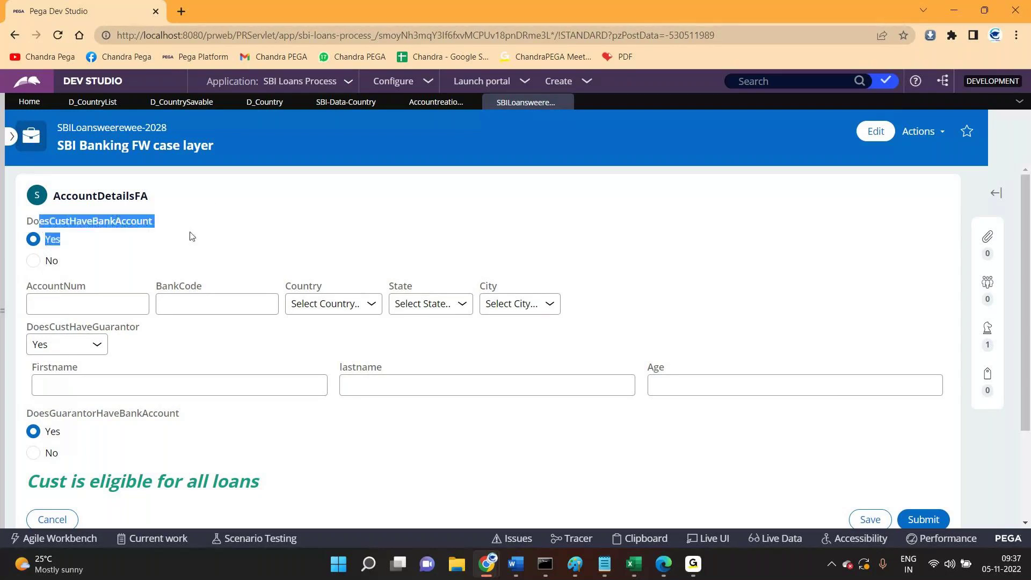
pyautogui.moveTo(303, 287); pyautogui.dragTo(338, 292)
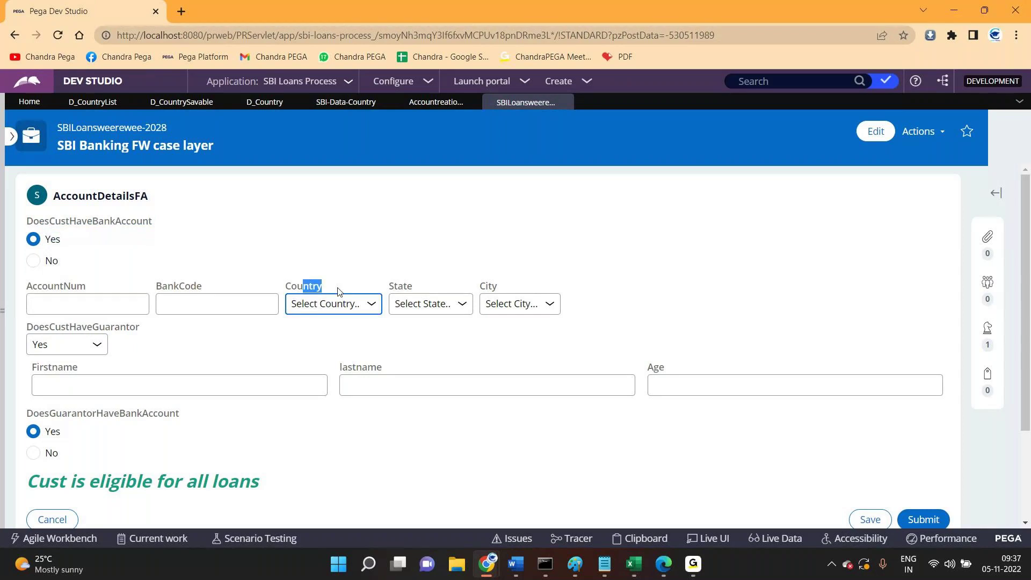
pyautogui.click(290, 289)
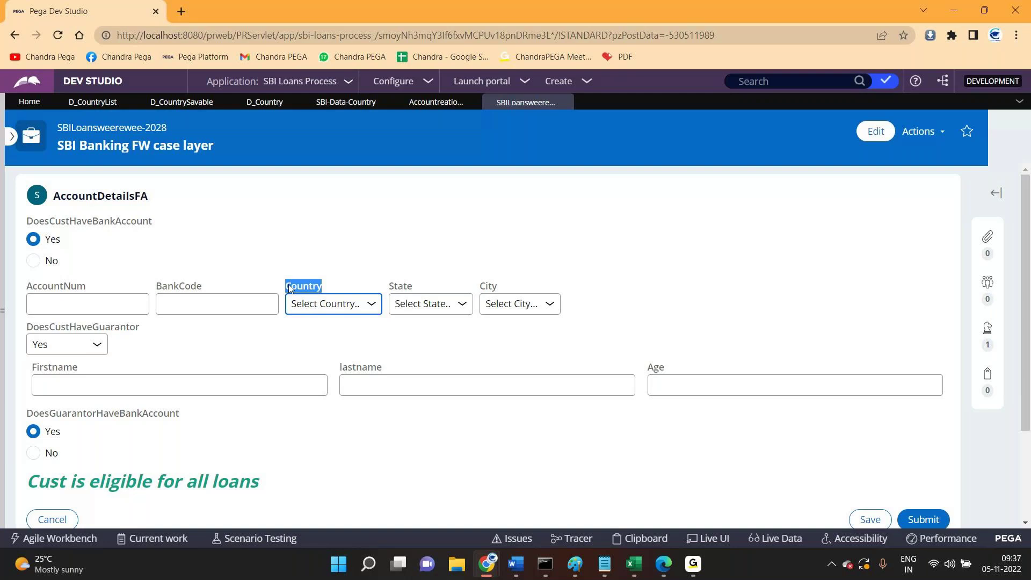
# Inspect the Country dropdown with Live UI, review the data page list source in its cell properties, and exit Live UI
pyautogui.click(289, 289)
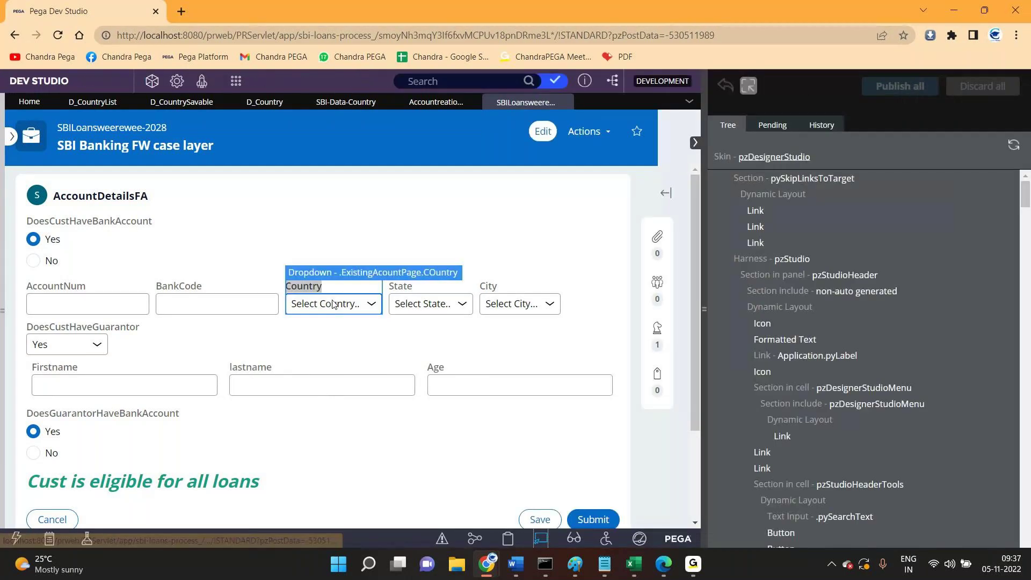
pyautogui.click(288, 305)
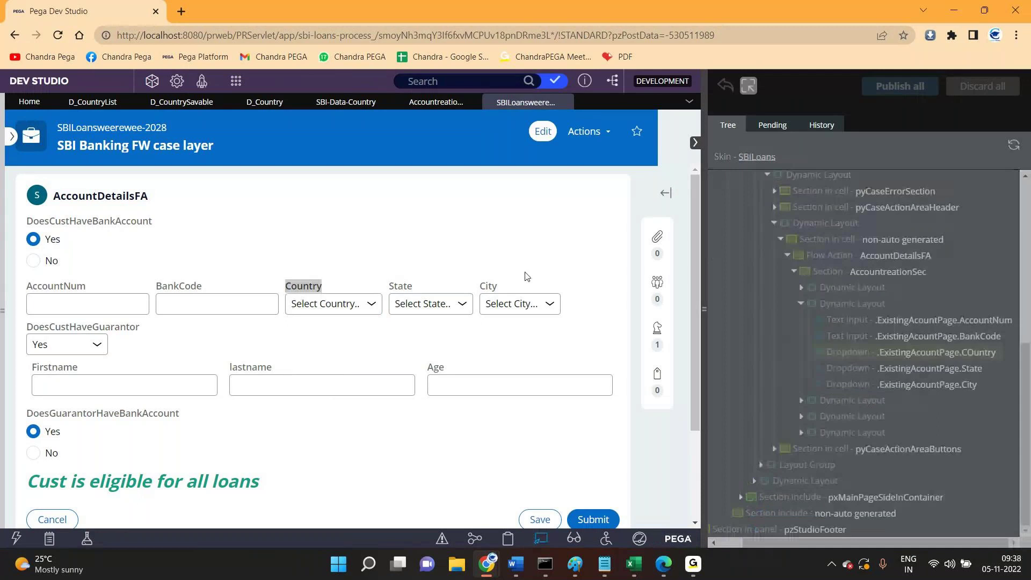
pyautogui.scroll(-1, 254, 407)
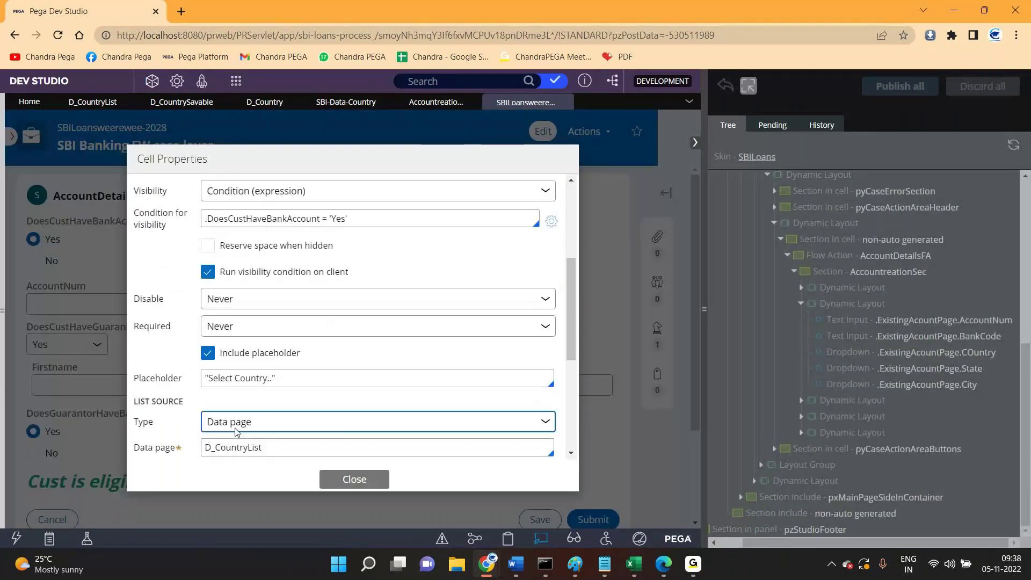
pyautogui.scroll(-2, 252, 417)
pyautogui.scroll(-1, 249, 424)
pyautogui.doubleClick(229, 313)
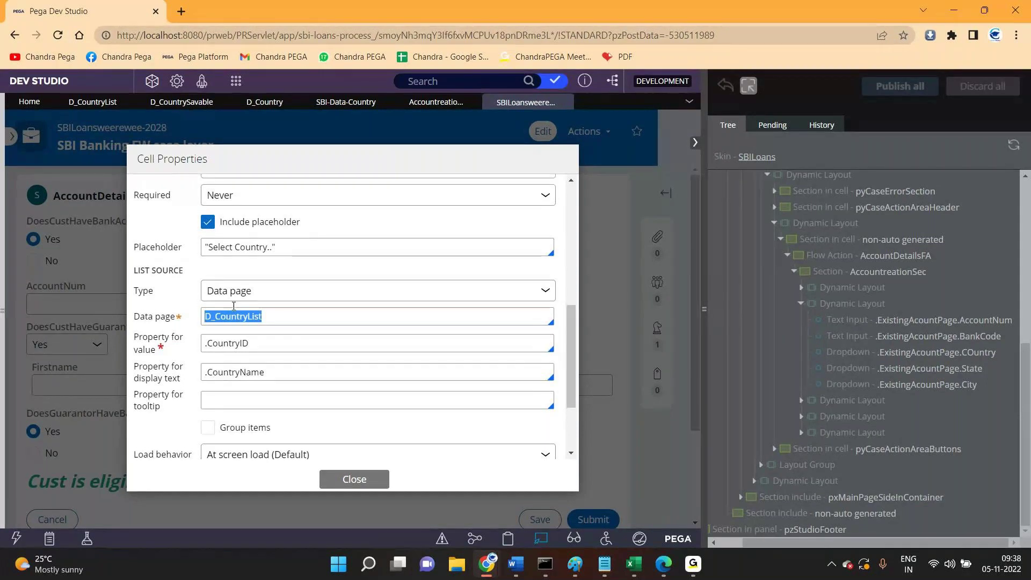
pyautogui.scroll(5, 231, 309)
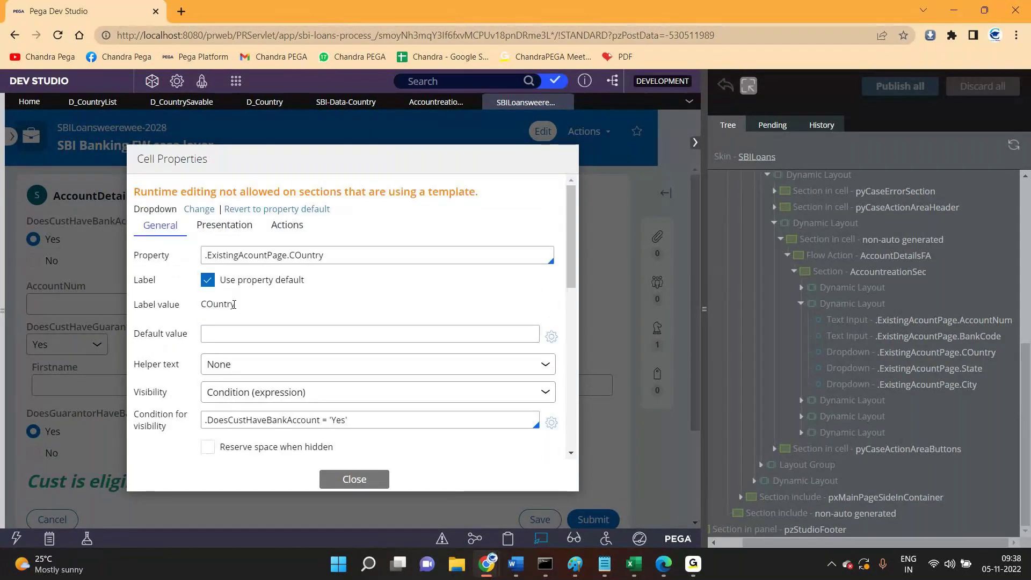
pyautogui.scroll(-5, 231, 300)
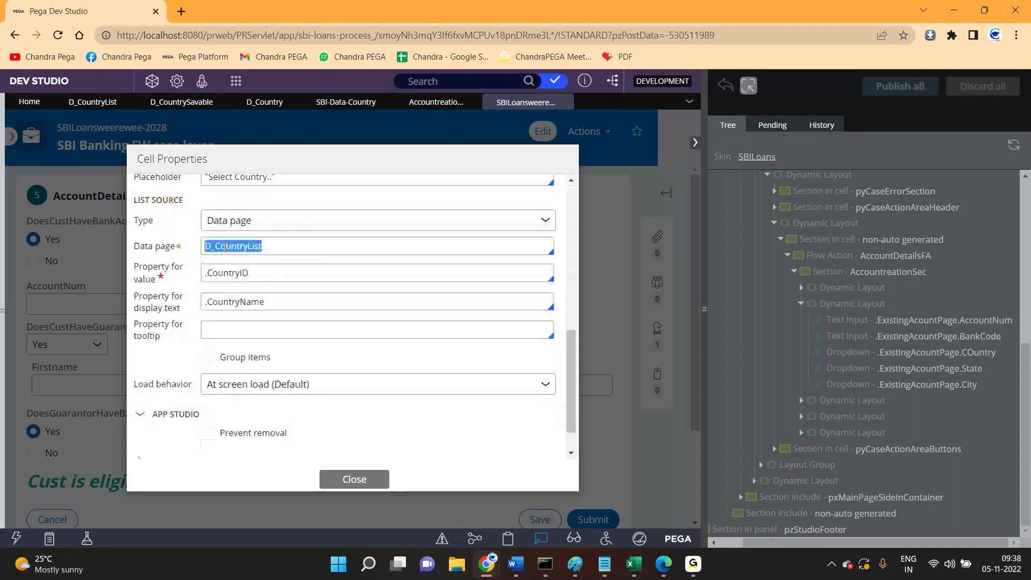
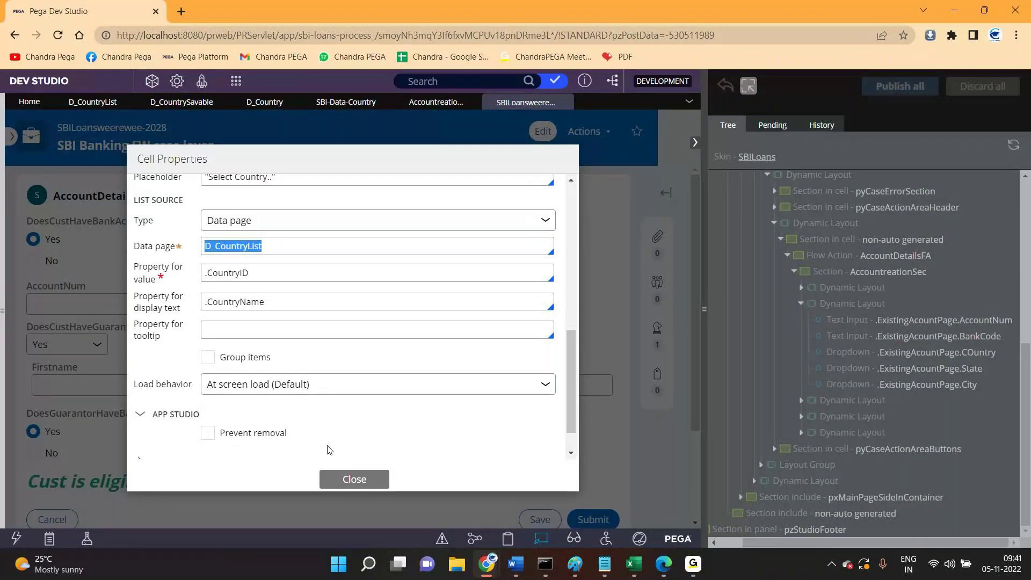
pyautogui.click(342, 490)
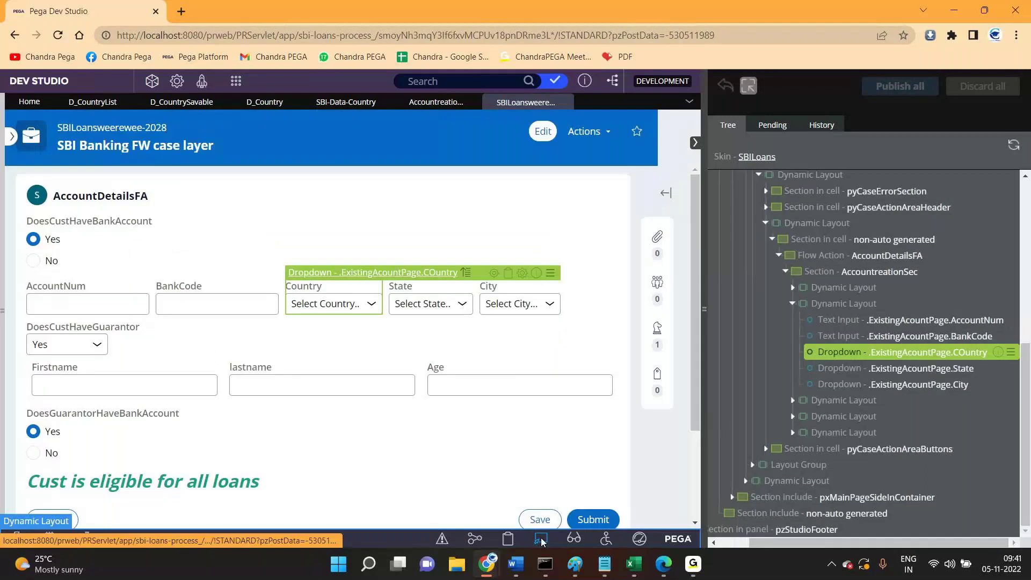
pyautogui.click(541, 539)
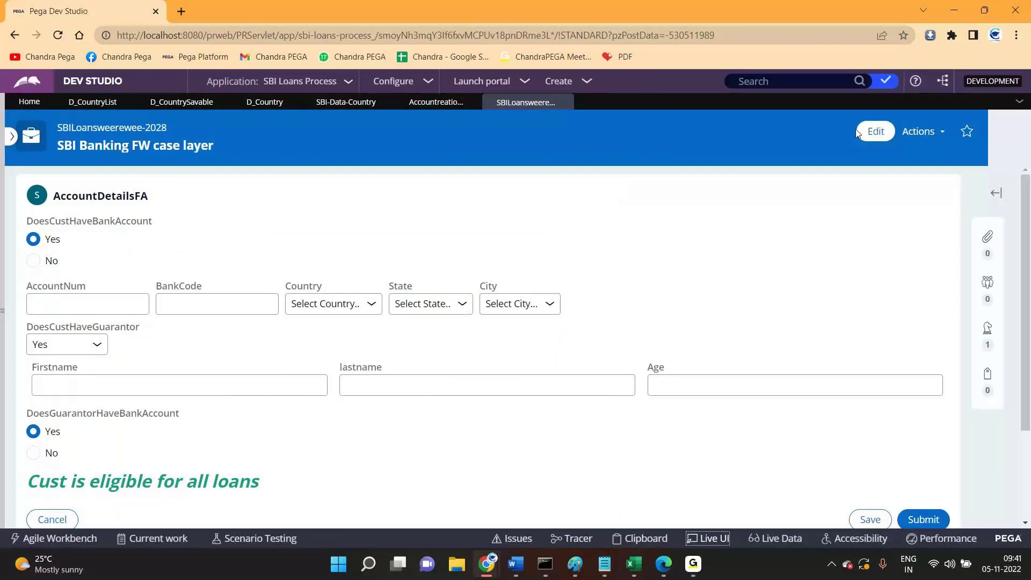
# Look over the case's available actions and the options in the Country dropdown
pyautogui.click(919, 134)
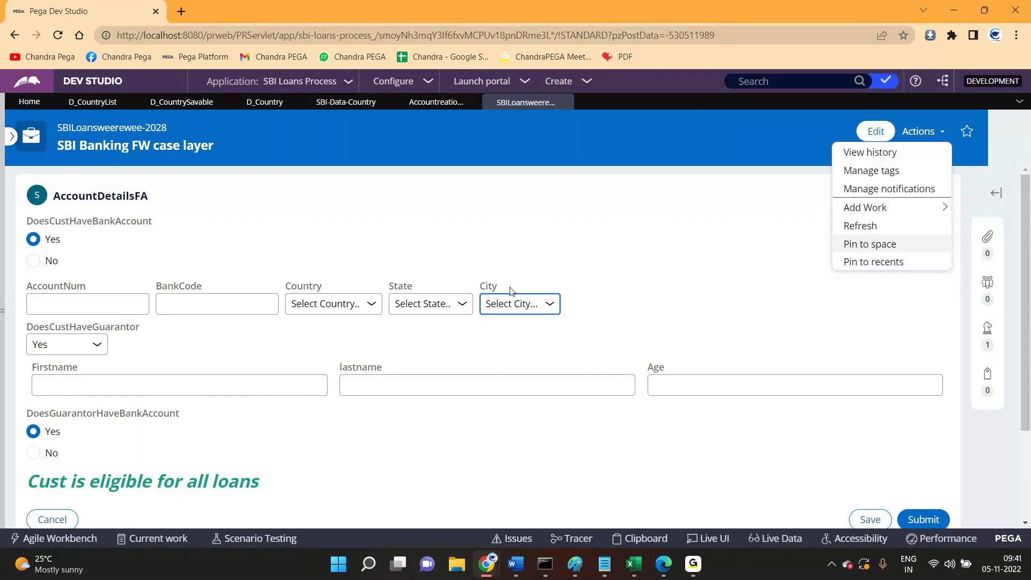
pyautogui.press('Escape')
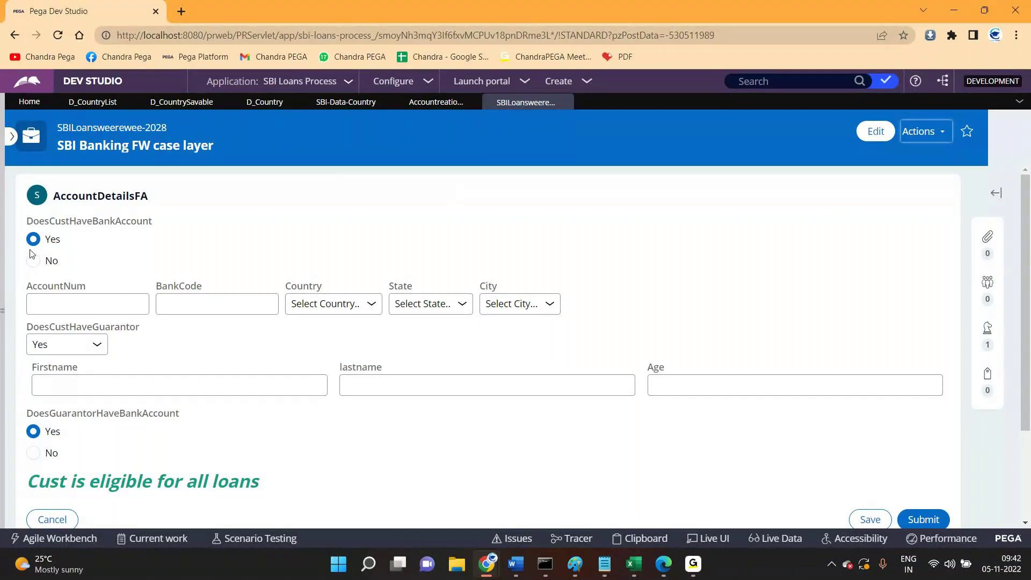
pyautogui.click(40, 267)
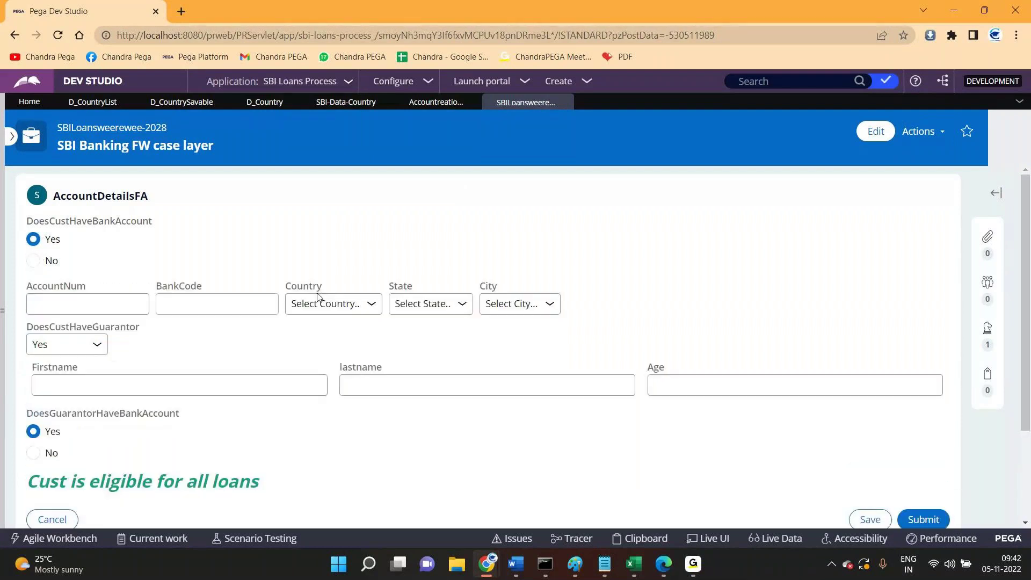
pyautogui.click(318, 305)
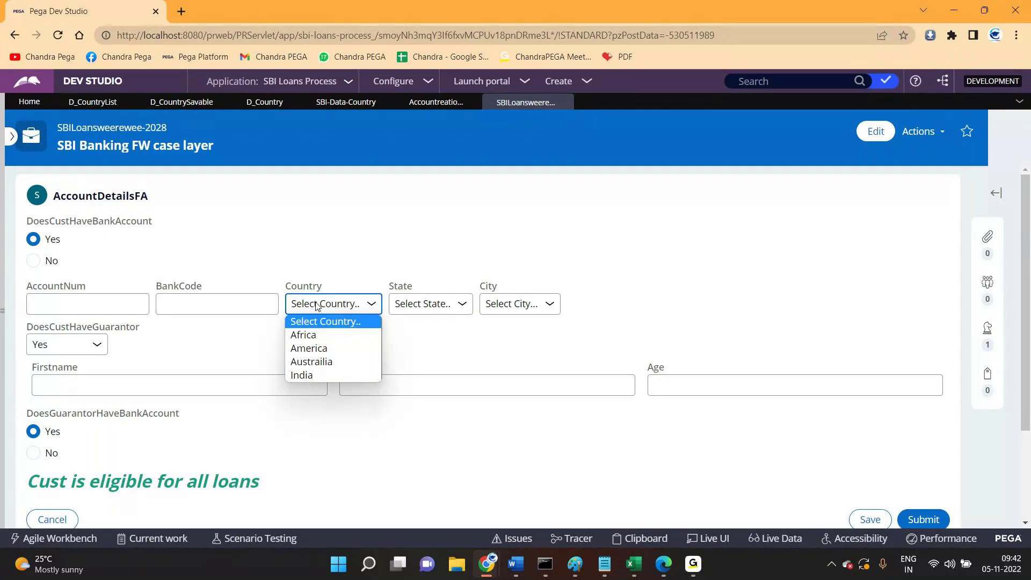
# Create a new LoansProcess case, then reopen the AccountreationSec section to view its design
pyautogui.click(569, 80)
pyautogui.moveTo(618, 95)
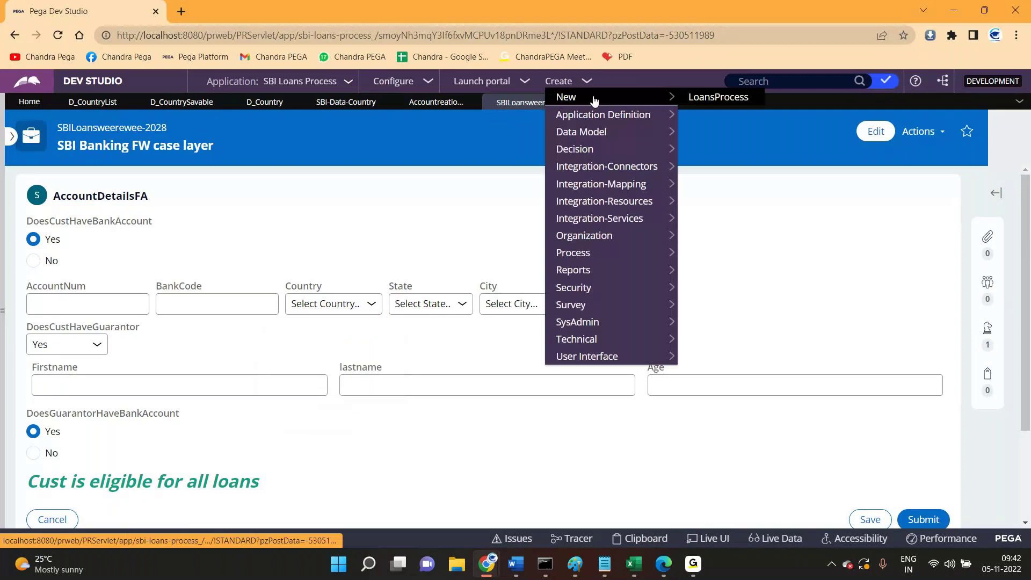
pyautogui.click(709, 95)
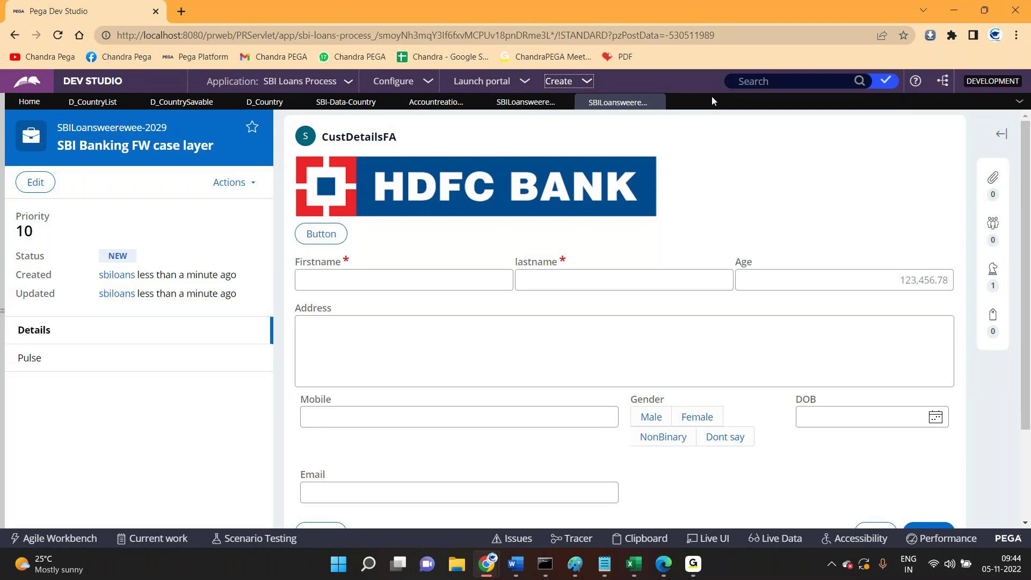
pyautogui.click(436, 102)
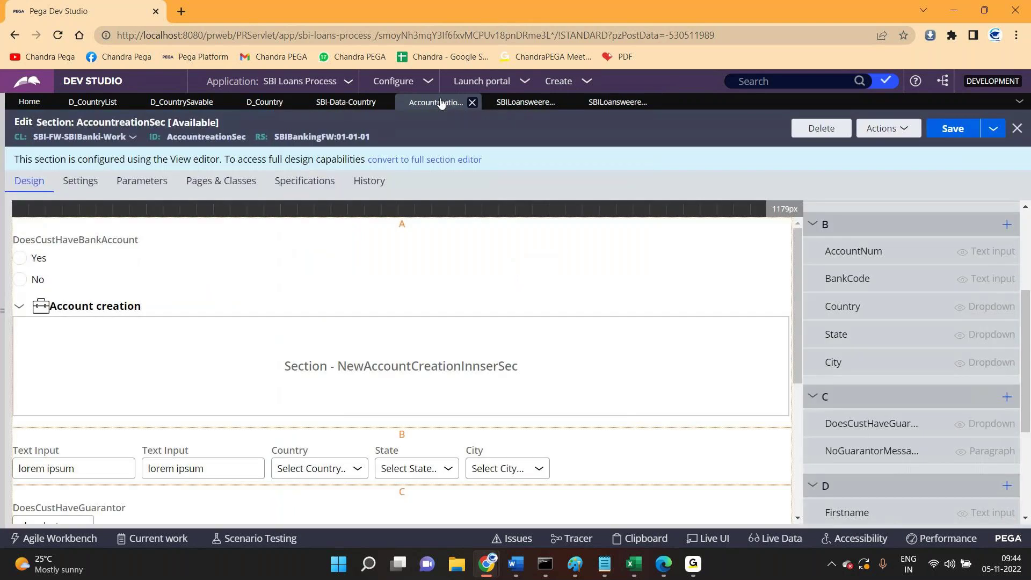
# Return to case SBILoansweerewee-2028, highlight the Country, State and City labels, and review the Country dropdown options
pyautogui.click(526, 102)
pyautogui.doubleClick(298, 290)
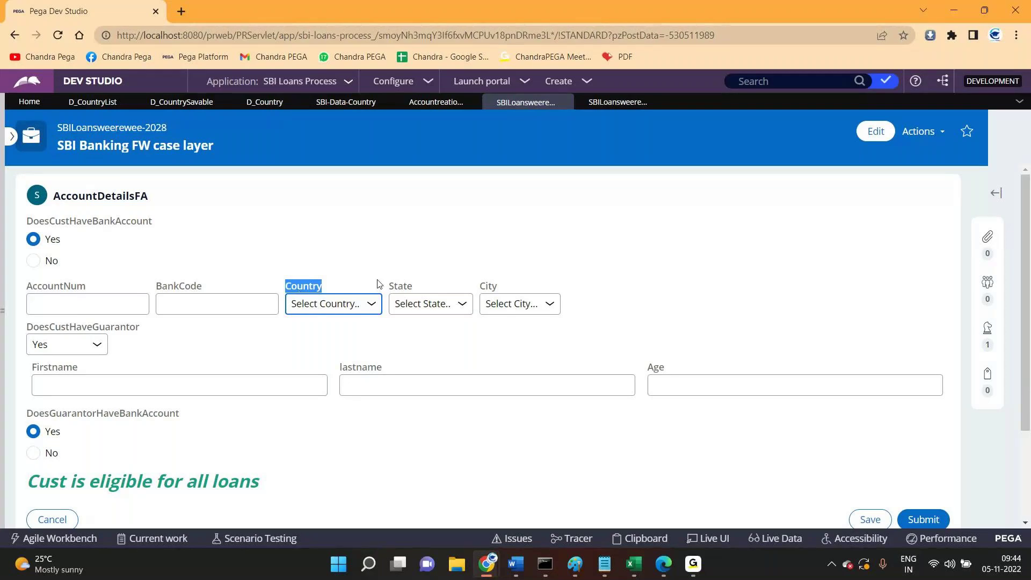
pyautogui.doubleClick(403, 287)
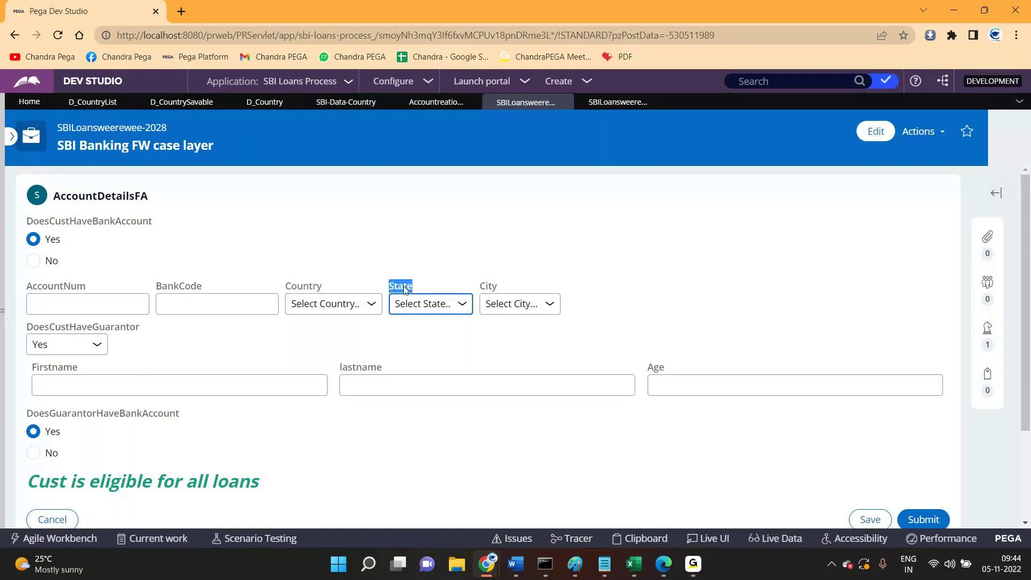
pyautogui.click(489, 289)
pyautogui.doubleClick(489, 288)
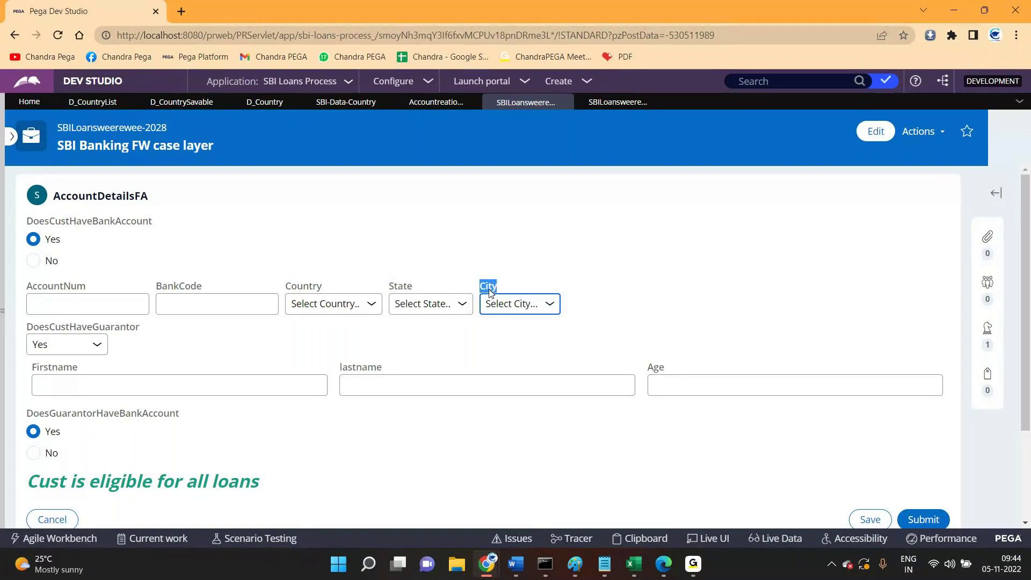
pyautogui.click(933, 517)
pyautogui.click(309, 308)
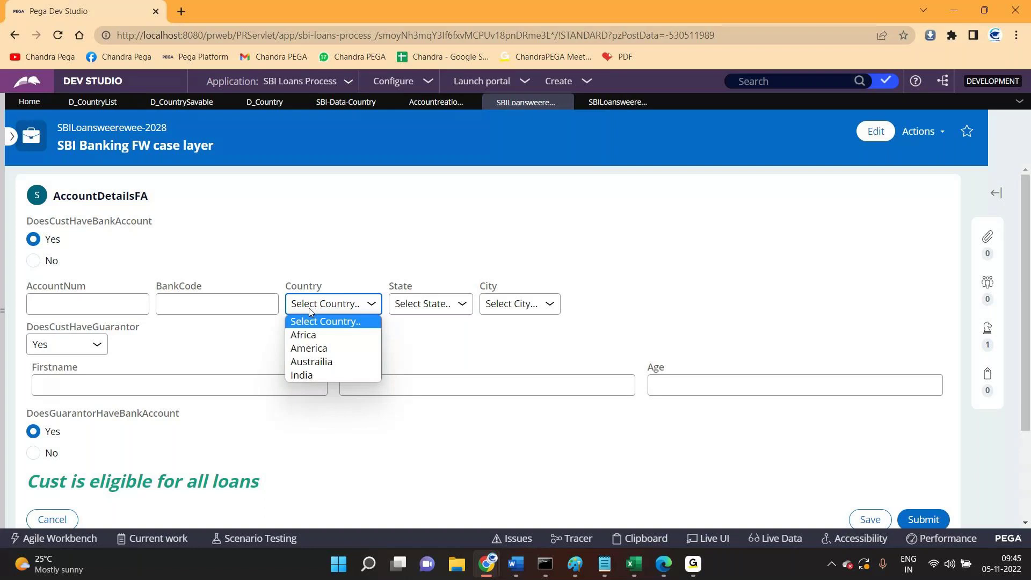
pyautogui.click(323, 208)
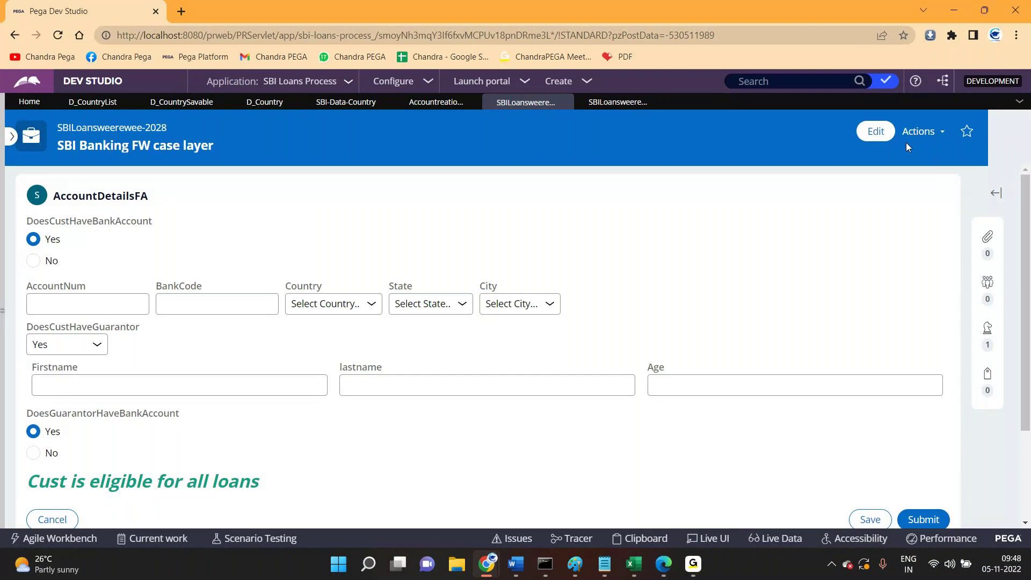
# Look over the case's available actions and highlight the Country label on the AccountDetailsFA form
pyautogui.click(923, 131)
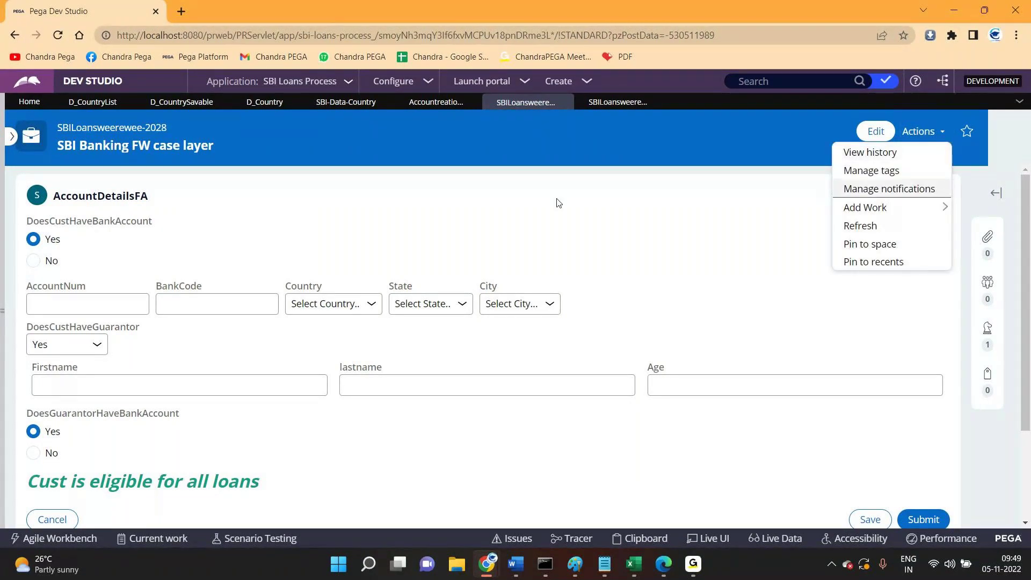
pyautogui.click(294, 308)
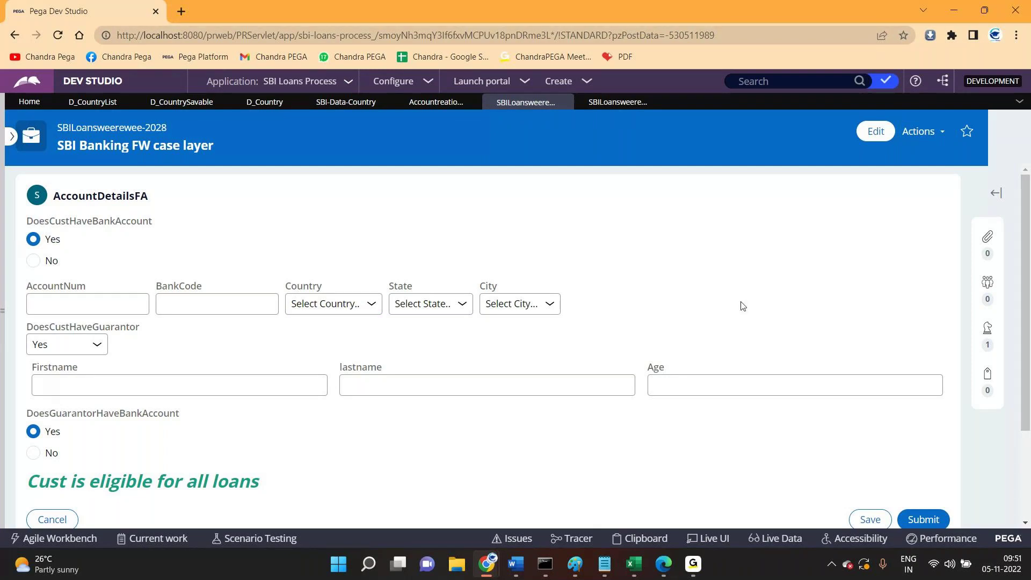
pyautogui.doubleClick(296, 290)
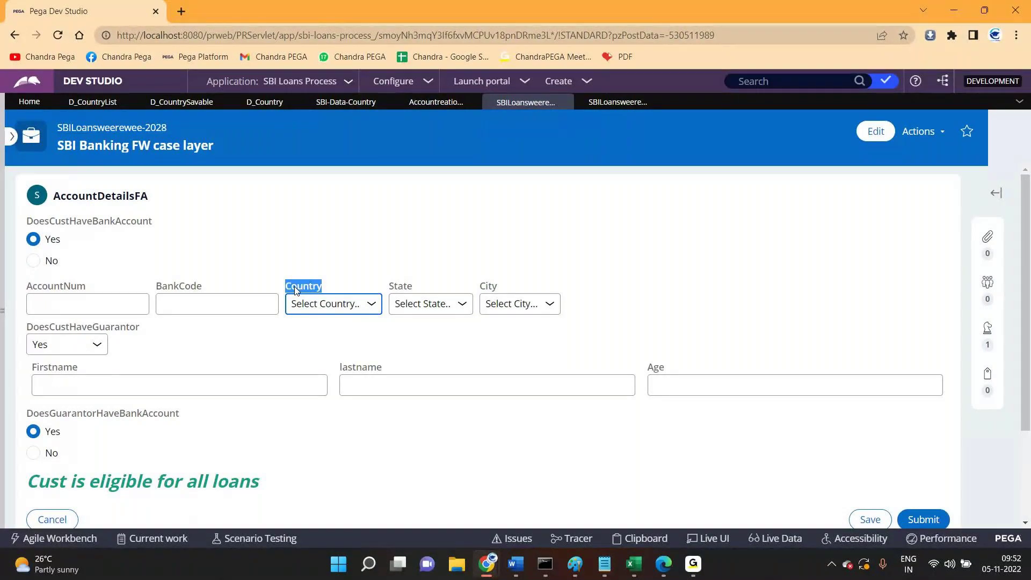
# Examine the D_CountryList data page definition, highlighting its ID and Scope label and reviewing the available Scope options
pyautogui.click(87, 106)
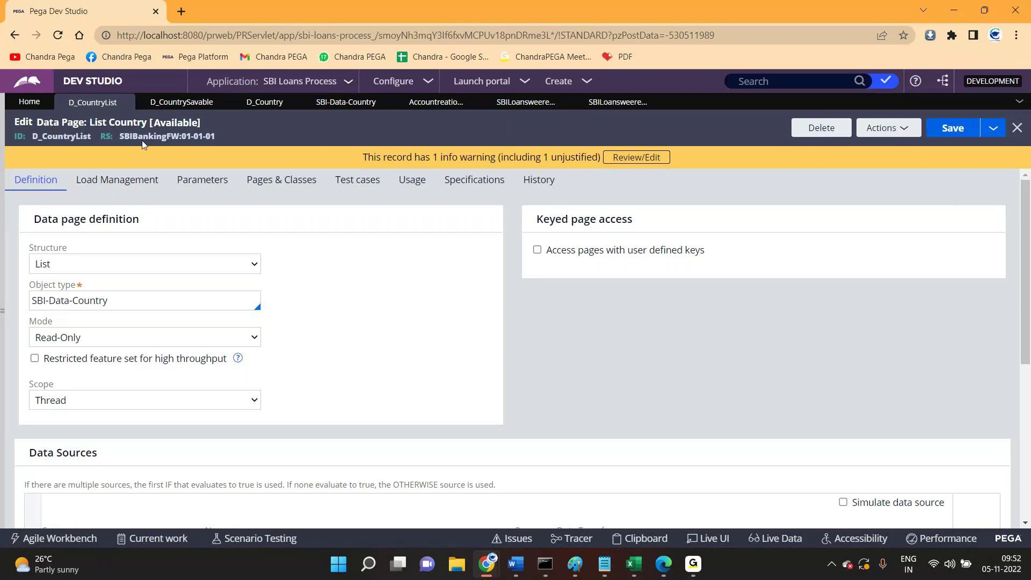
pyautogui.doubleClick(69, 138)
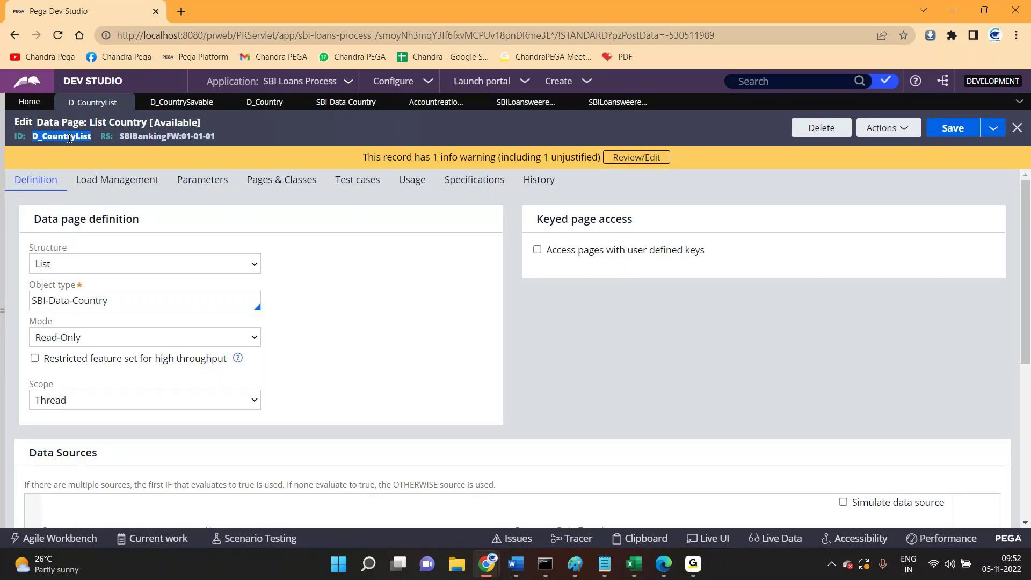
pyautogui.doubleClick(42, 384)
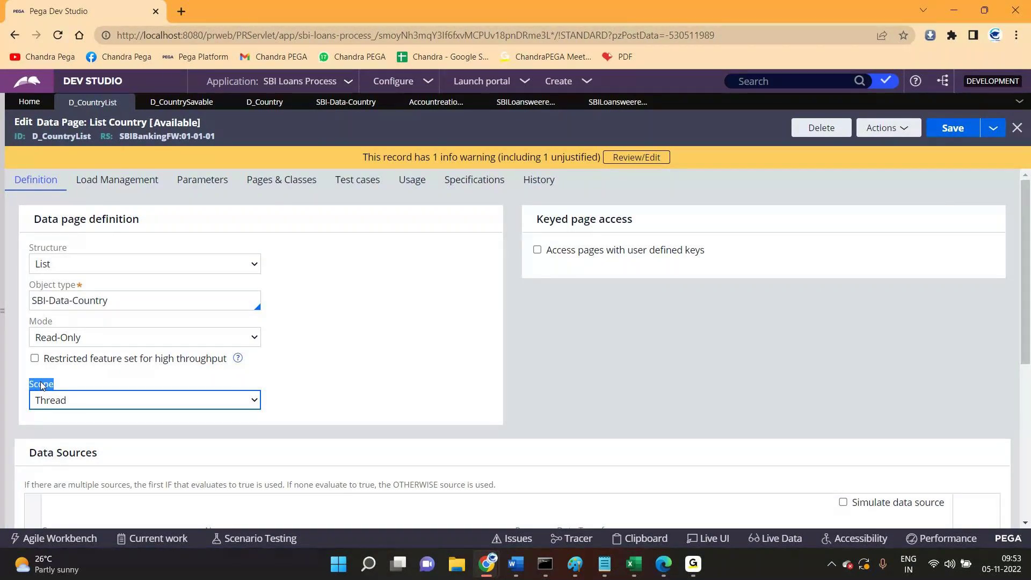
pyautogui.click(98, 401)
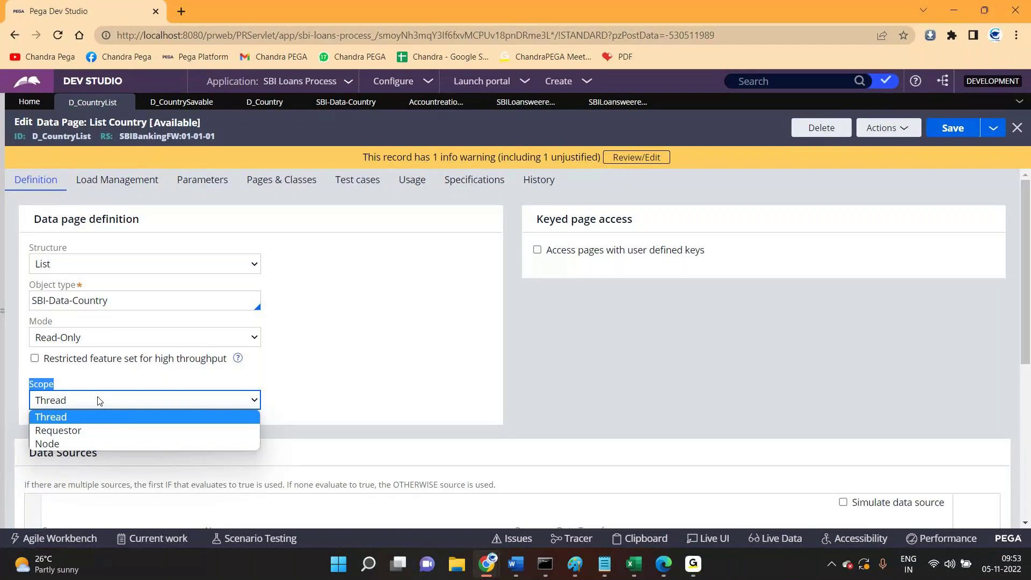
pyautogui.click(97, 400)
pyautogui.doubleClick(63, 136)
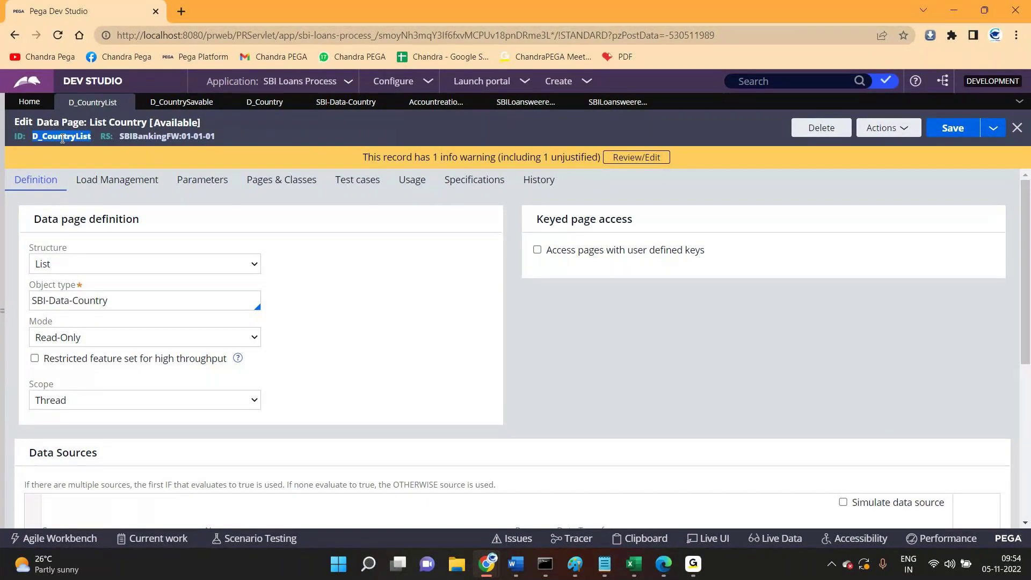
pyautogui.click(221, 134)
# Create another LoansProcess case and enter "asdasd" in the Firstname field
pyautogui.click(553, 81)
pyautogui.click(566, 97)
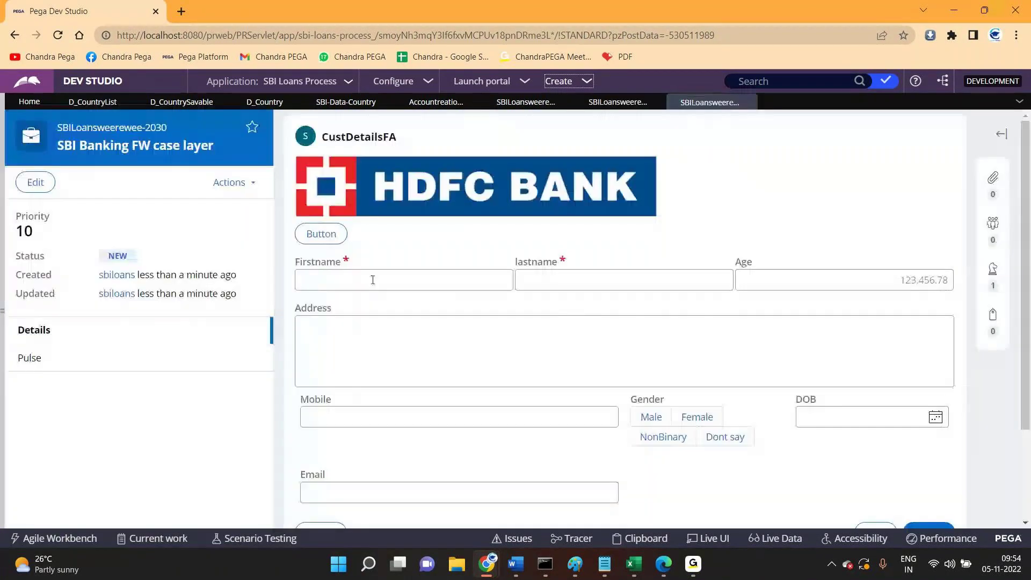
pyautogui.click(368, 278)
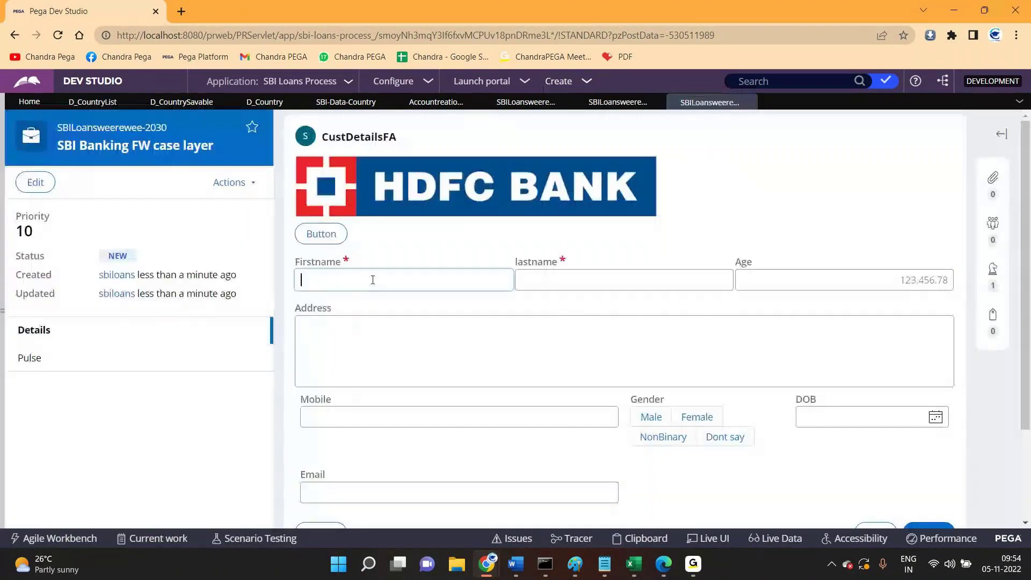
pyautogui.write('asdasd')
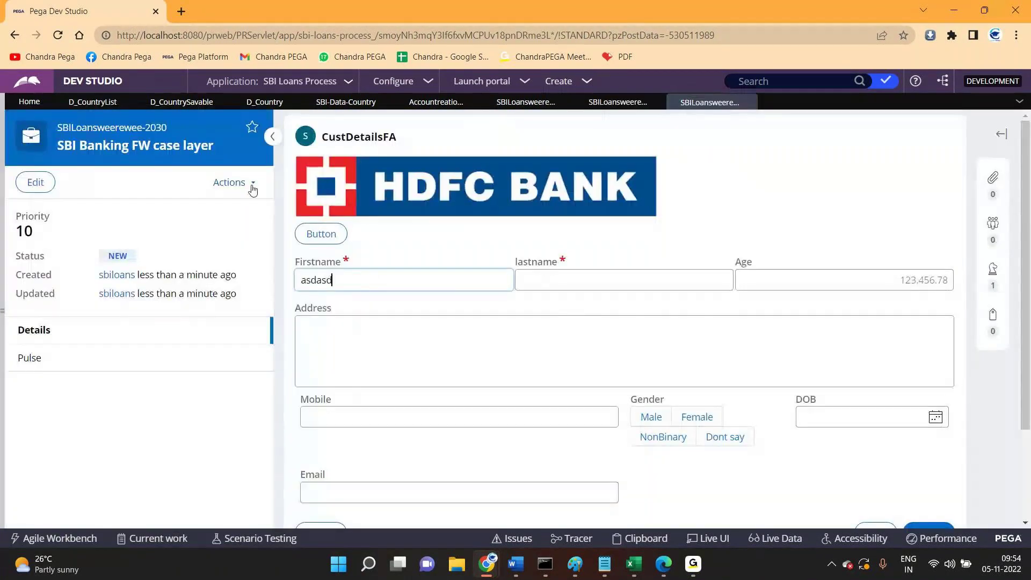
# Collapse the case summary, enter "asdasd" in the lastname field, and submit the CustDetailsFA form
pyautogui.click(271, 137)
pyautogui.click(389, 331)
pyautogui.write('asd')
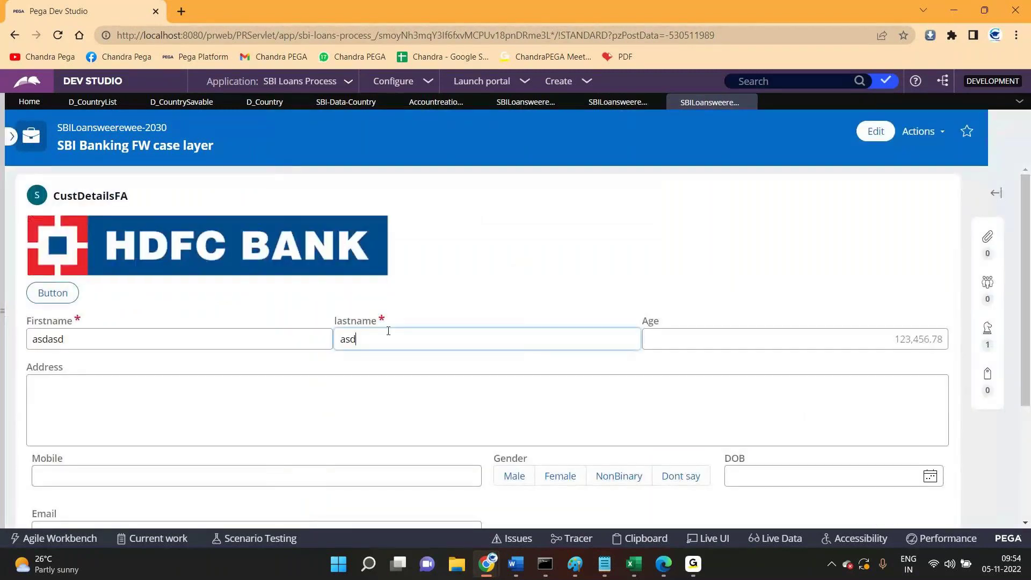
pyautogui.write('asd')
pyautogui.scroll(-3, 613, 325)
pyautogui.click(920, 438)
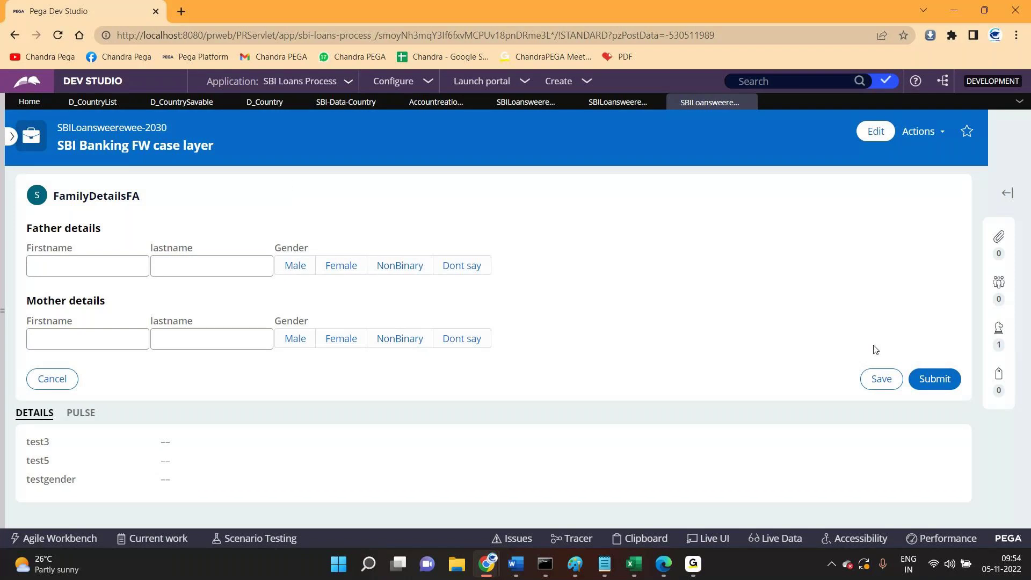
# Revisit the D_CountryList scope, examine the new case's Thread data pages in a widened Clipboard tree, and close the Clipboard viewer
pyautogui.click(92, 102)
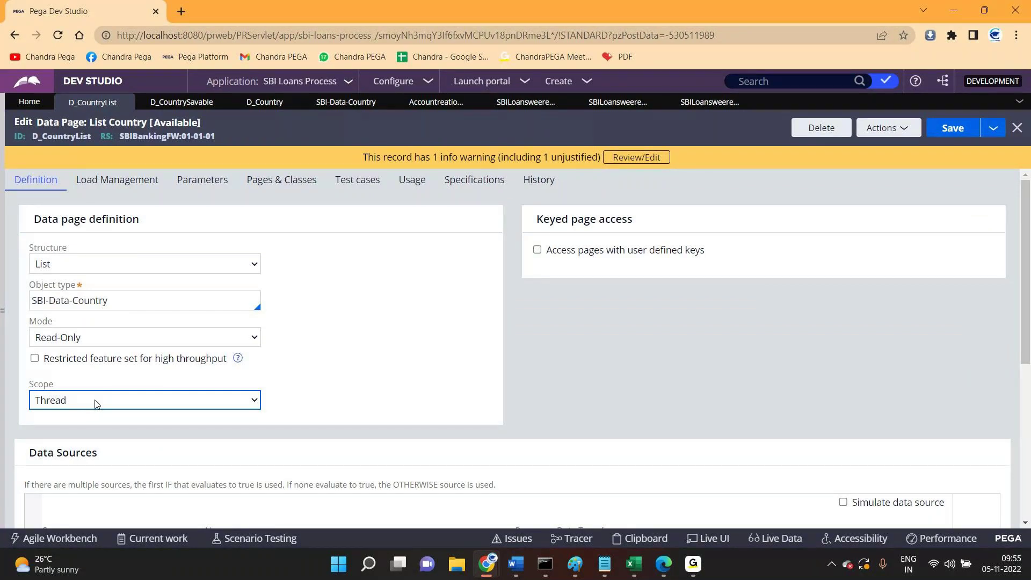
pyautogui.click(710, 102)
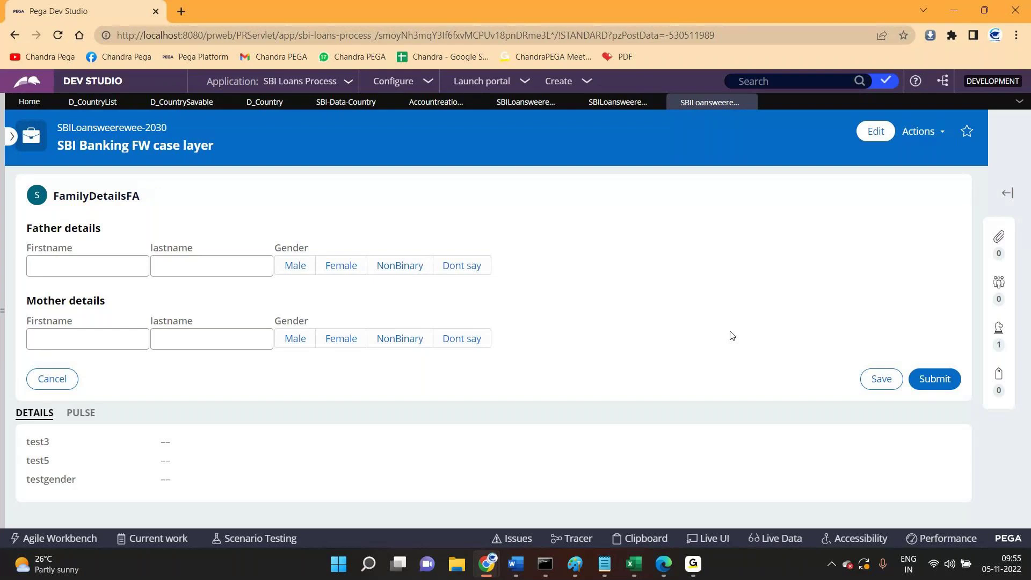
pyautogui.click(636, 540)
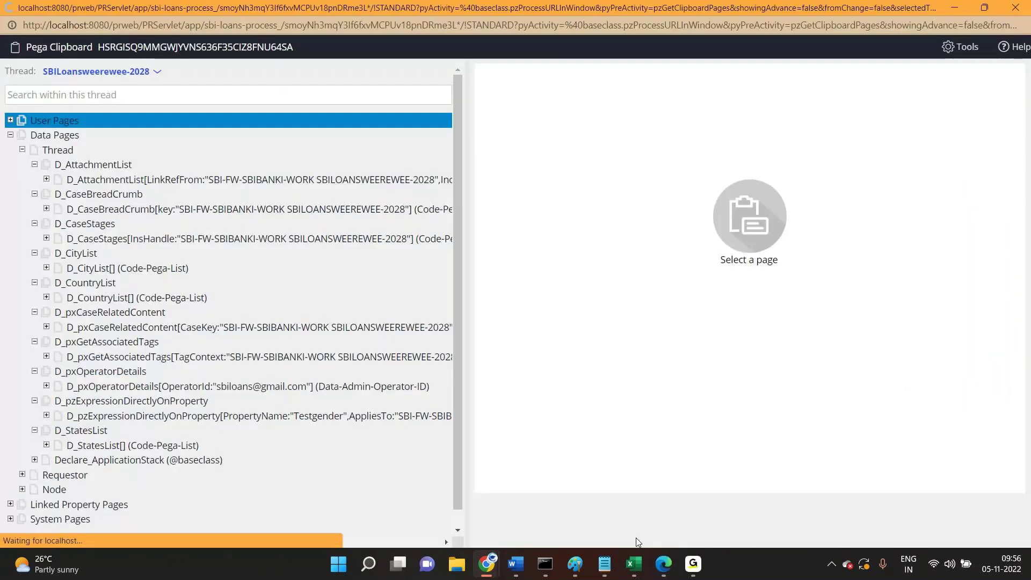
pyautogui.click(22, 151)
pyautogui.moveTo(238, 152); pyautogui.dragTo(401, 158)
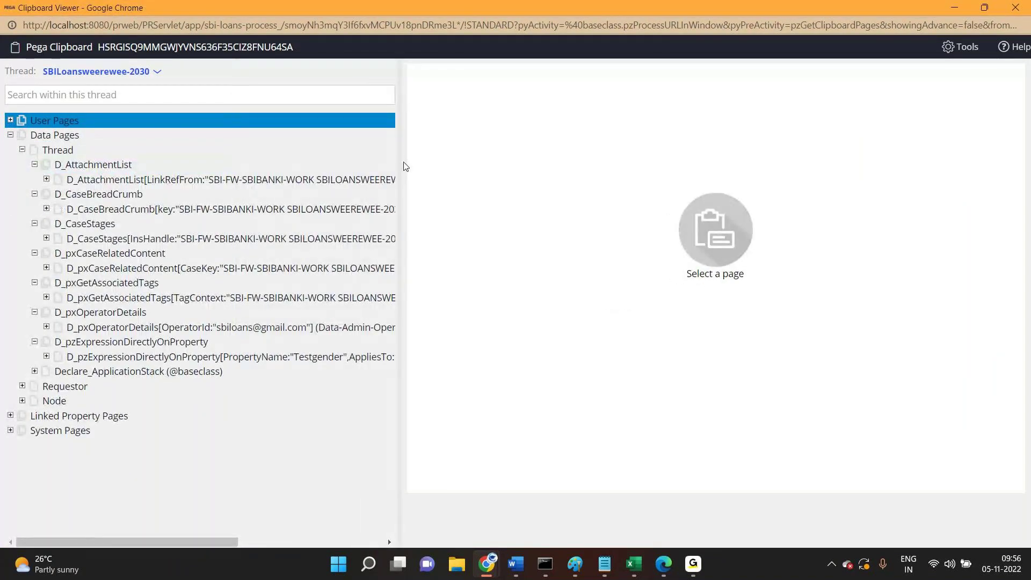
pyautogui.click(1014, 8)
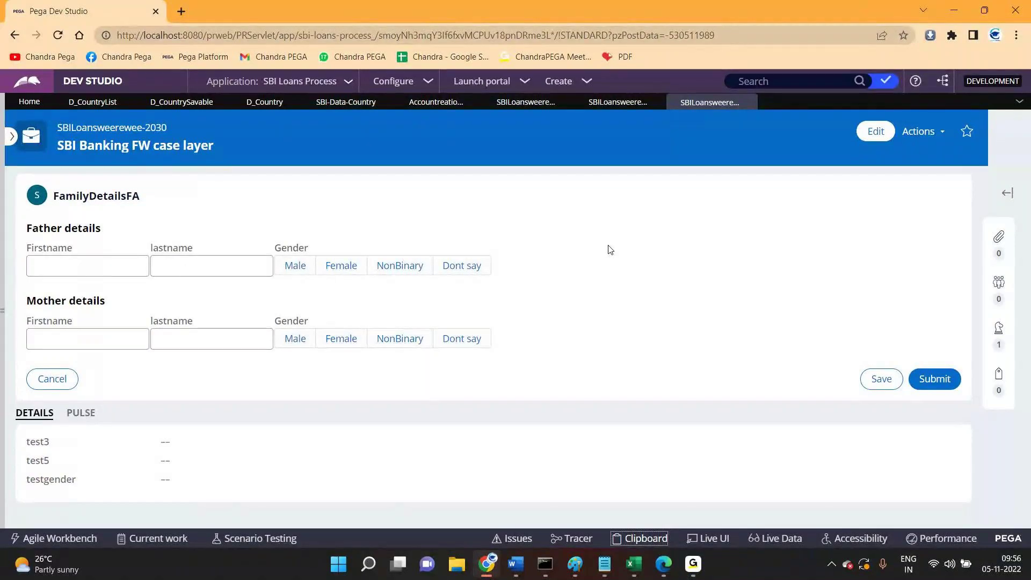
# Submit the FamilyDetailsFA form without entries and refer back to the D_CountryList data page before returning to the case
pyautogui.click(934, 378)
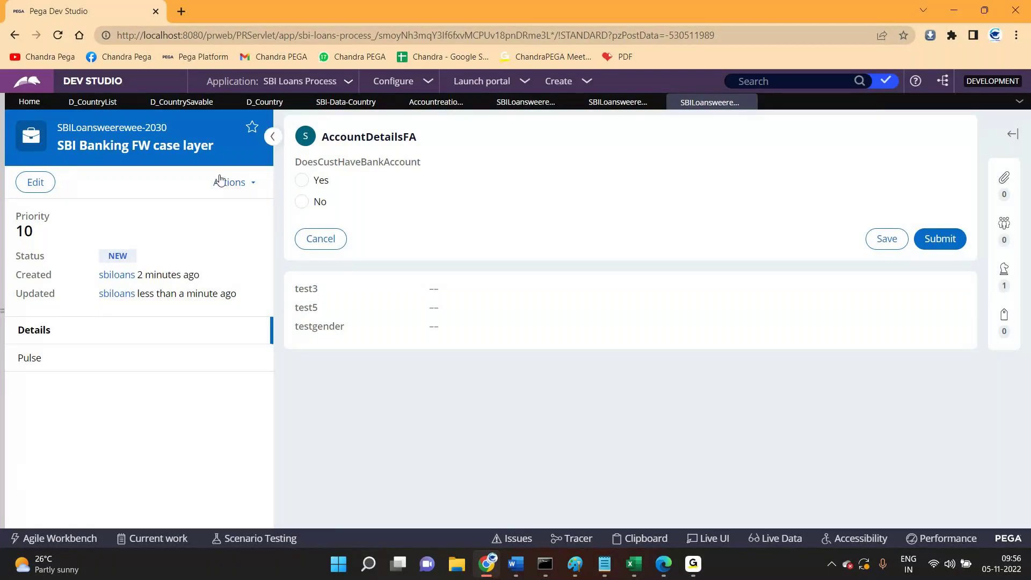
pyautogui.click(94, 102)
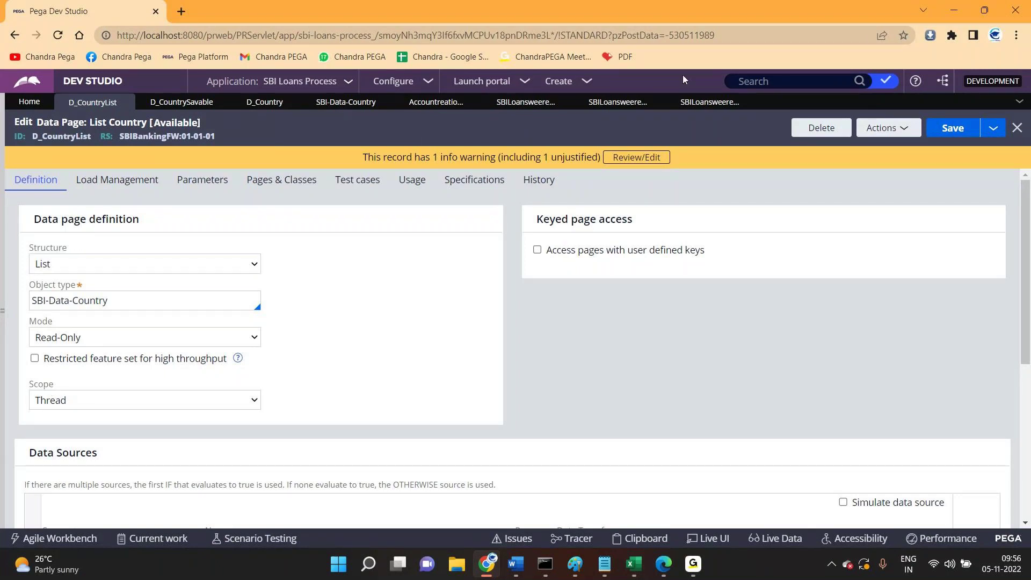
pyautogui.click(703, 101)
# Collapse the case summary and answer Yes to DoesCustHaveBankAccount, comparing the fields shown for No
pyautogui.click(312, 183)
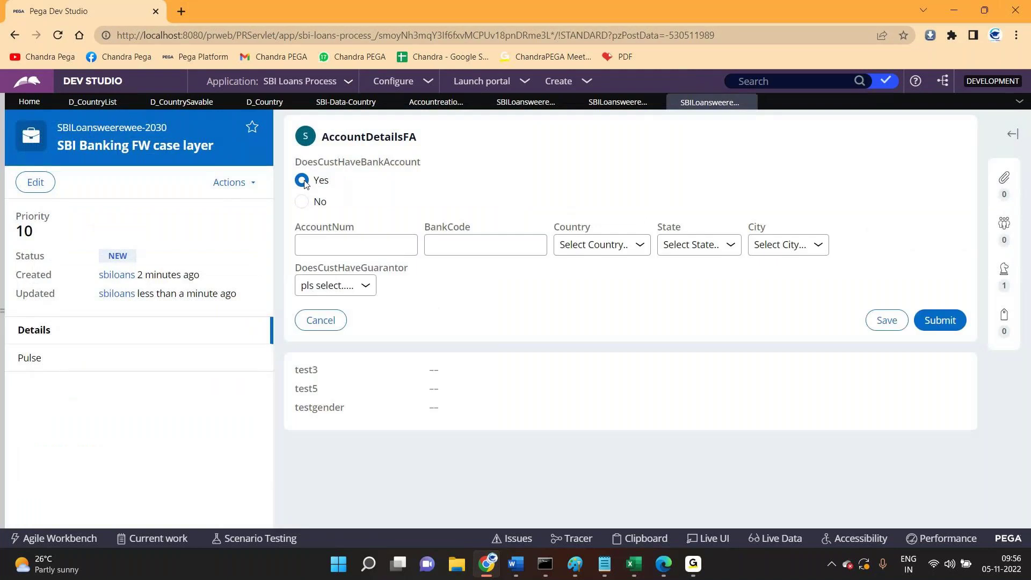
pyautogui.click(269, 136)
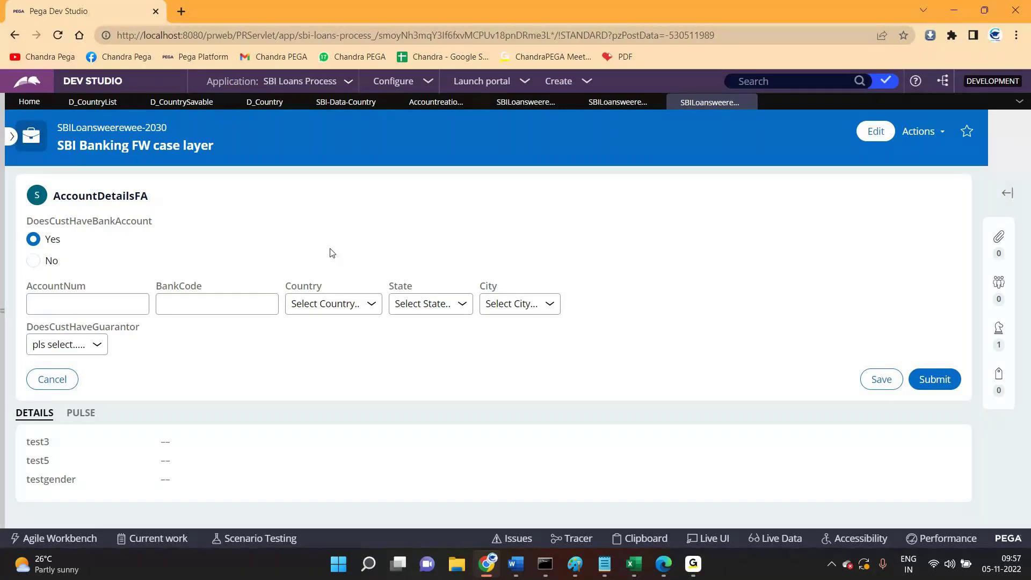
pyautogui.click(33, 260)
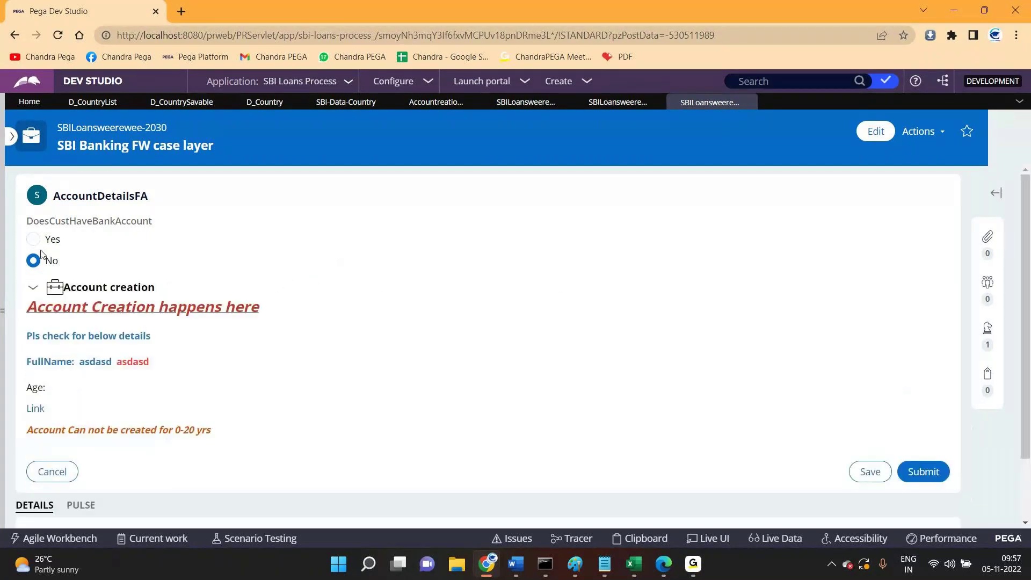
pyautogui.click(33, 240)
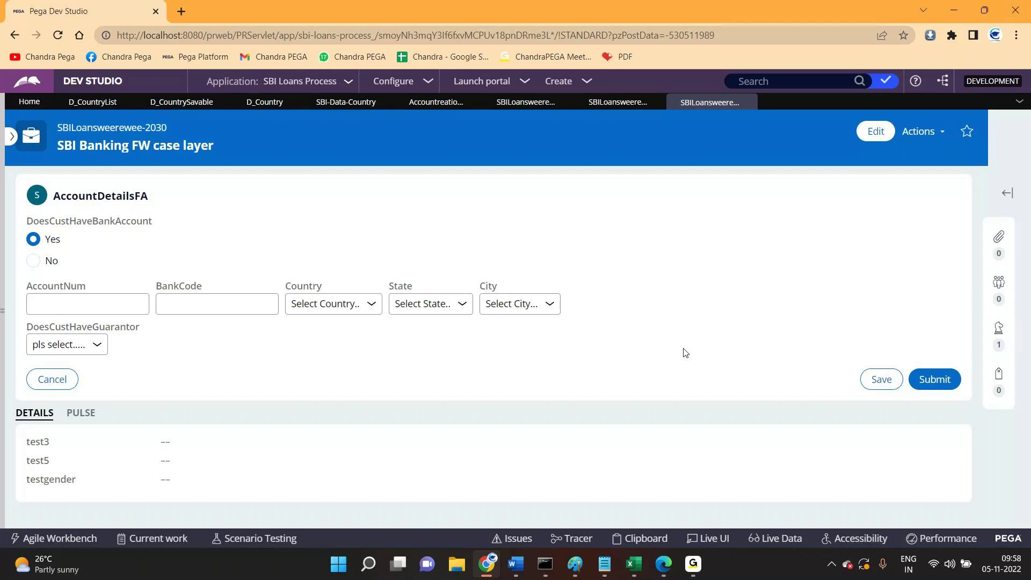
# Create a new LoansProcess case, enter "erwer" as Firstname and "werwer" as lastname, and submit the CustDetailsFA form
pyautogui.click(558, 81)
pyautogui.moveTo(568, 97)
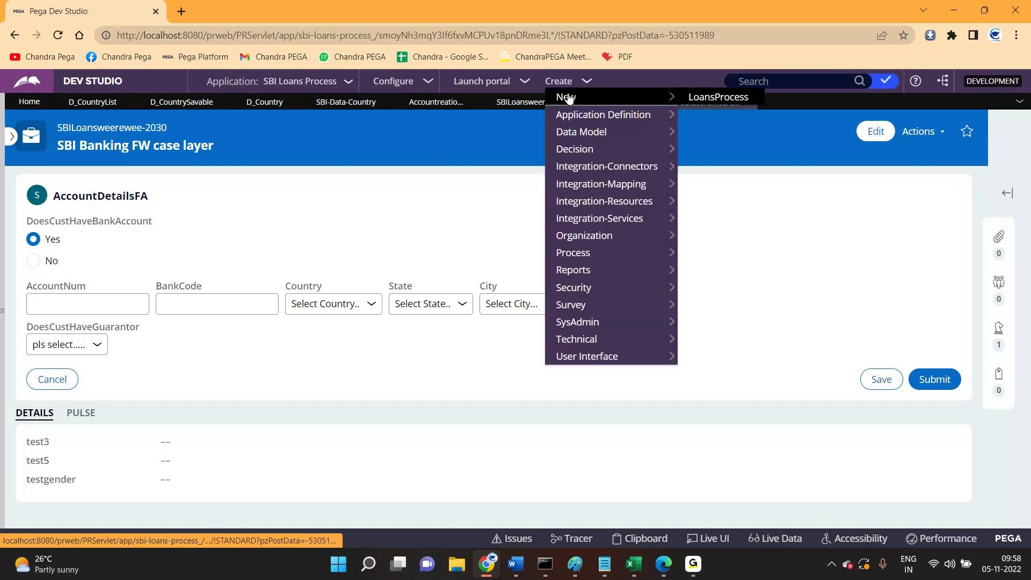
pyautogui.click(722, 97)
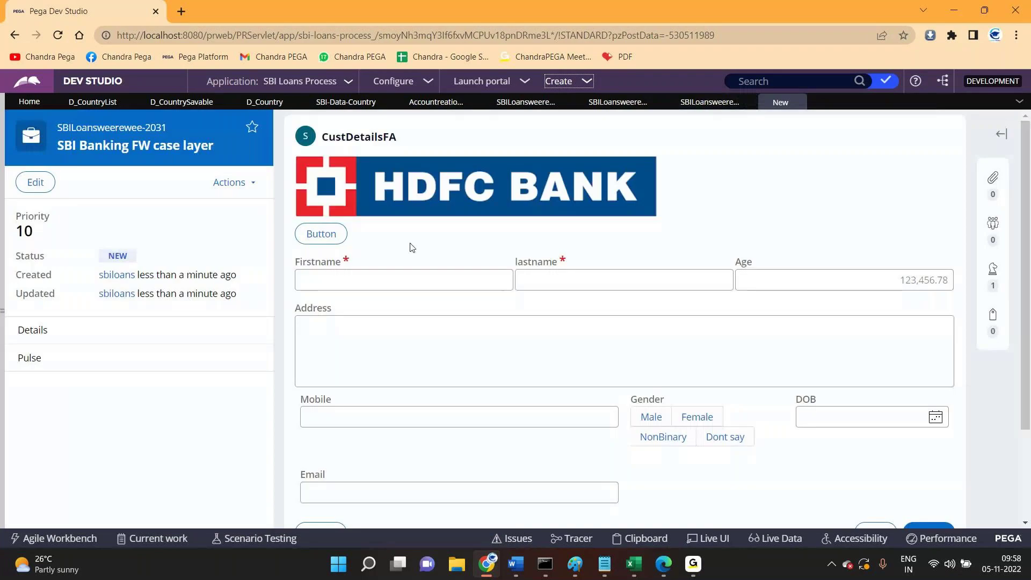
pyautogui.write('erwer')
pyautogui.click(575, 275)
pyautogui.write('werwe')
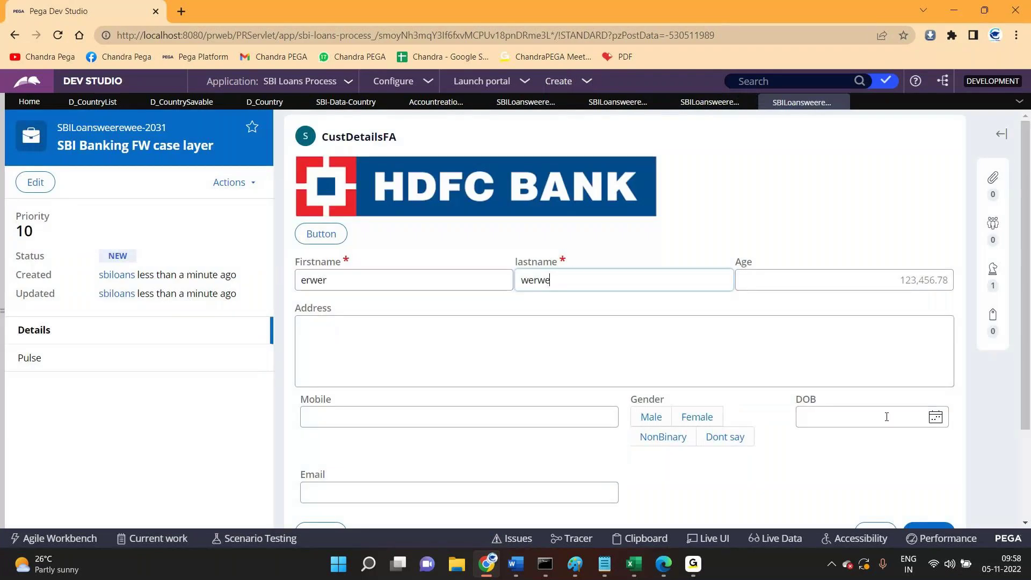
pyautogui.write('r')
pyautogui.scroll(-1, 921, 496)
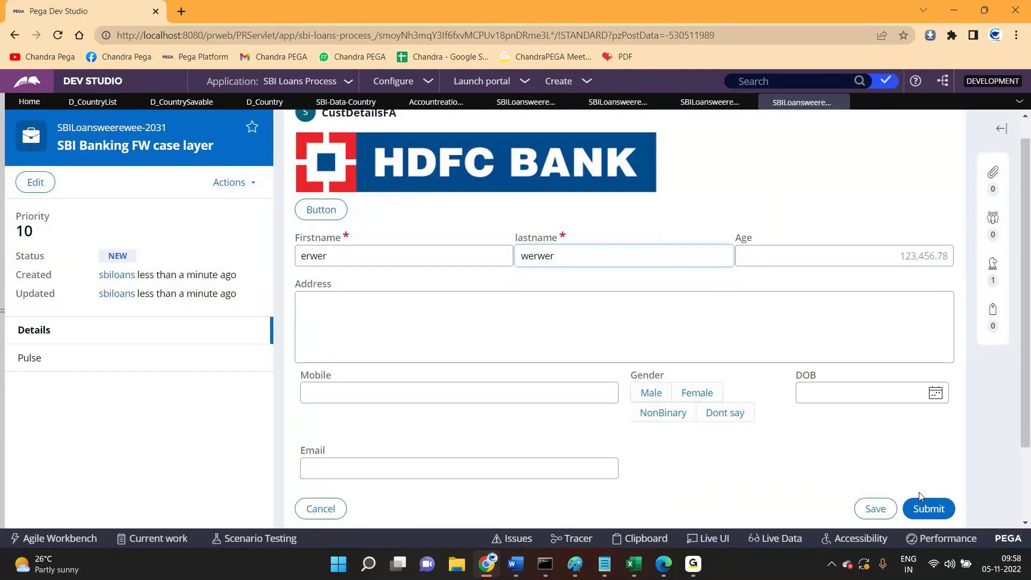
pyautogui.click(924, 506)
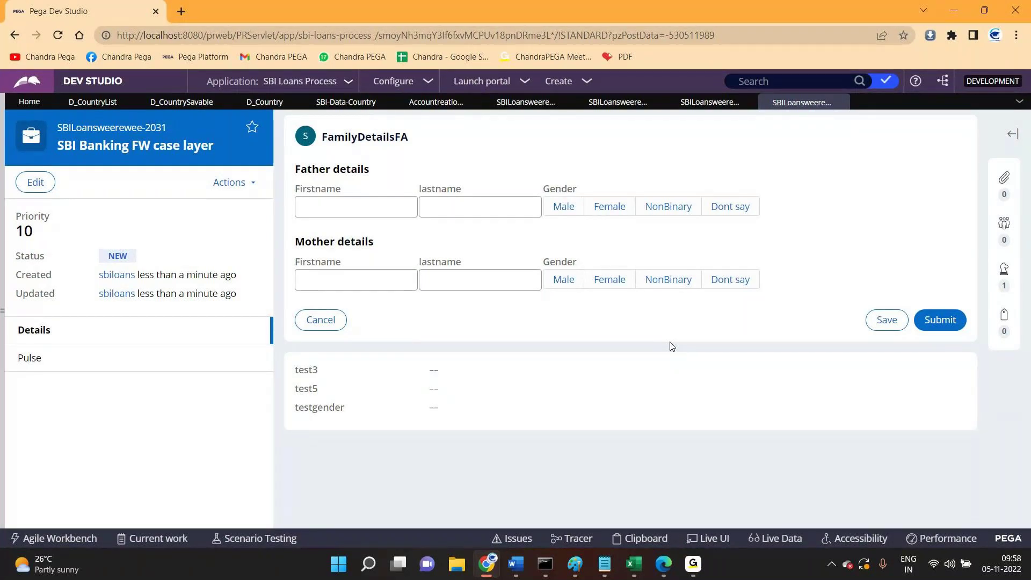
# Set the scope of the D_CountryList data page to Requestor and save the rule
pyautogui.click(92, 102)
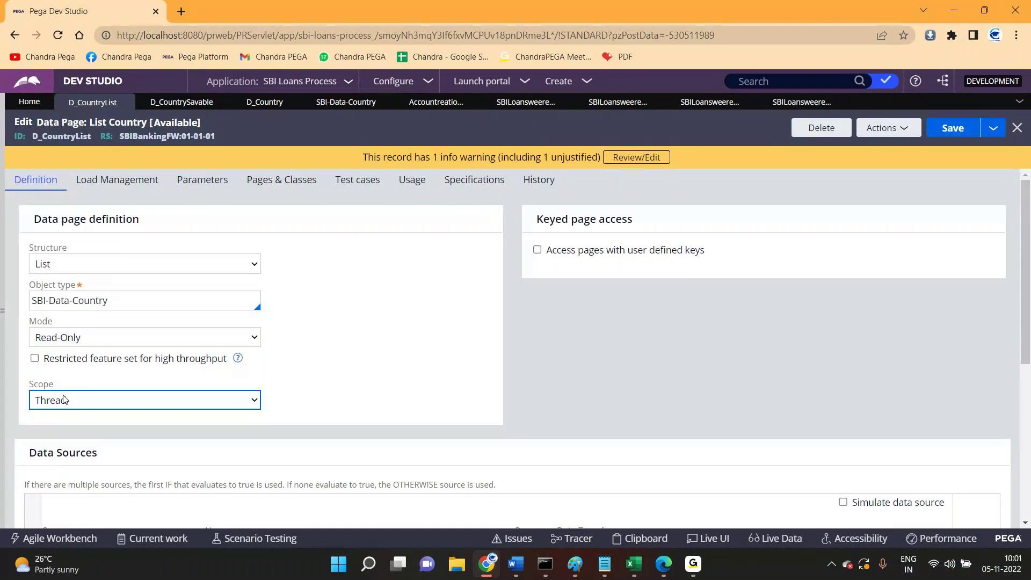
pyautogui.click(108, 404)
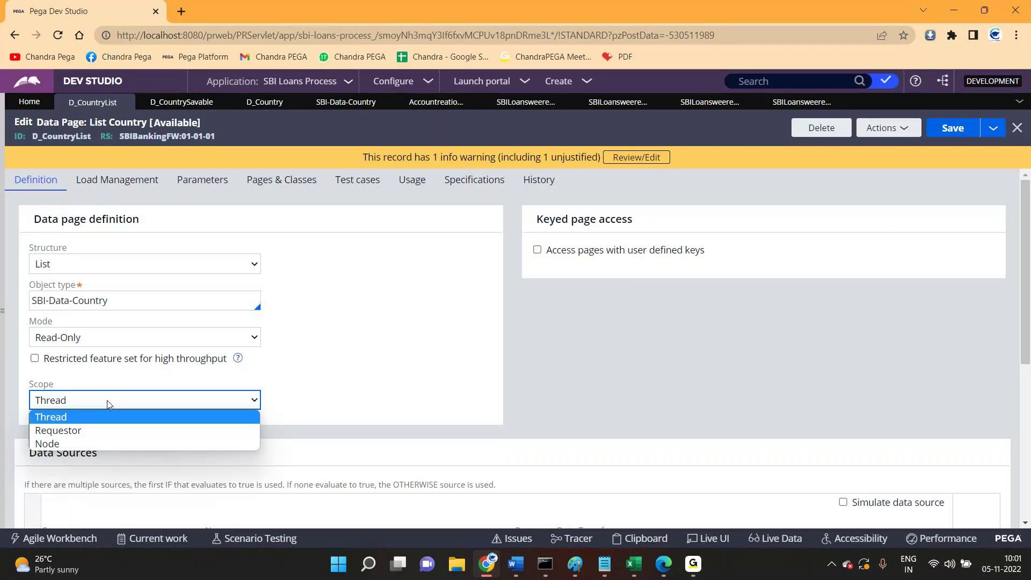
pyautogui.click(69, 432)
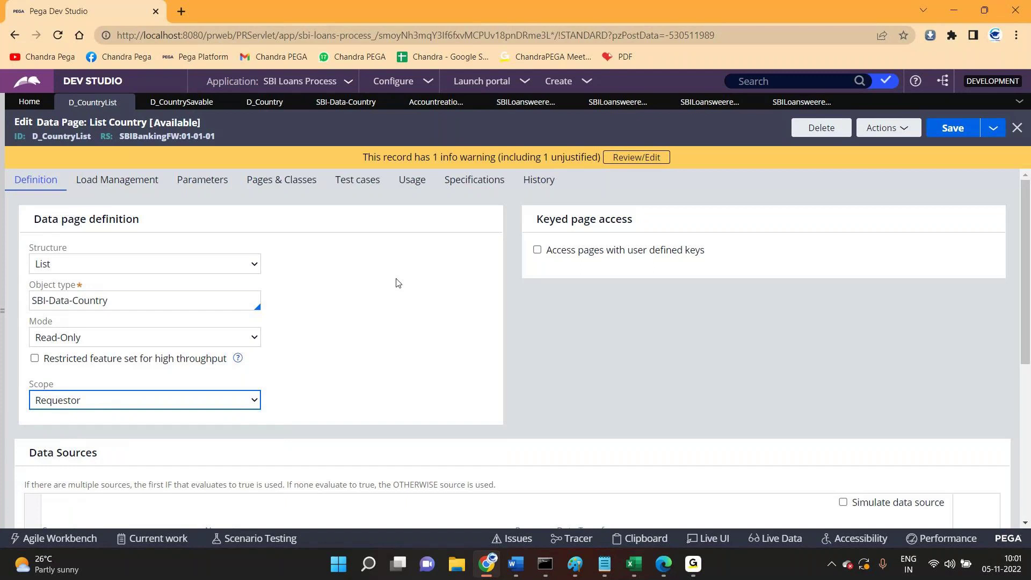
pyautogui.click(959, 134)
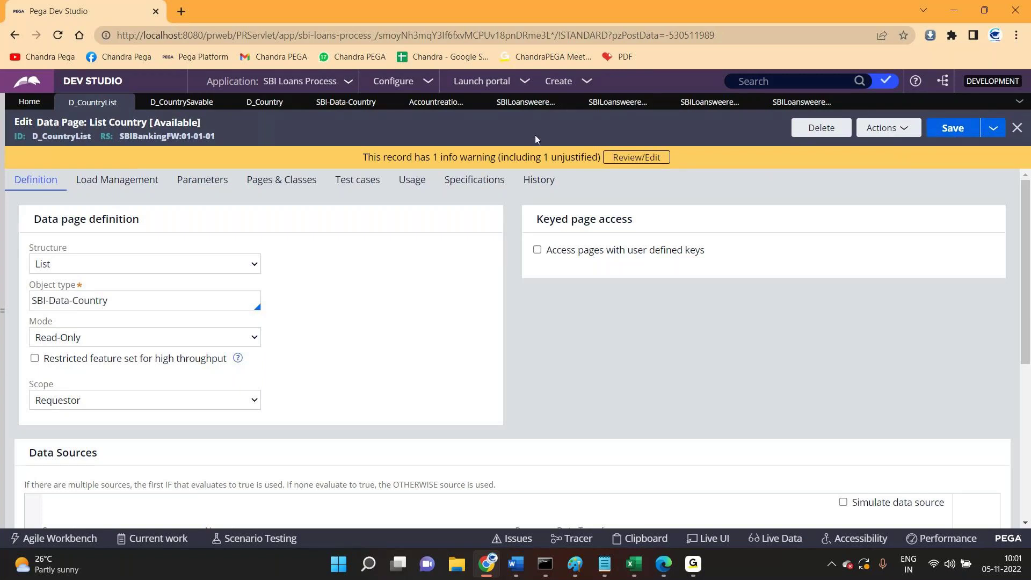
# Create another LoansProcess case, enter "fgdfg" as Firstname and "dfgdfg" as lastname, and submit the CustDetailsFA form
pyautogui.click(564, 83)
pyautogui.moveTo(596, 96)
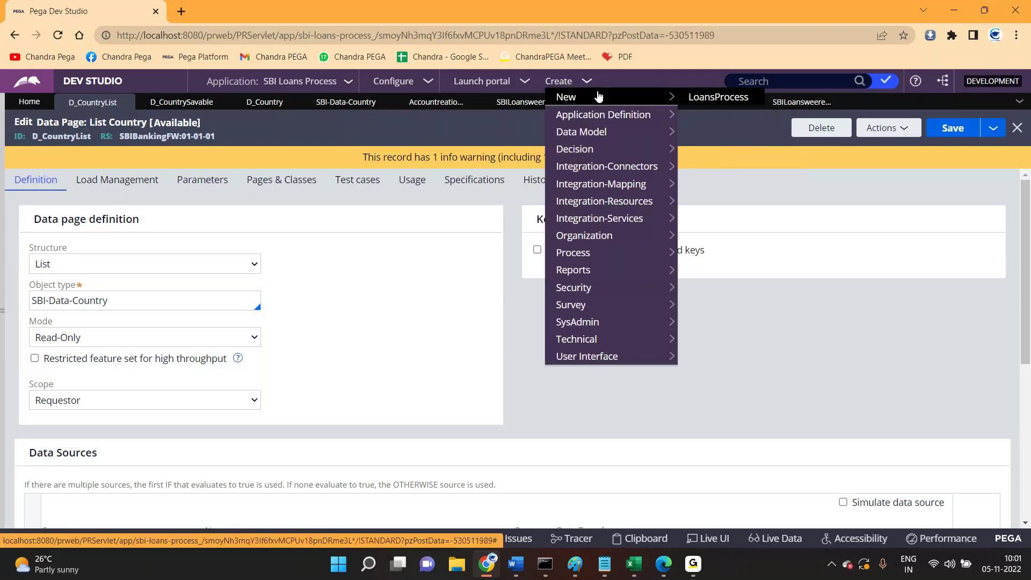
pyautogui.click(718, 97)
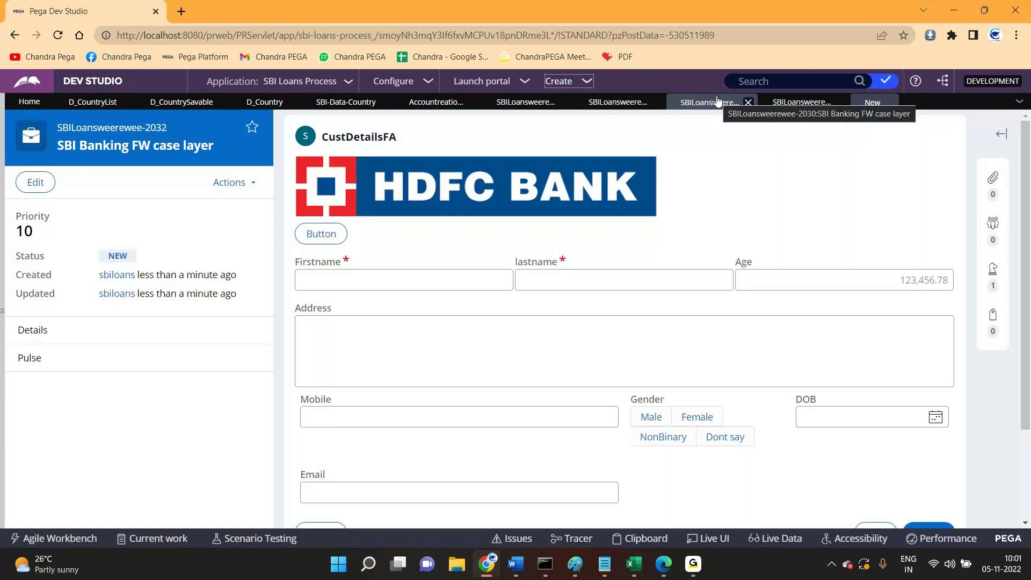
pyautogui.click(368, 277)
pyautogui.write('fgdfg')
pyautogui.click(579, 276)
pyautogui.write('dfgdfg')
pyautogui.scroll(-1, 895, 419)
pyautogui.scroll(-3, 923, 455)
pyautogui.click(922, 462)
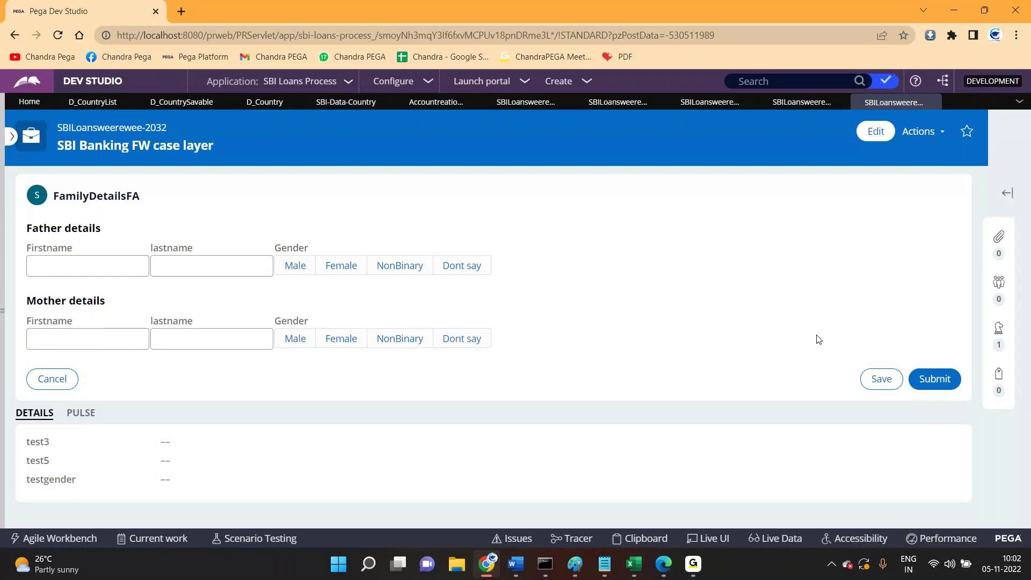
# Open the new case's Clipboard with only Data Pages expanded, and refer back to the D_CountryList scope
pyautogui.click(638, 545)
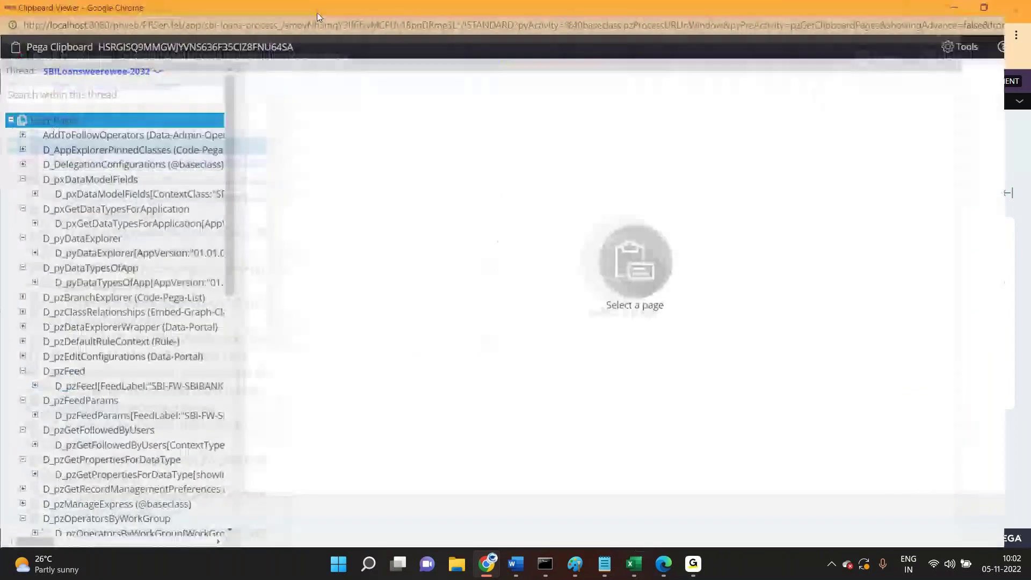
pyautogui.click(10, 122)
pyautogui.click(11, 136)
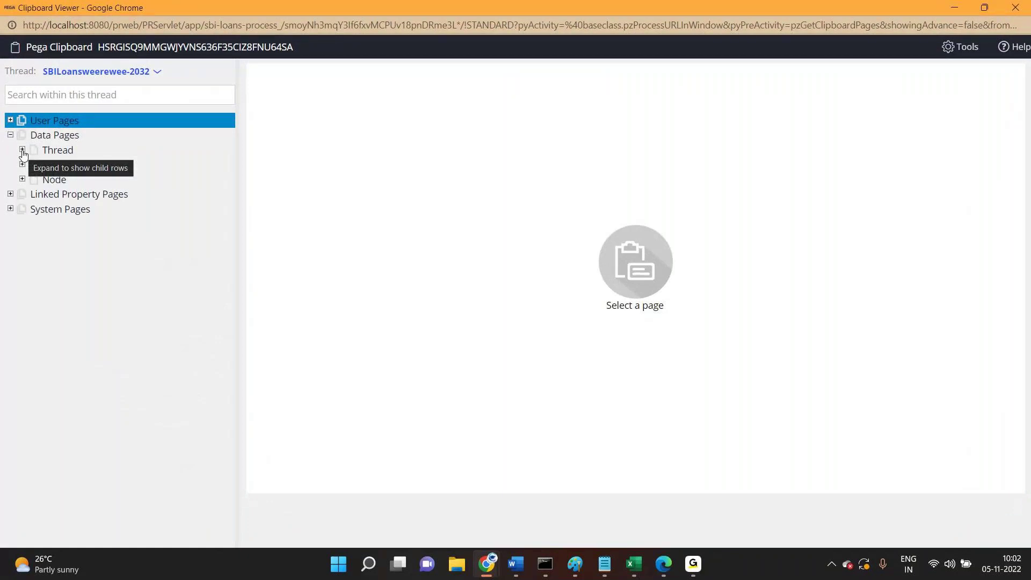
pyautogui.click(958, 8)
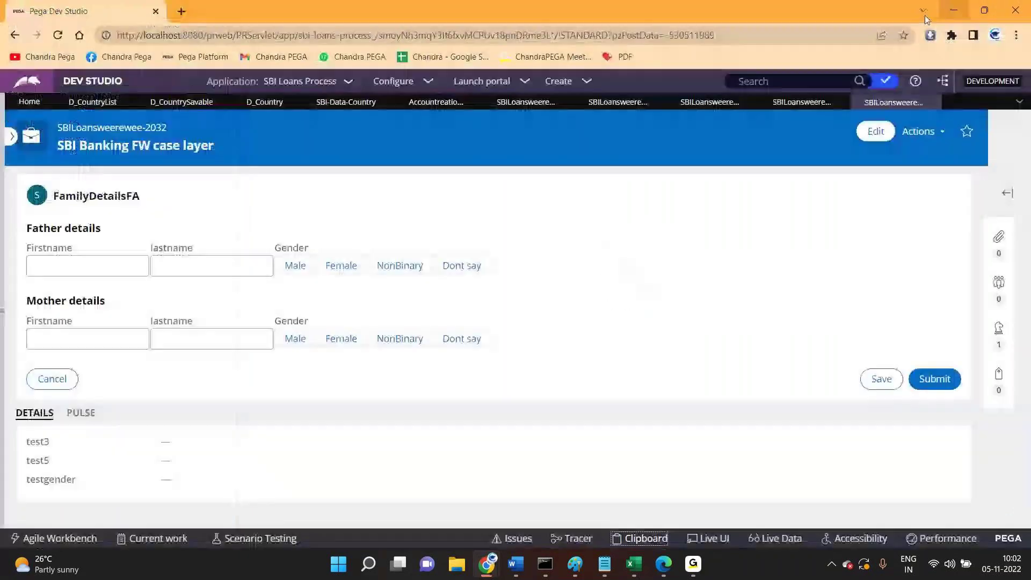
pyautogui.click(92, 102)
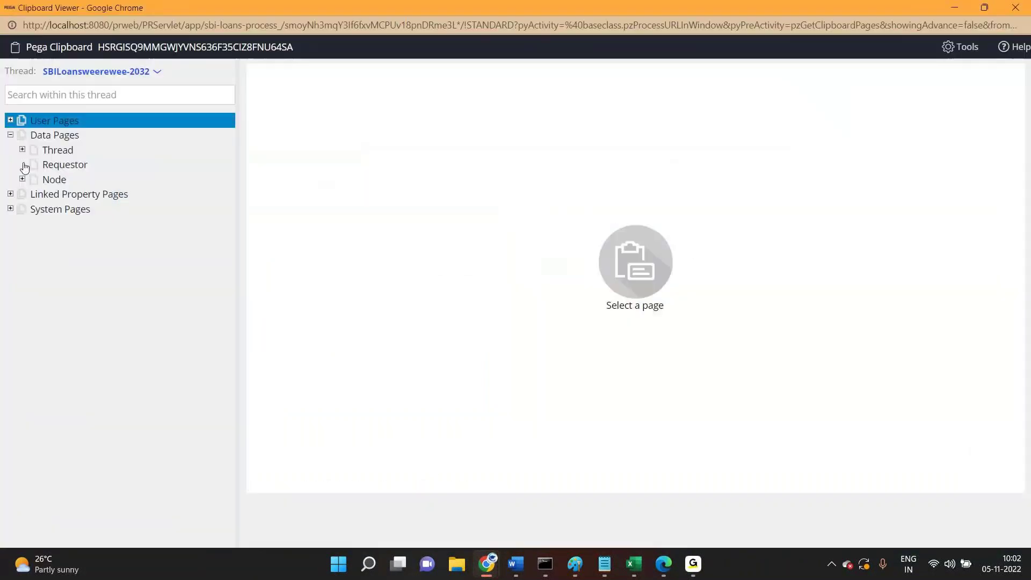
# Expand the Requestor data pages in a widened Clipboard tree and look through them for D_CountryList
pyautogui.click(22, 164)
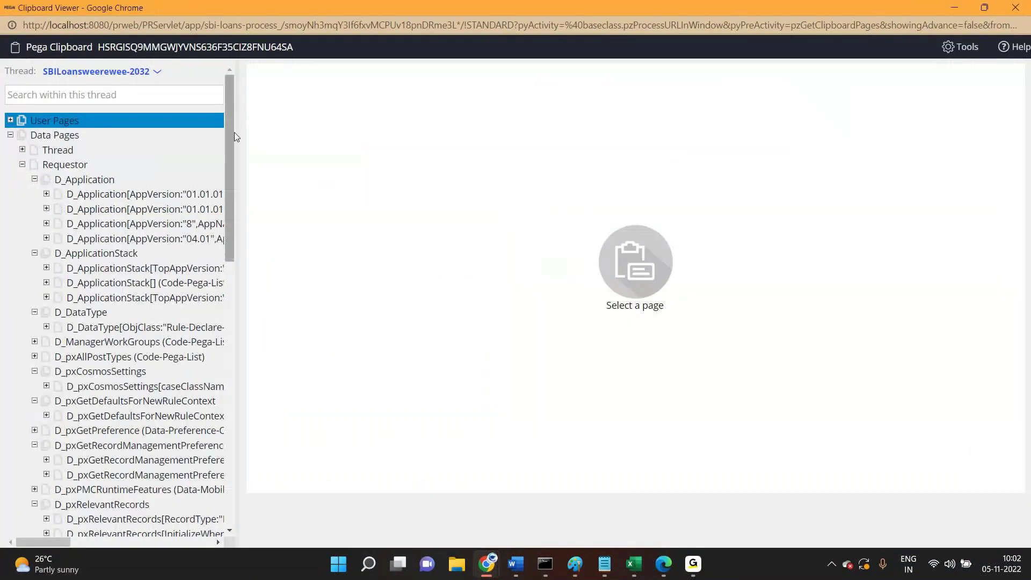
pyautogui.moveTo(237, 131); pyautogui.dragTo(449, 131)
pyautogui.scroll(-4, 107, 107)
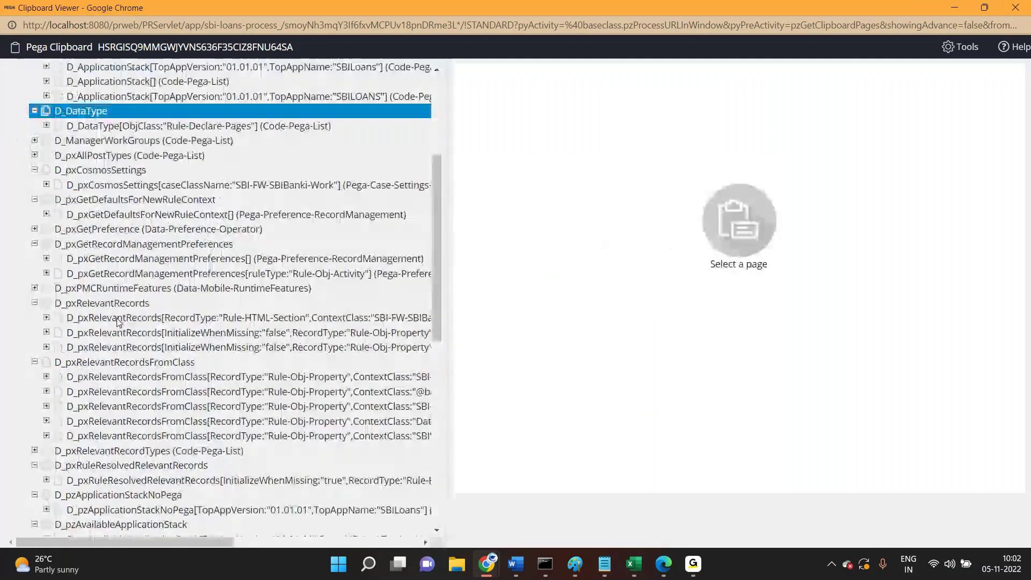
pyautogui.click(118, 318)
pyautogui.scroll(-5, 118, 319)
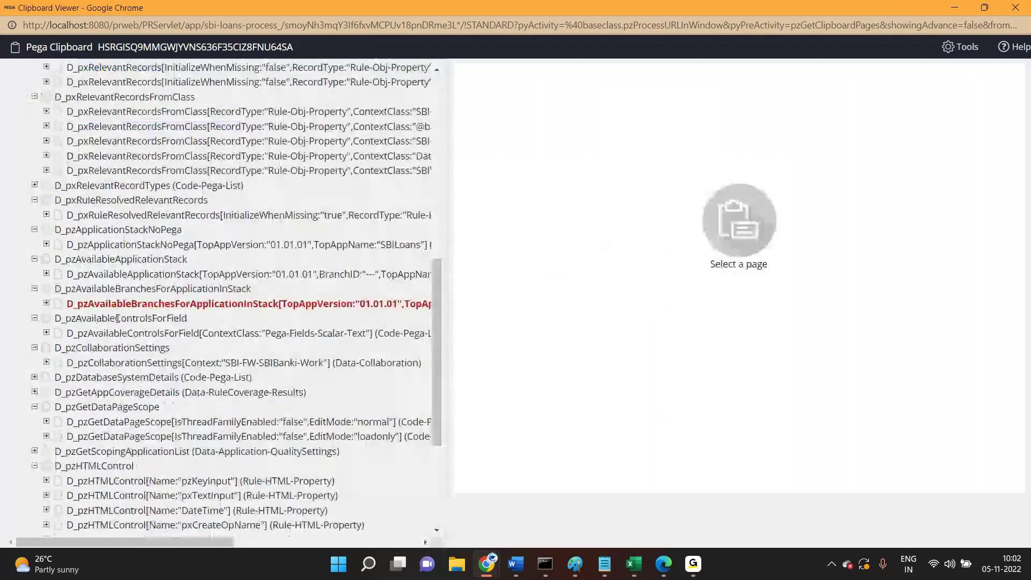
pyautogui.scroll(-3, 118, 319)
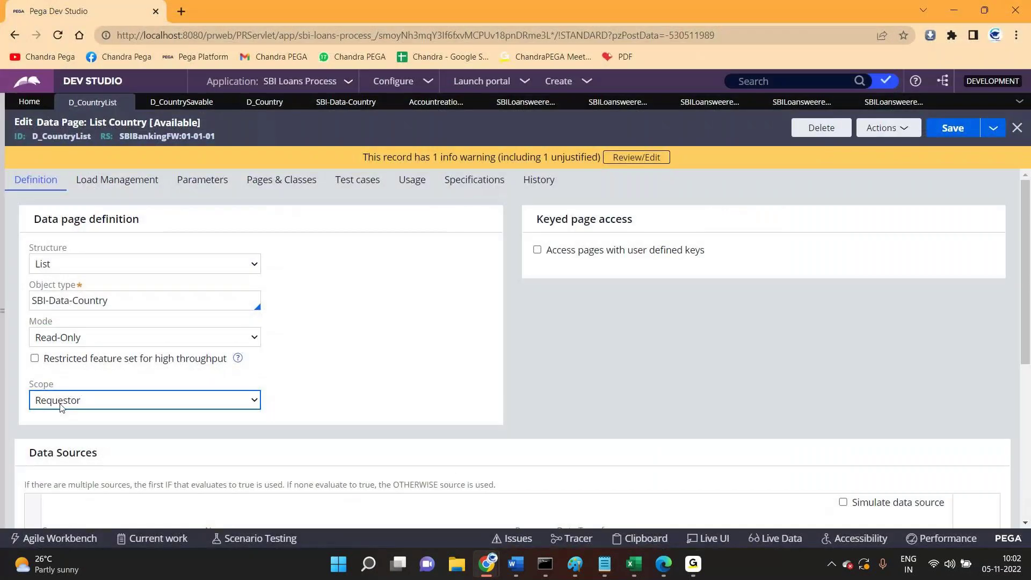
# Check the ID of the D_CountryList data page and examine the Thread and Requestor data pages in the Clipboard
pyautogui.doubleClick(69, 137)
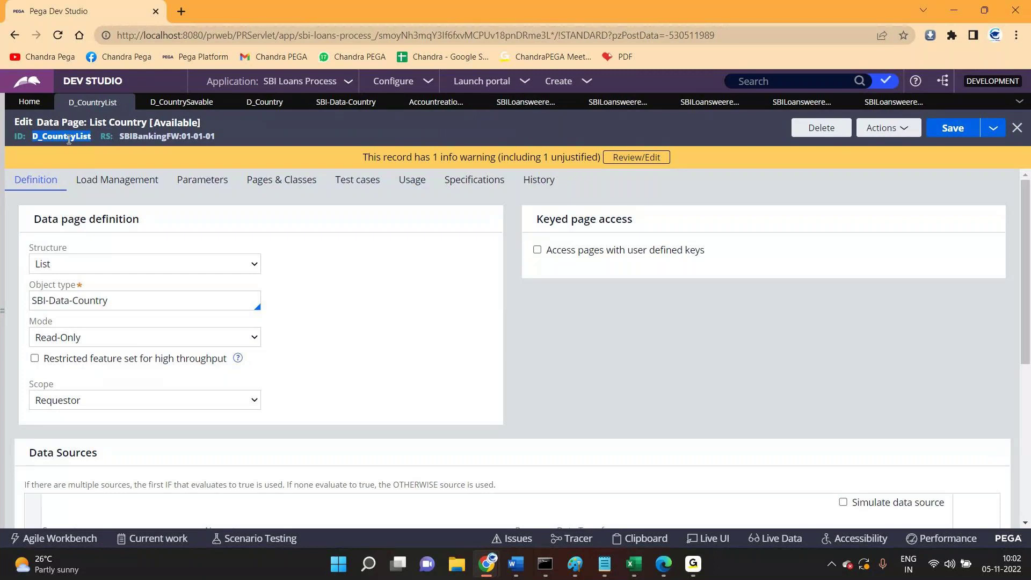
pyautogui.hotkey('alt', 'Tab')
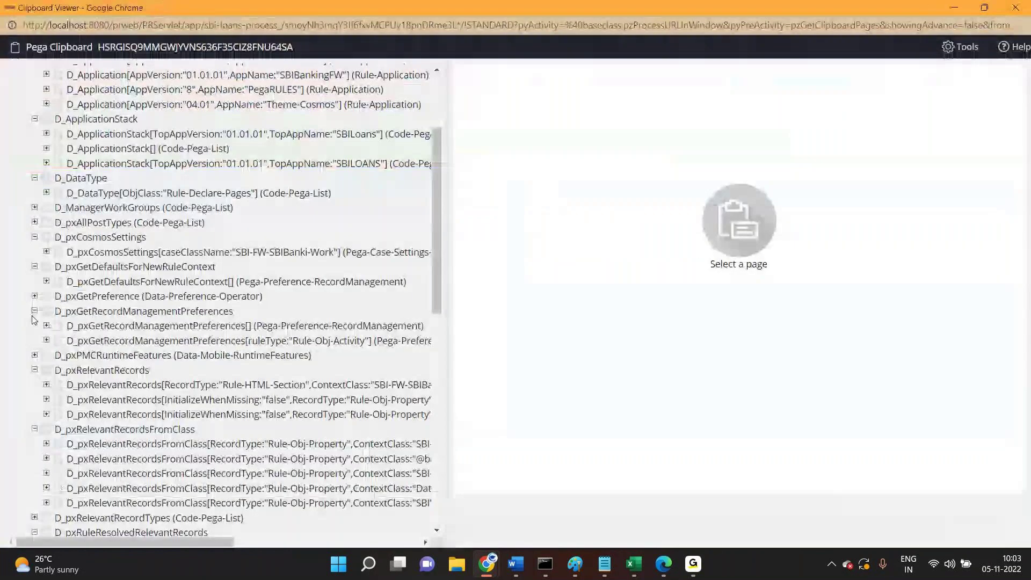
pyautogui.scroll(3, 74, 150)
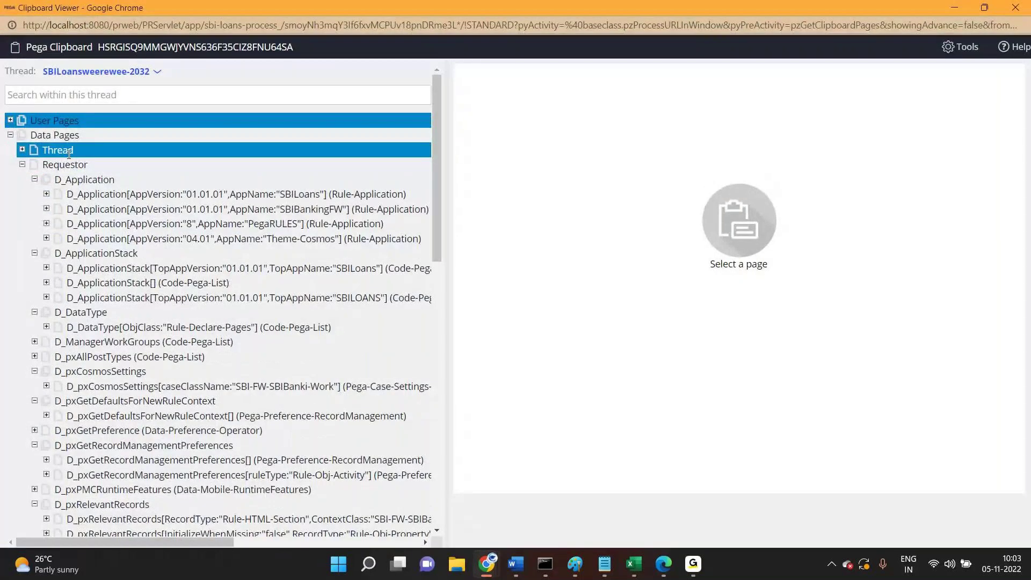
pyautogui.click(81, 166)
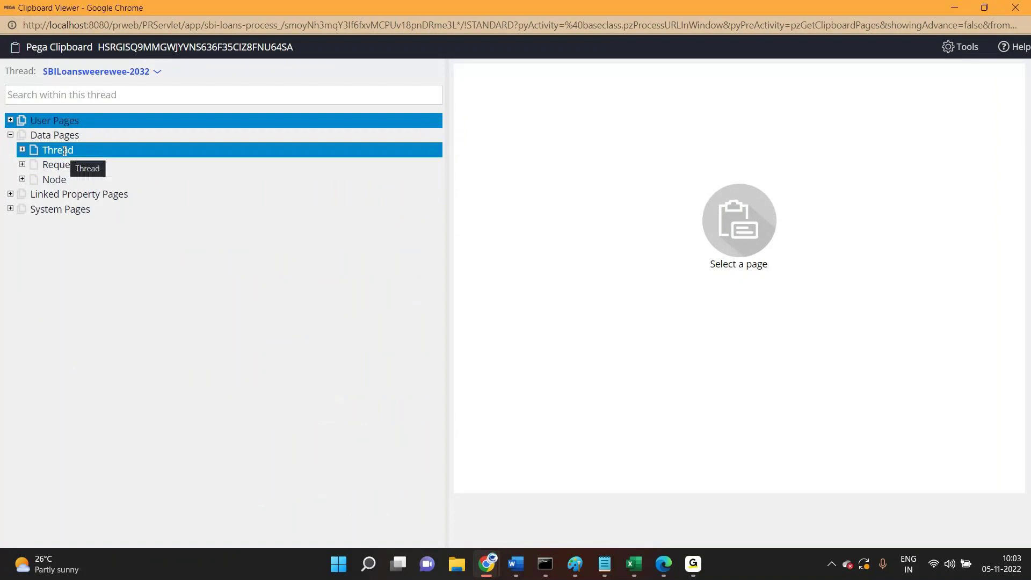
pyautogui.click(22, 152)
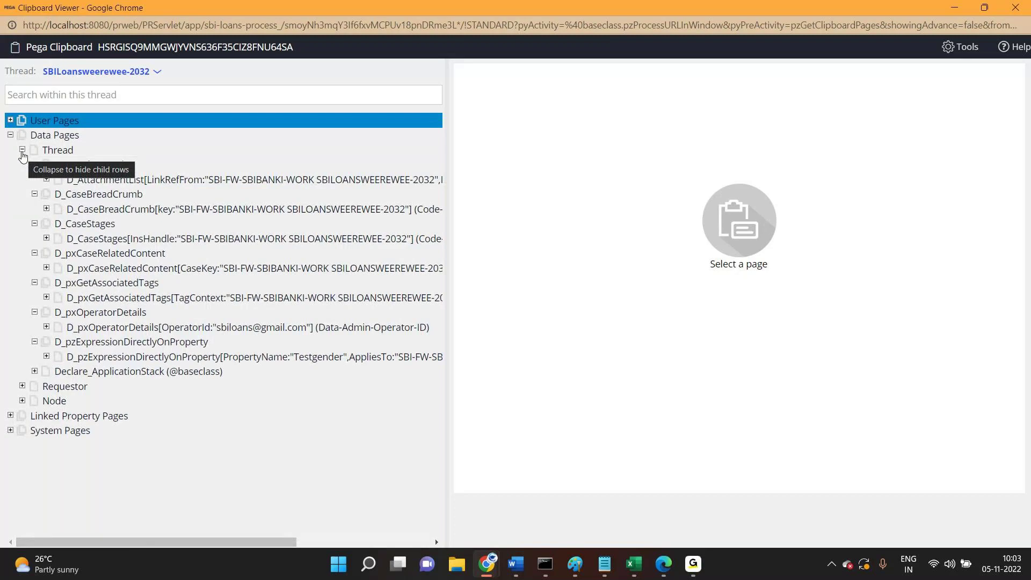
pyautogui.click(22, 151)
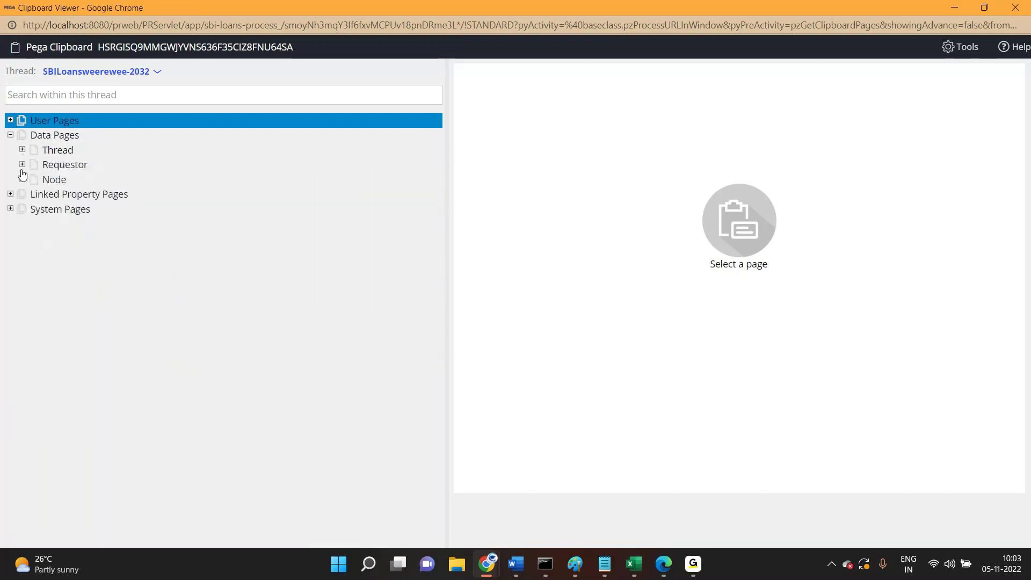
pyautogui.click(22, 165)
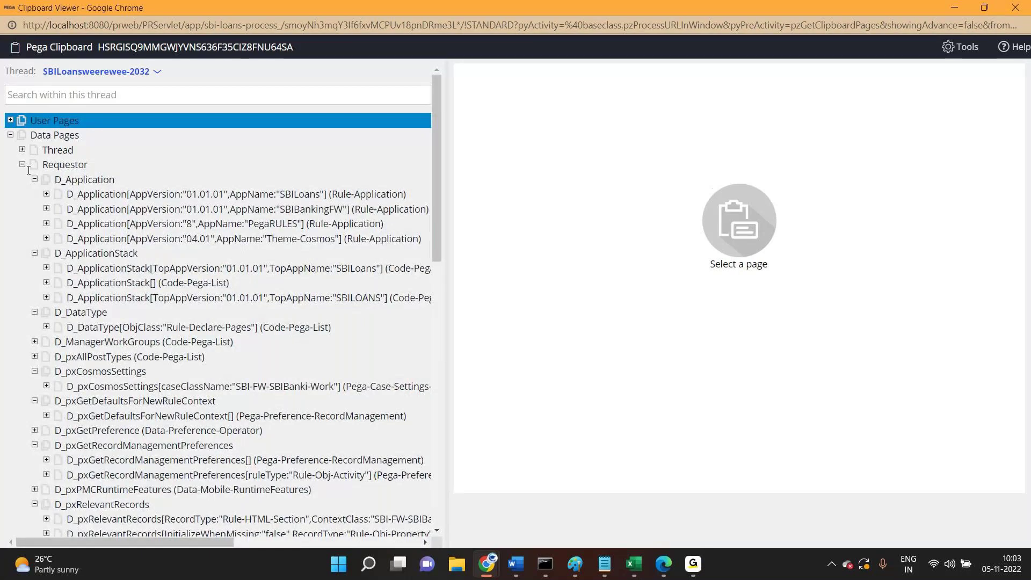
# Return to the new case, submit FamilyDetailsFA without entries, and answer Yes to DoesCustHaveBankAccount
pyautogui.hotkey('alt', 'Tab')
pyautogui.click(878, 107)
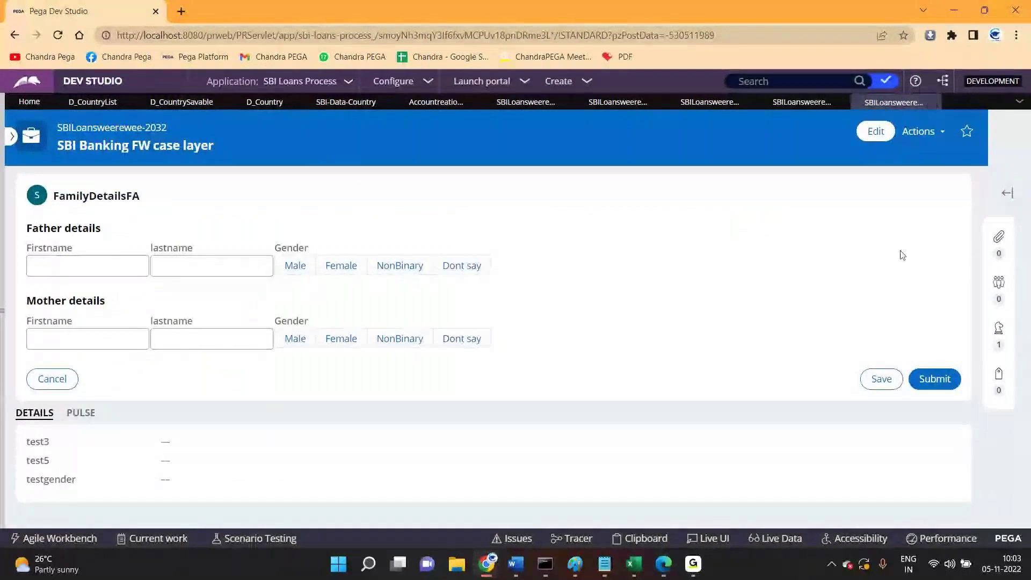
pyautogui.click(924, 379)
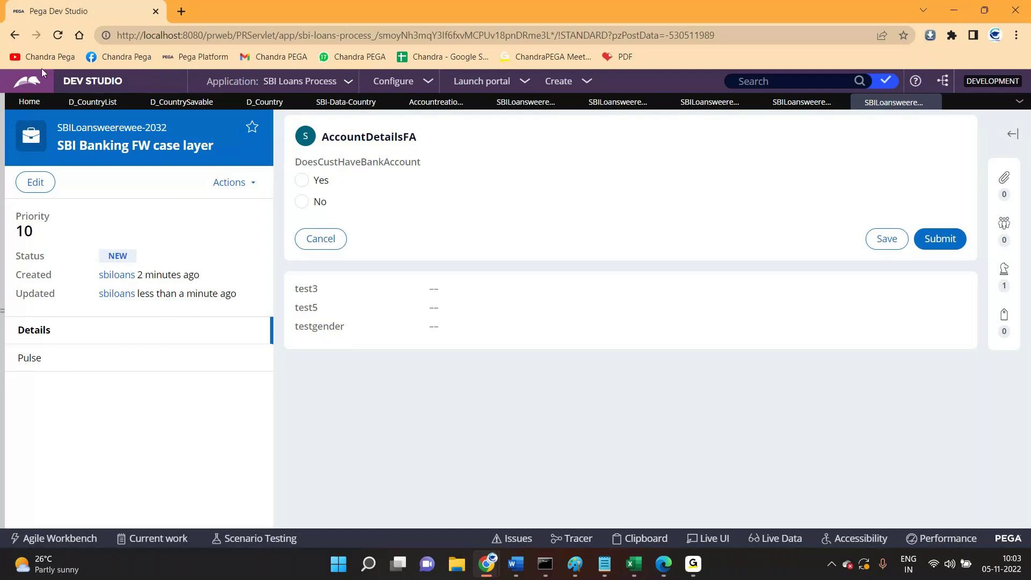
pyautogui.click(301, 179)
pyautogui.doubleClick(572, 228)
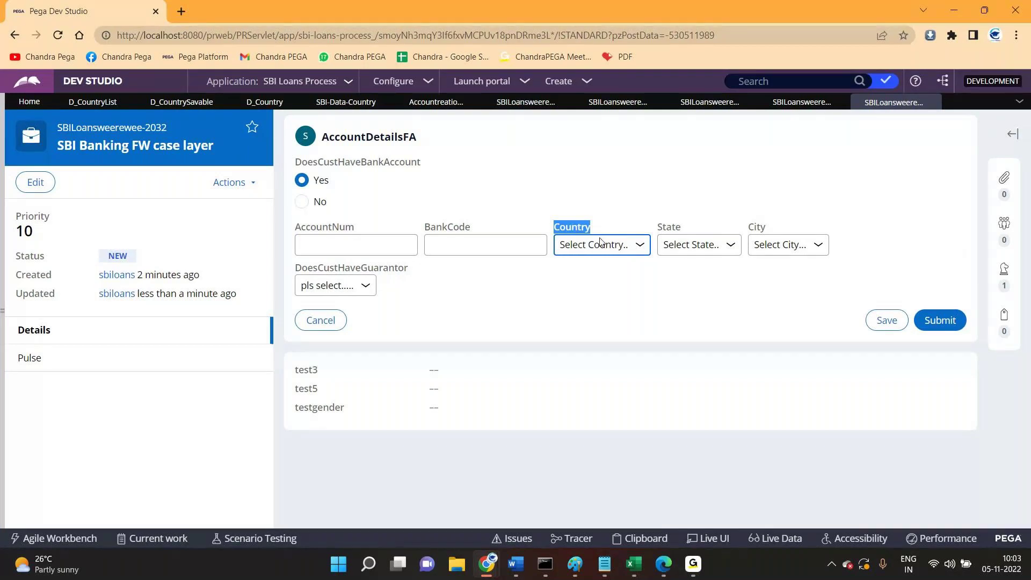
# Review the ID and scope of the D_CountryList data page
pyautogui.click(92, 101)
pyautogui.doubleClick(61, 136)
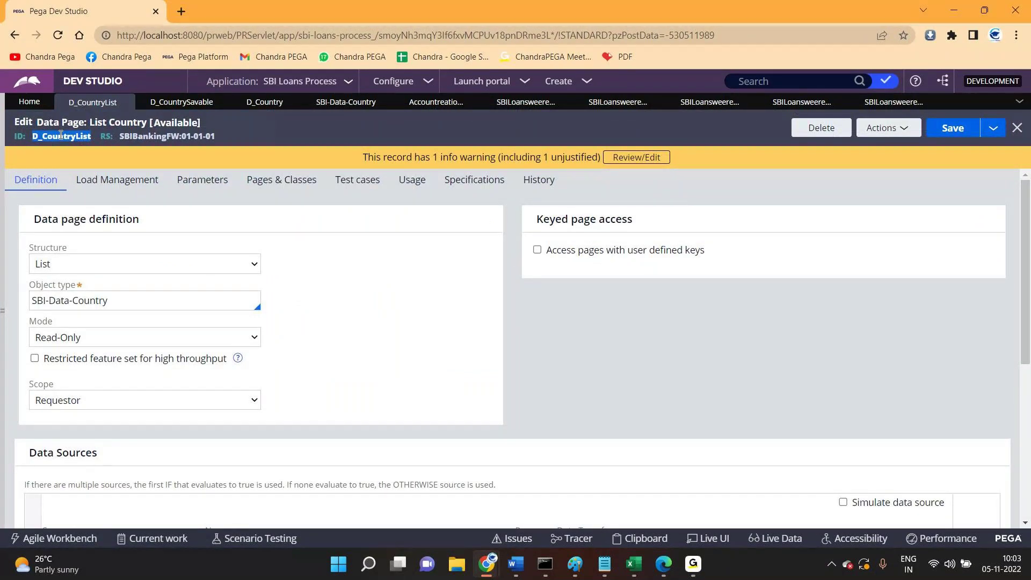
pyautogui.doubleClick(45, 387)
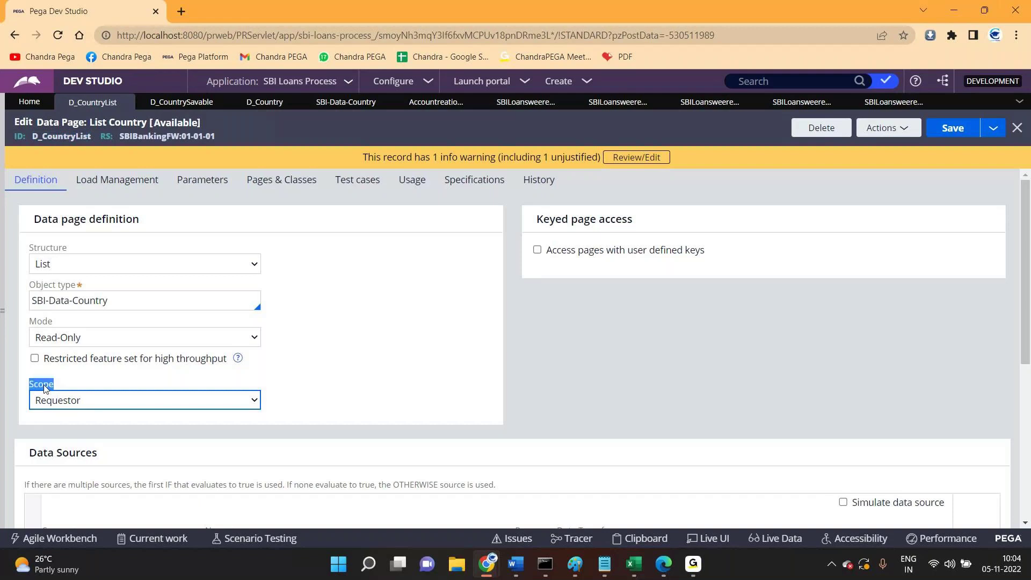
pyautogui.doubleClick(69, 136)
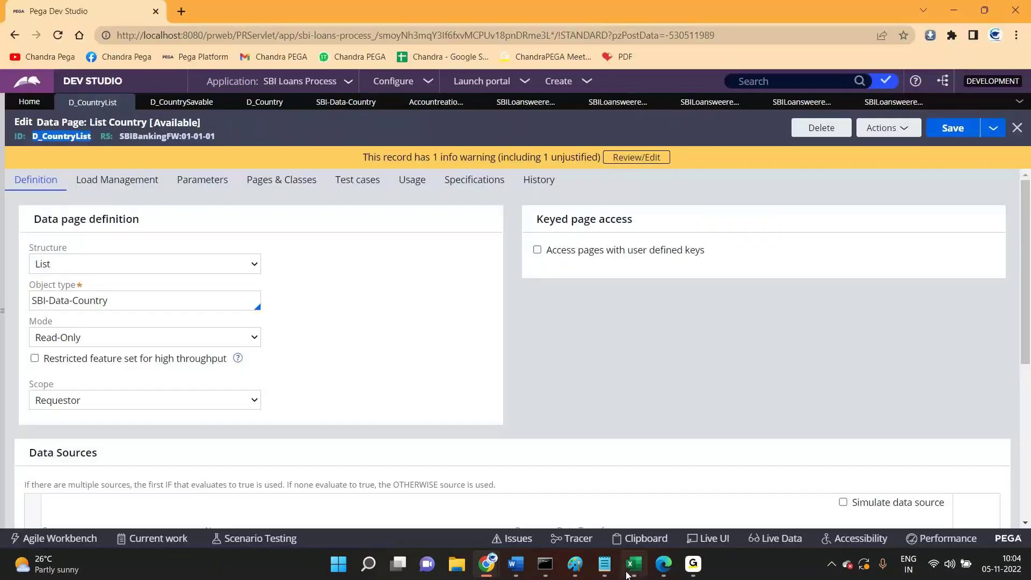
# Examine the Thread and Requestor data pages of the open case in a widened Clipboard tree, down to D_CountryList
pyautogui.moveTo(487, 564)
pyautogui.moveTo(542, 499)
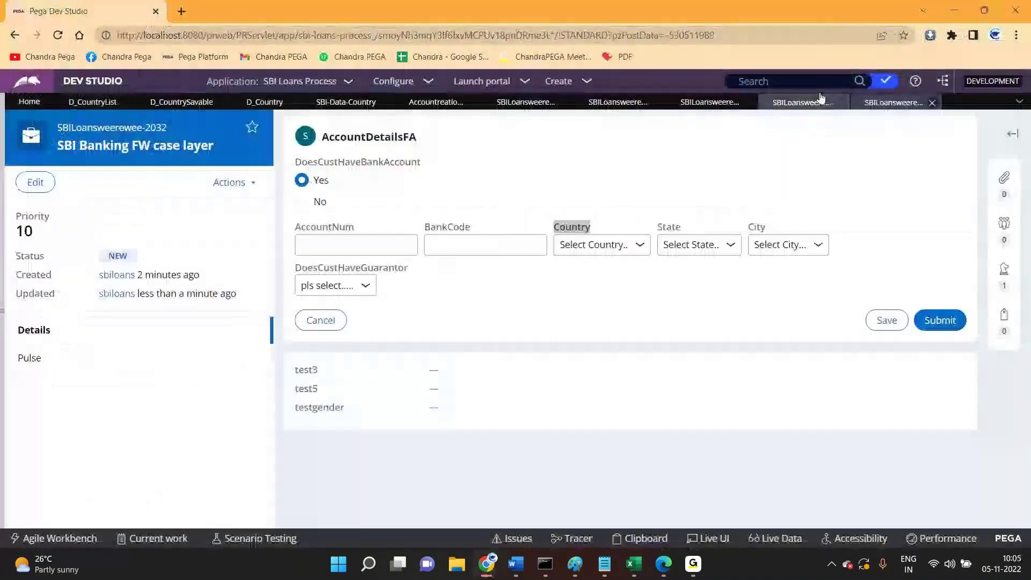
pyautogui.click(646, 539)
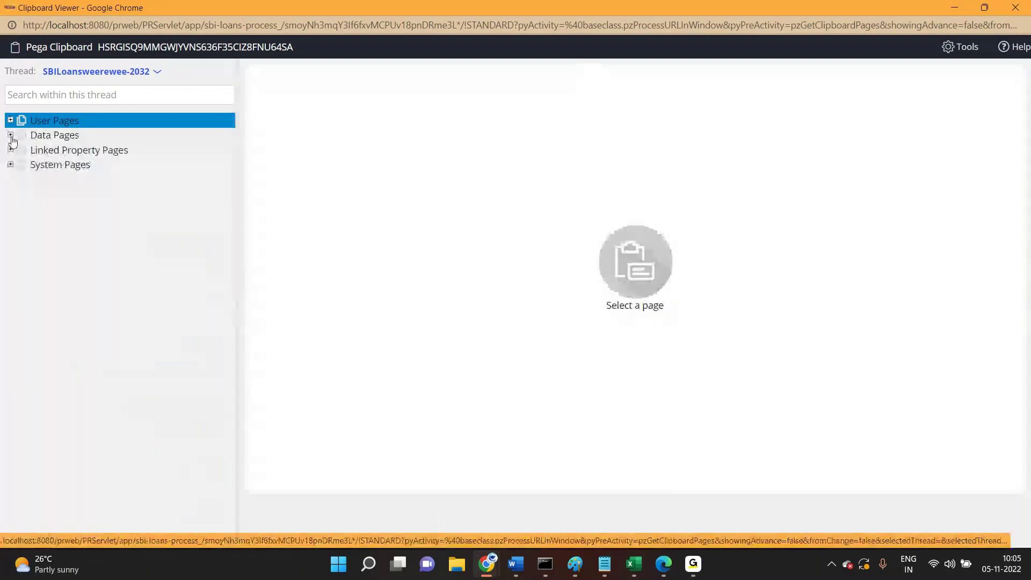
pyautogui.click(10, 135)
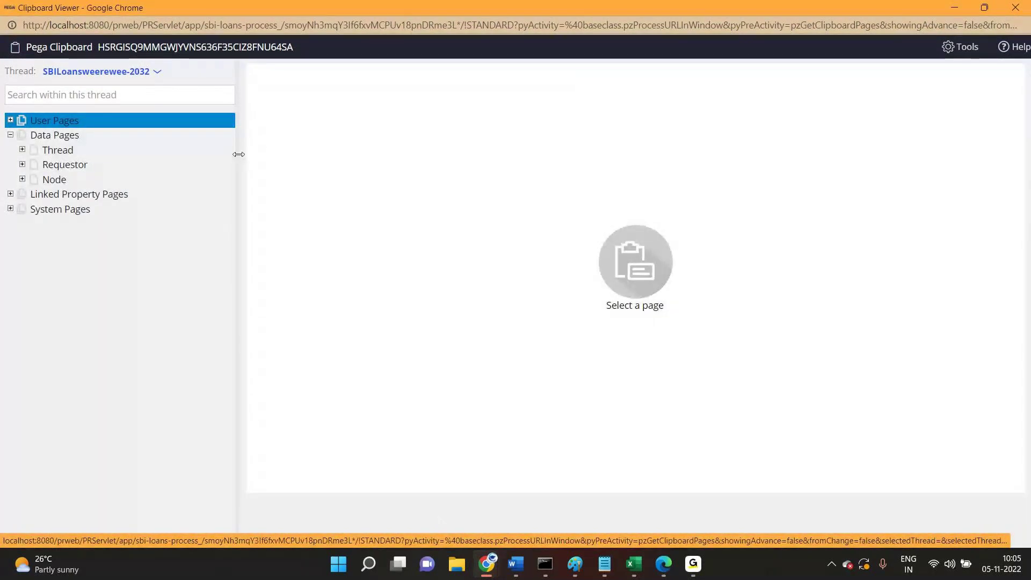
pyautogui.moveTo(239, 155); pyautogui.dragTo(356, 154)
pyautogui.click(22, 151)
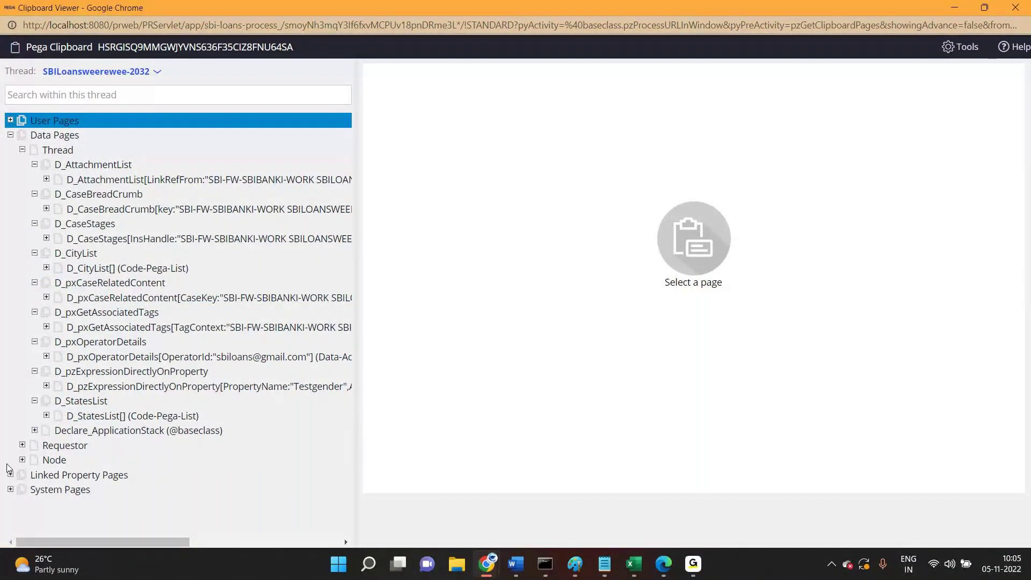
pyautogui.click(22, 445)
pyautogui.scroll(-2, 76, 407)
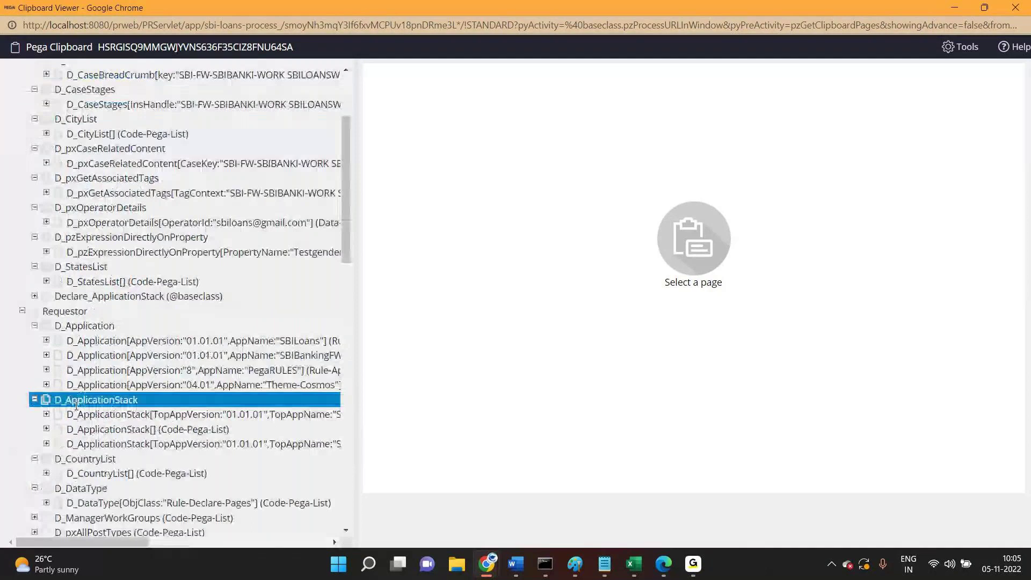
pyautogui.scroll(-1, 92, 423)
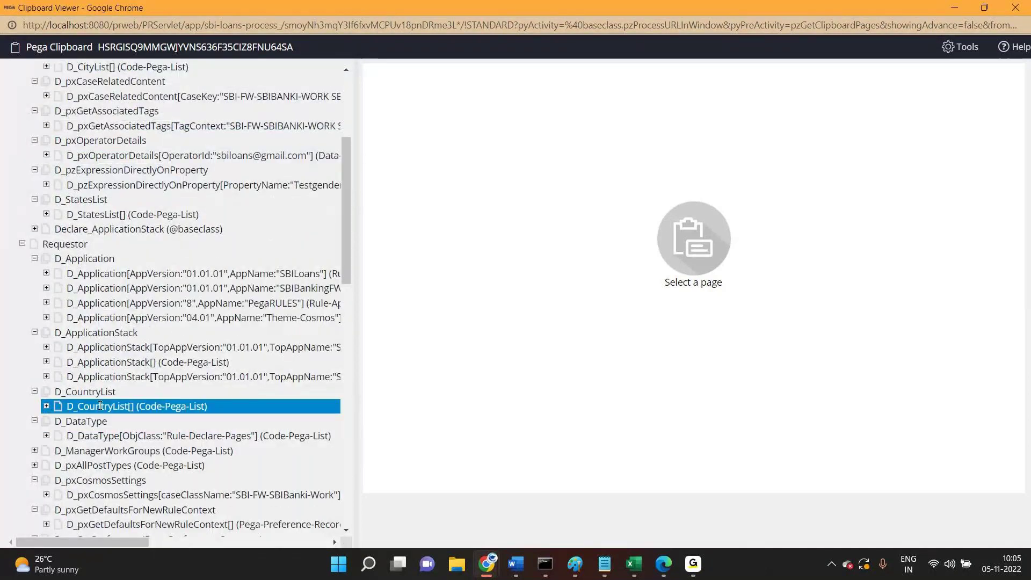
# Return to the case's AccountDetailsFA form with its side panel collapsed, and check the scope of the D_CountryList data page
pyautogui.hotkey('alt', 'Tab')
pyautogui.click(272, 136)
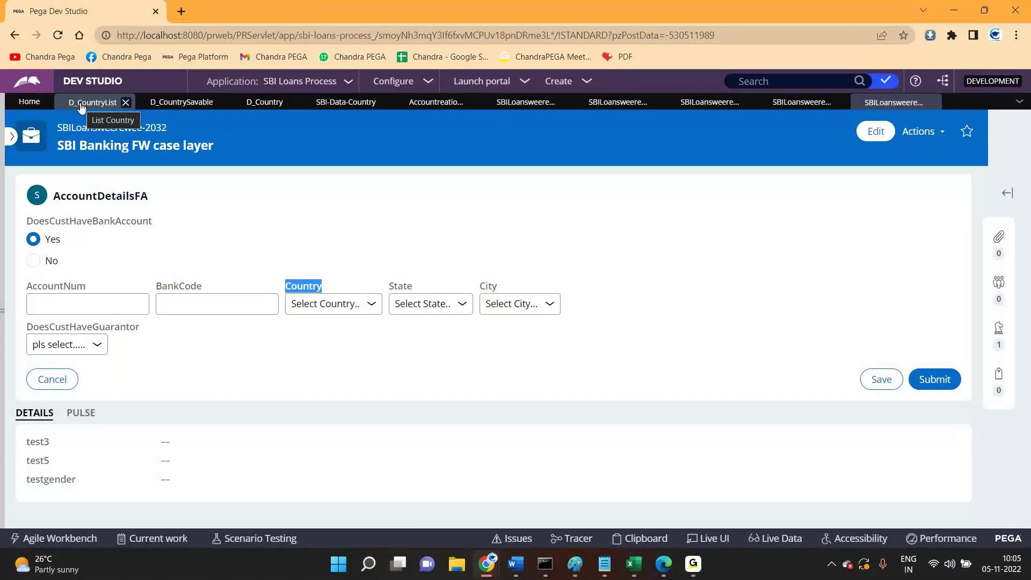
pyautogui.click(493, 225)
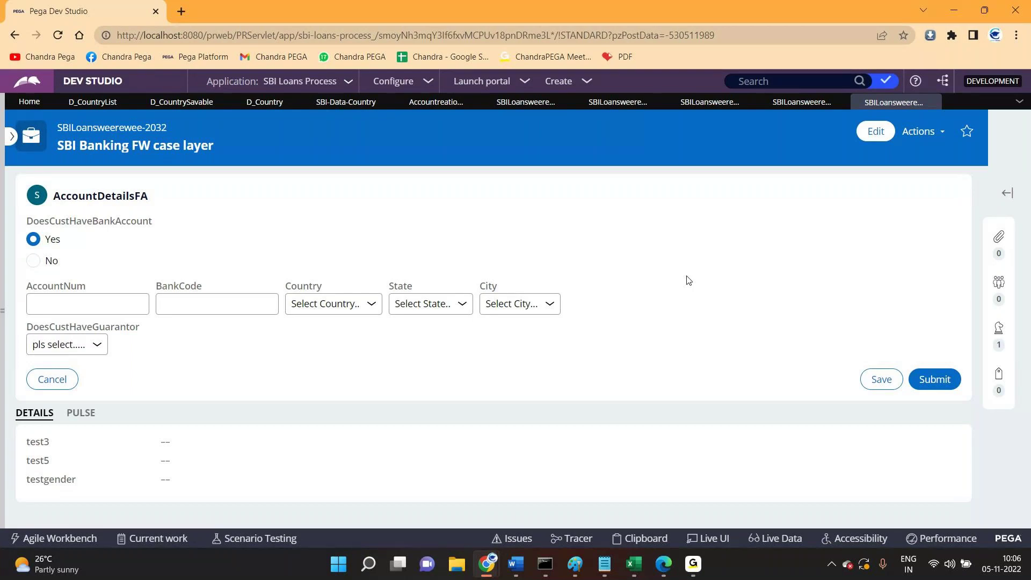
pyautogui.click(106, 104)
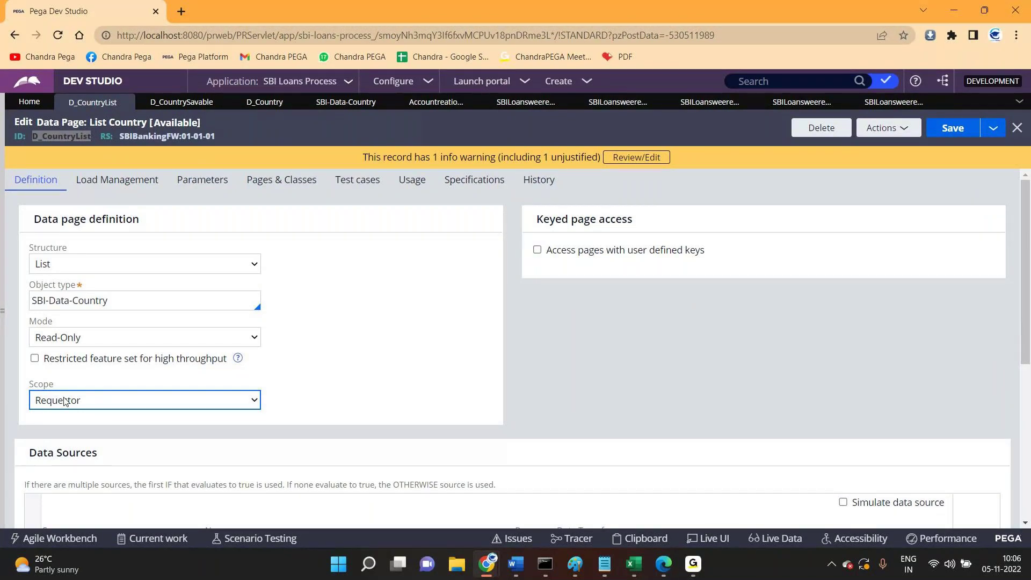
# Create a new SBI Banking FW case and submit CustDetailsFA with filler text in the required first and last name fields
pyautogui.click(29, 107)
pyautogui.click(571, 88)
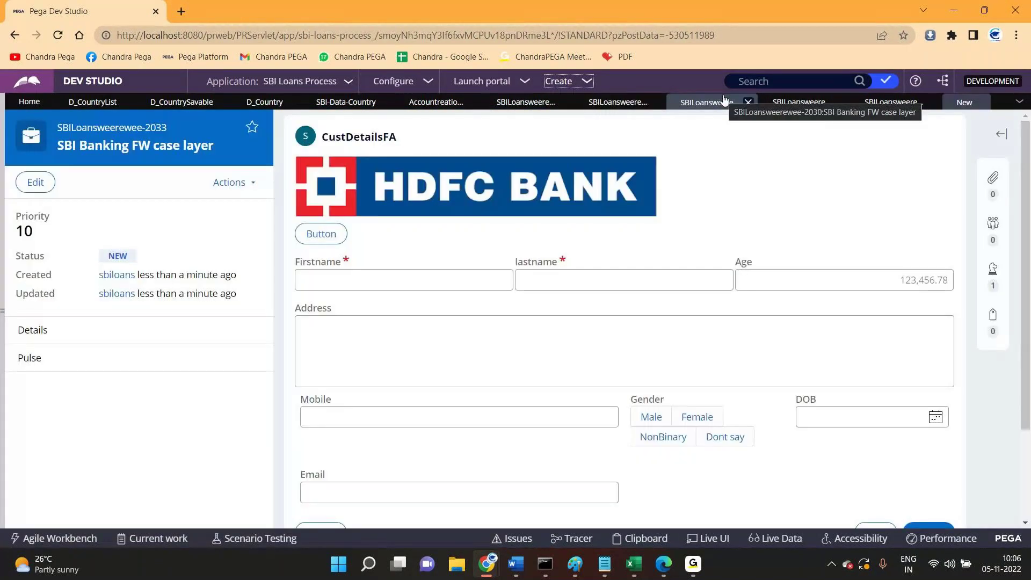
pyautogui.click(436, 288)
pyautogui.write('dsfdg')
pyautogui.click(553, 280)
pyautogui.write('dgfdfg')
pyautogui.scroll(-2, 949, 402)
pyautogui.click(932, 417)
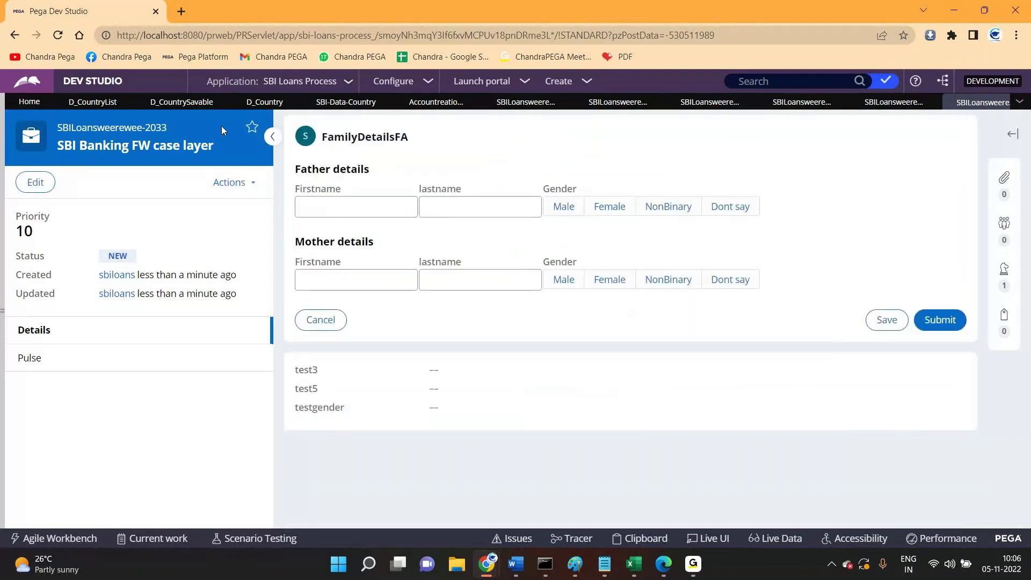
# Examine the Thread and Requestor data pages of the new case in the Clipboard, looking for the country, state and city lists
pyautogui.click(273, 136)
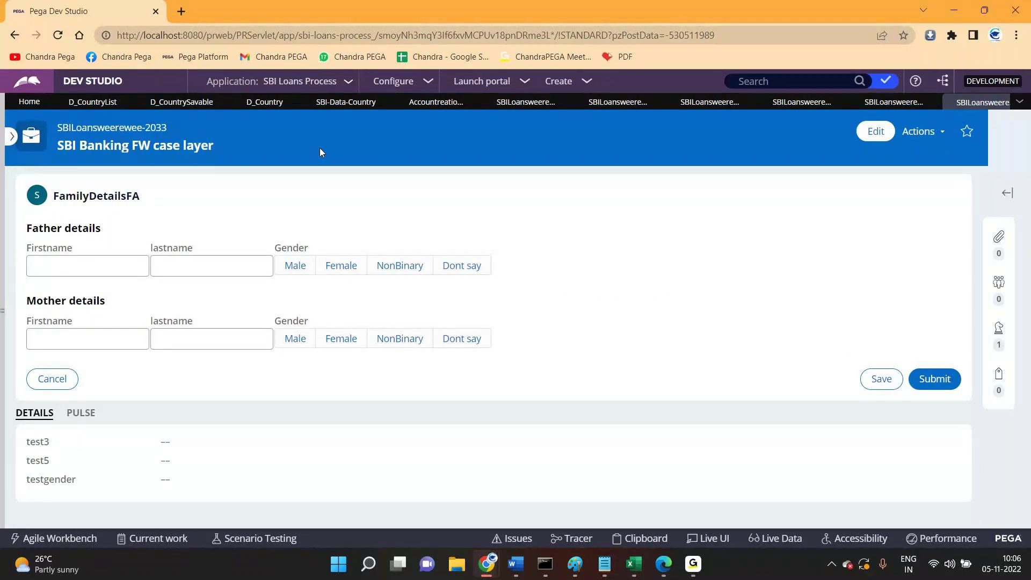
pyautogui.moveTo(636, 552)
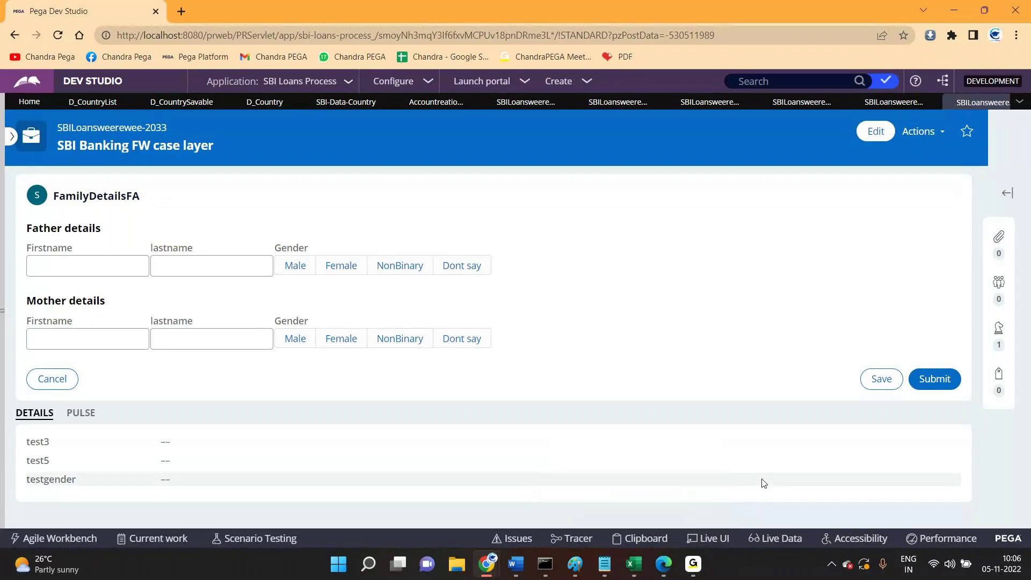
pyautogui.click(644, 538)
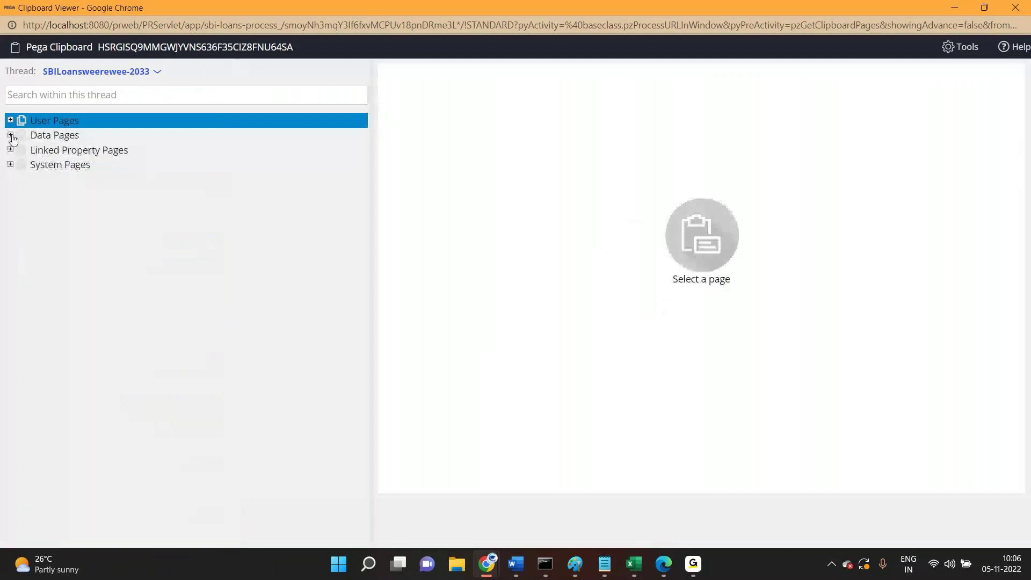
pyautogui.click(11, 134)
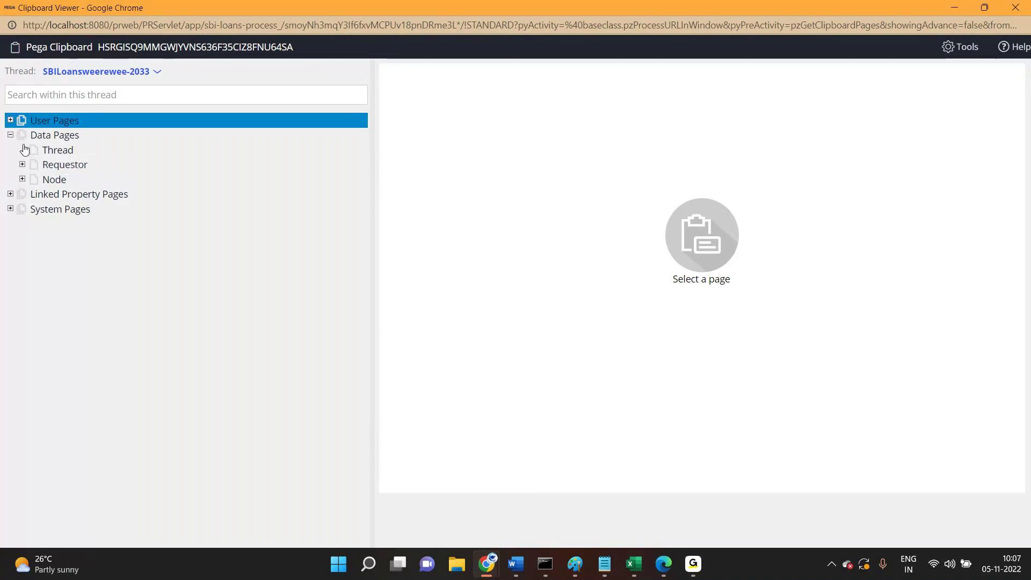
pyautogui.click(22, 150)
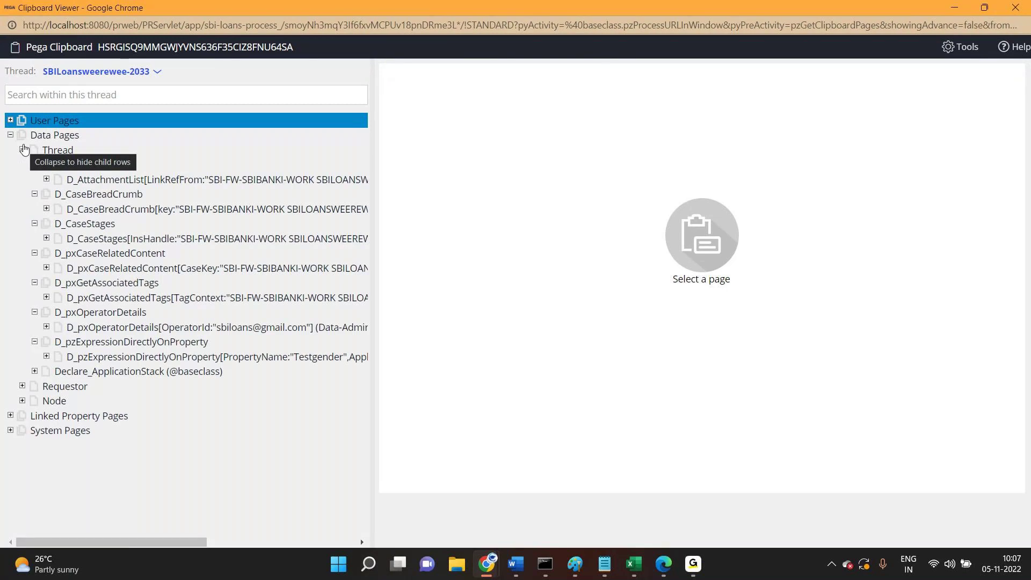
pyautogui.click(22, 151)
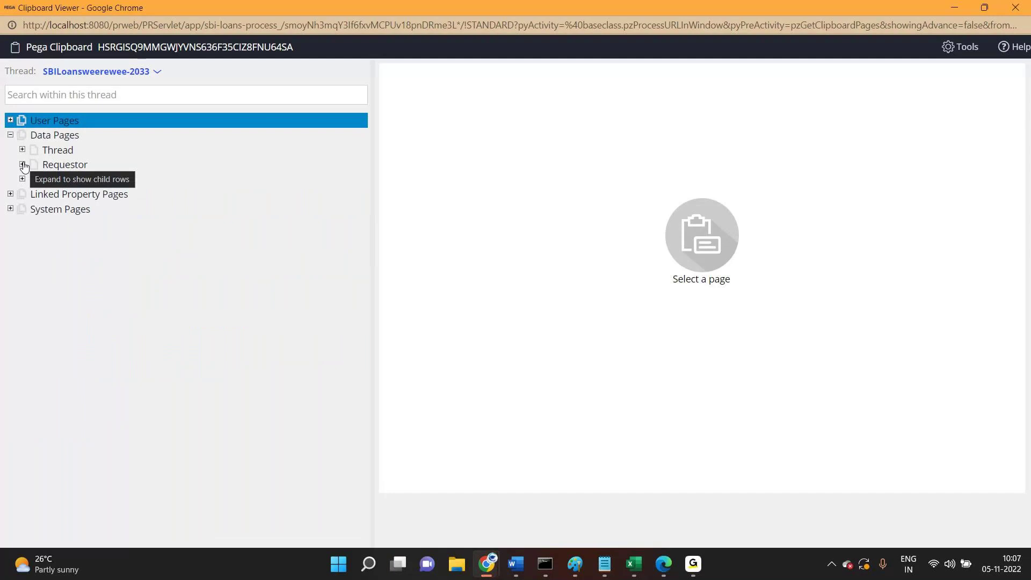
pyautogui.click(23, 165)
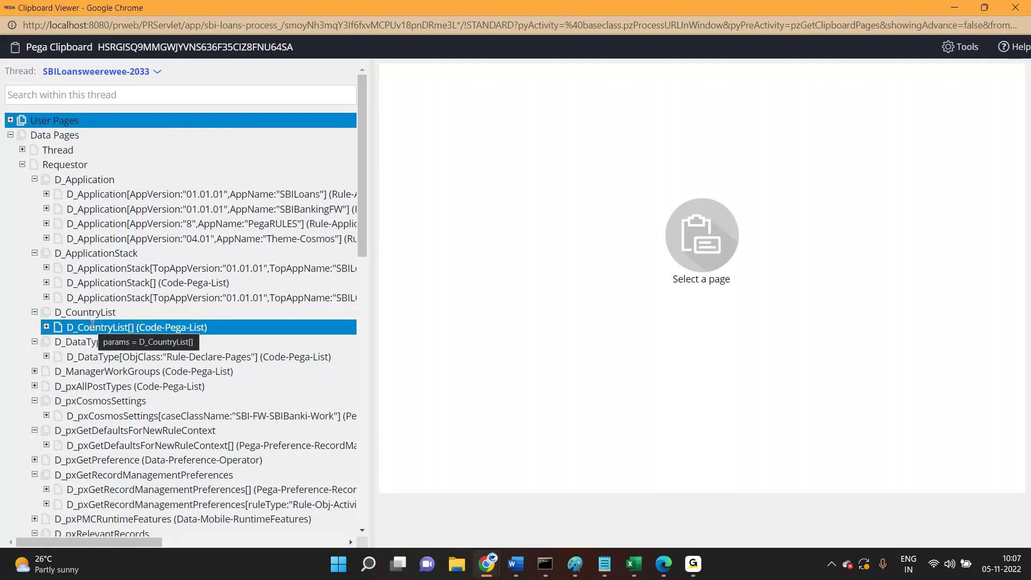
# Return to the case, submit FamilyDetailsFA without entries, and answer Yes to DoesCustHaveBankAccount
pyautogui.hotkey('alt', 'Tab')
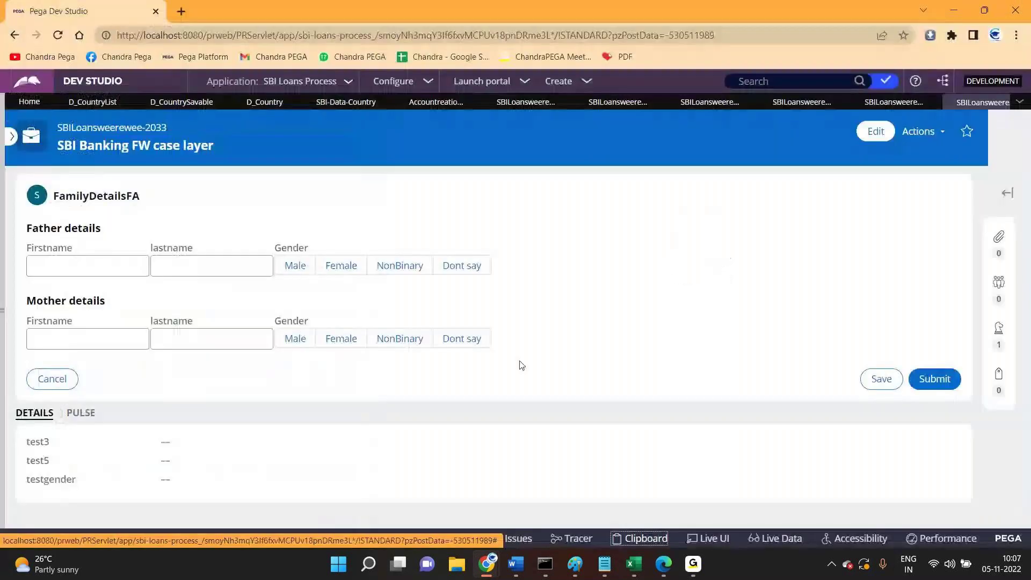
pyautogui.click(944, 379)
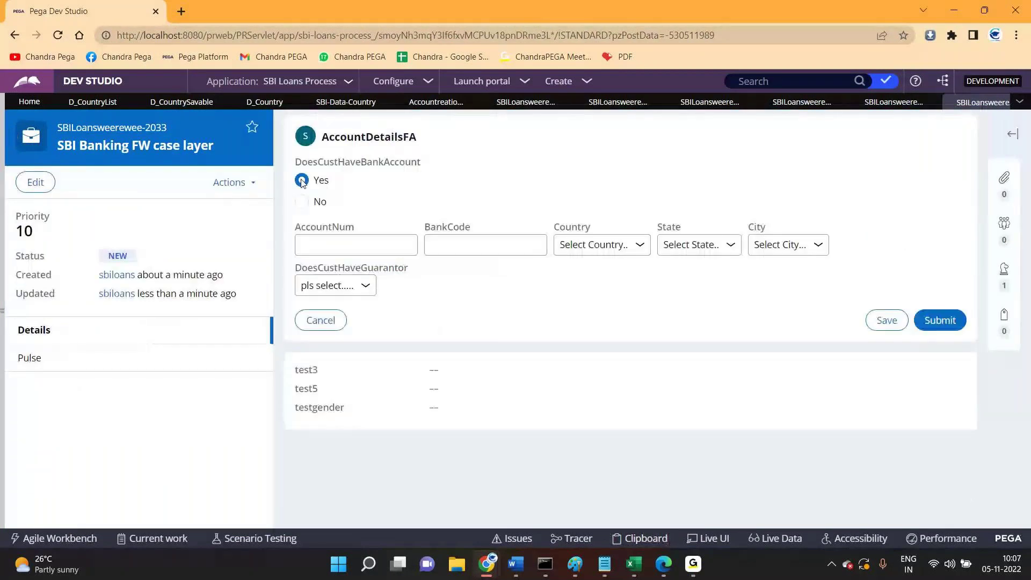
pyautogui.click(278, 147)
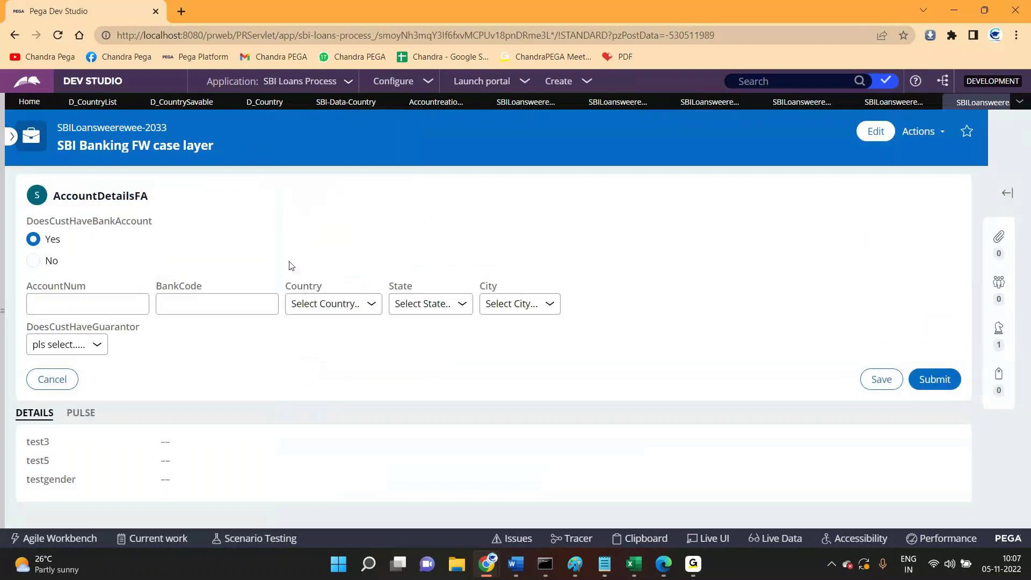
# Compare the scope set on D_CountryList with the City and Country dropdowns on the case's AccountDetailsFA form
pyautogui.click(106, 101)
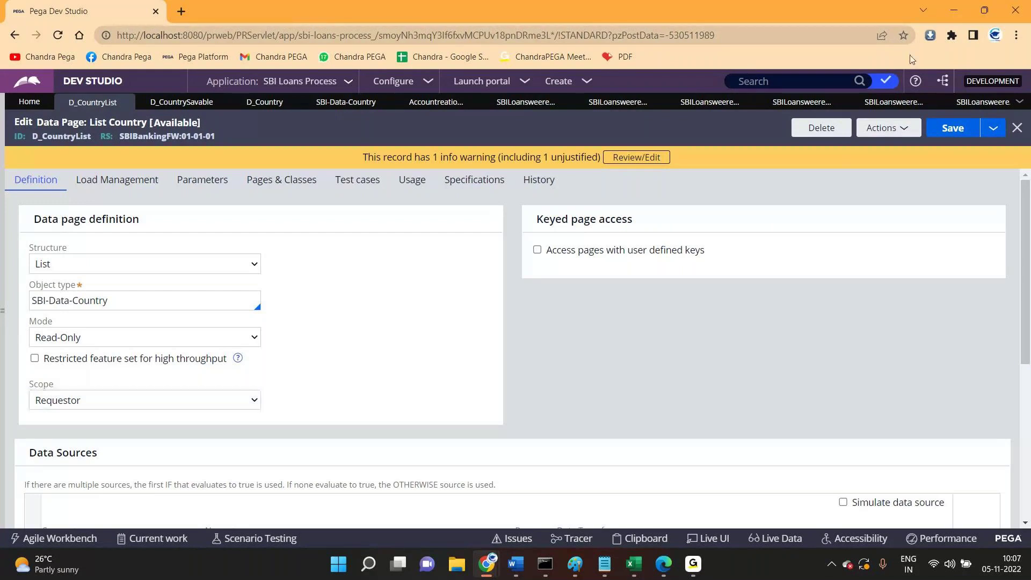
pyautogui.click(983, 101)
pyautogui.click(515, 286)
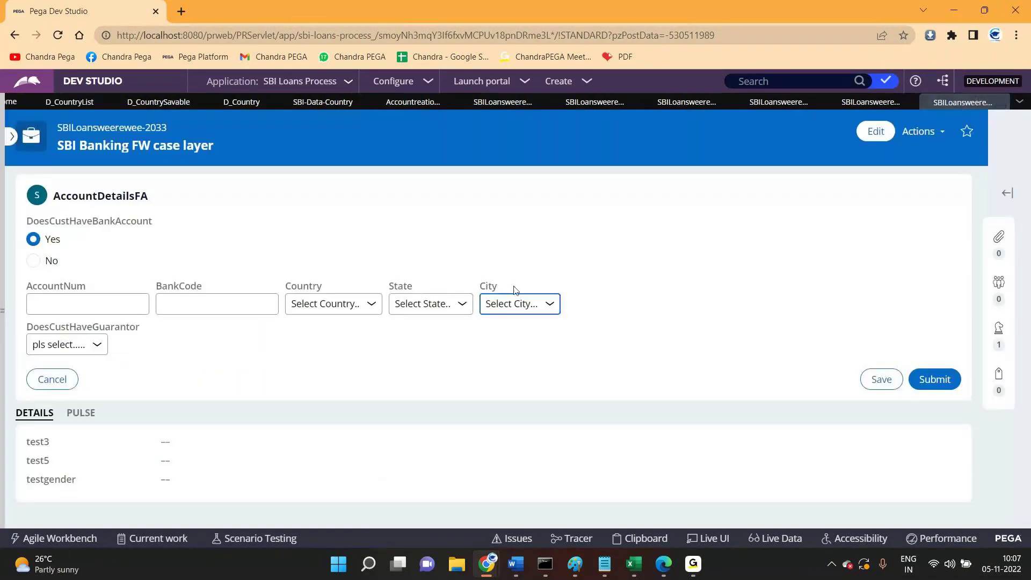
pyautogui.click(322, 290)
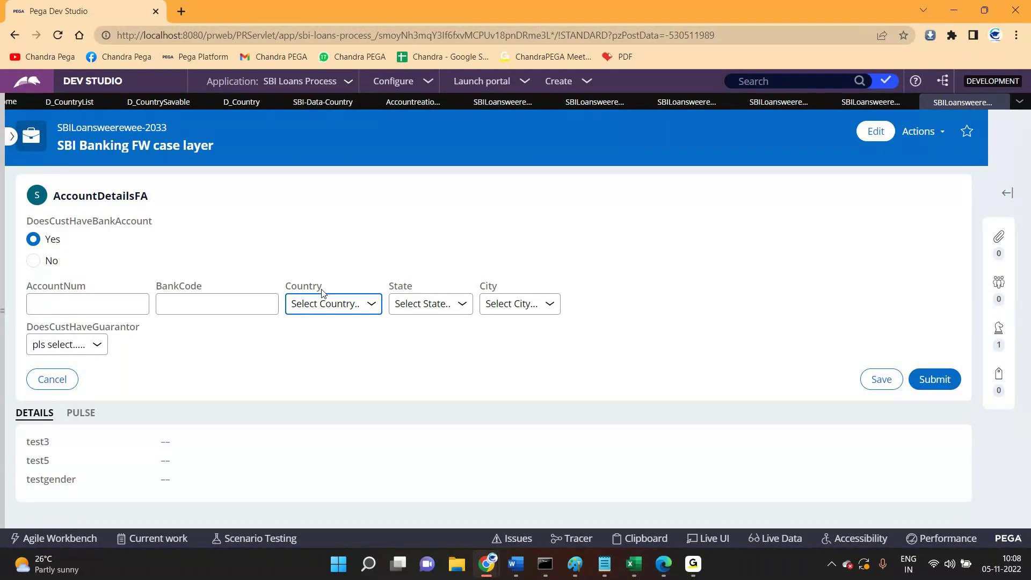
# Create another SBI Banking FW case and expand its Data Pages group in the Clipboard
pyautogui.click(561, 81)
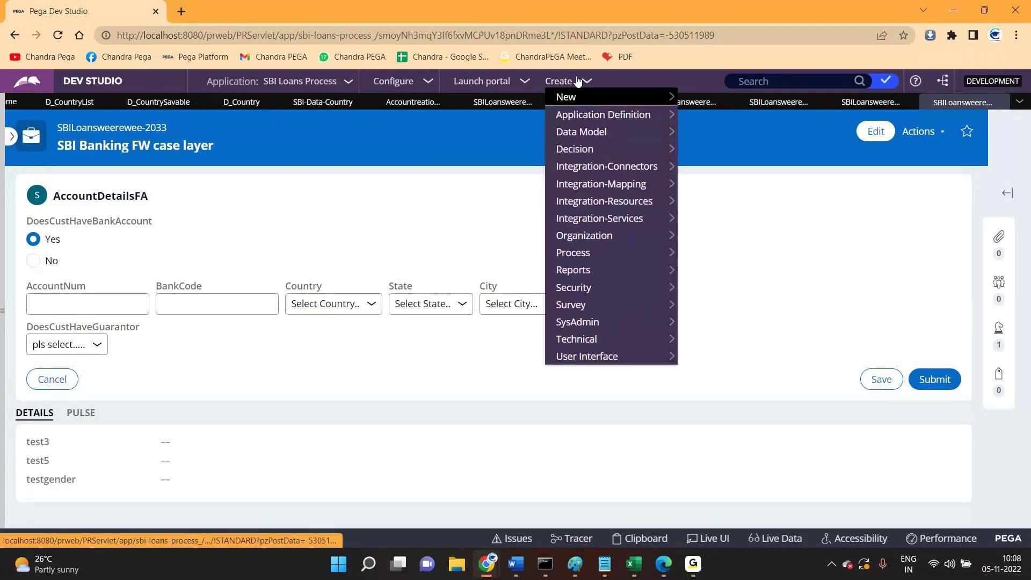
pyautogui.moveTo(580, 101)
pyautogui.click(713, 98)
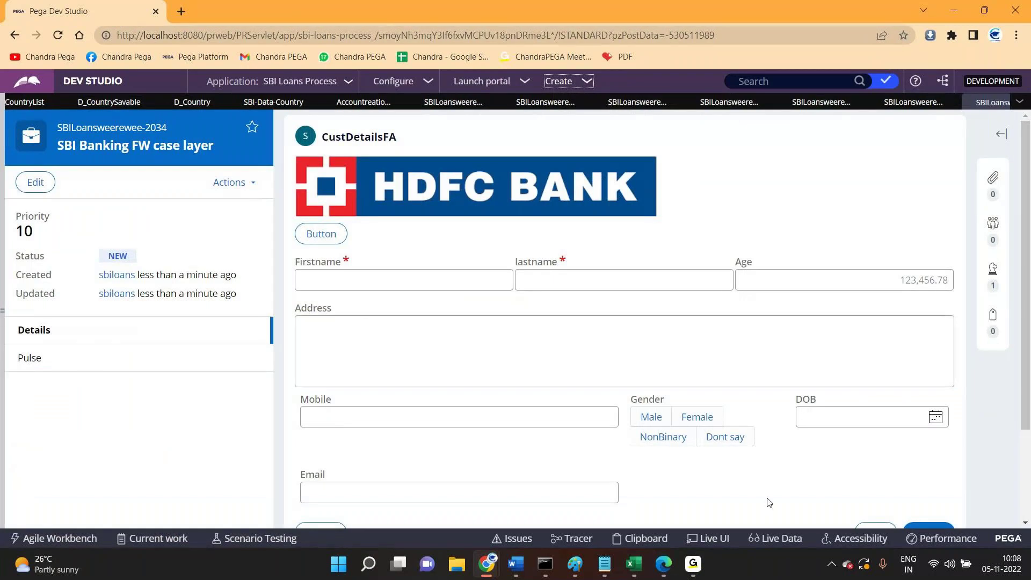
pyautogui.click(646, 538)
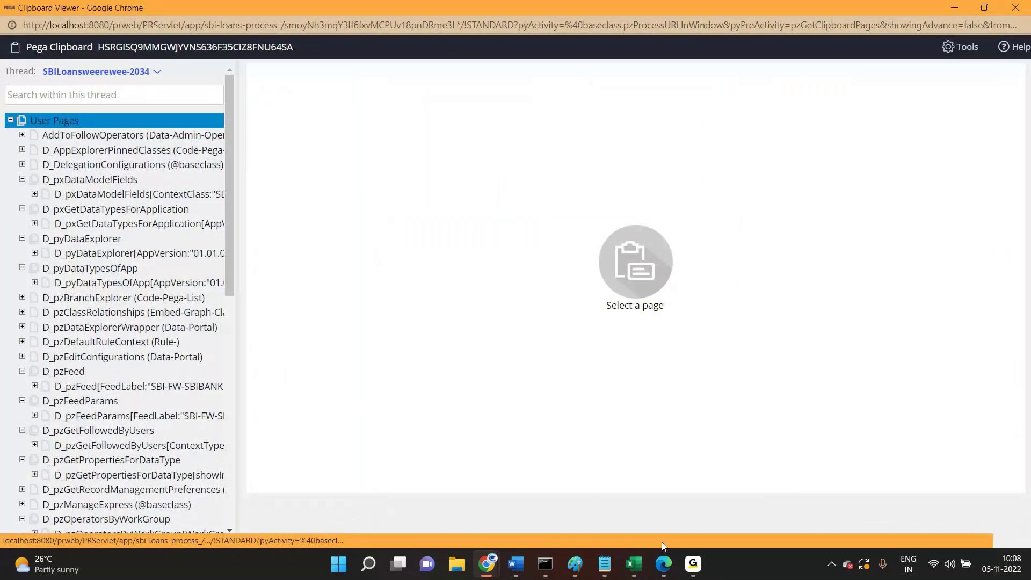
pyautogui.click(10, 120)
pyautogui.click(10, 135)
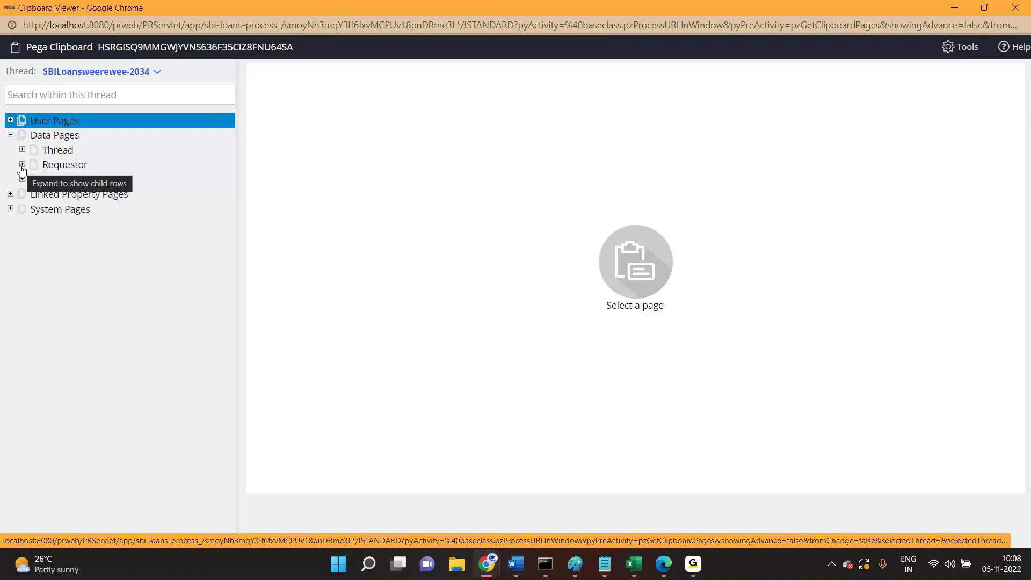
# Close the Clipboard and review the scope and ID of the D_CountryList data page
pyautogui.click(1015, 8)
pyautogui.click(26, 104)
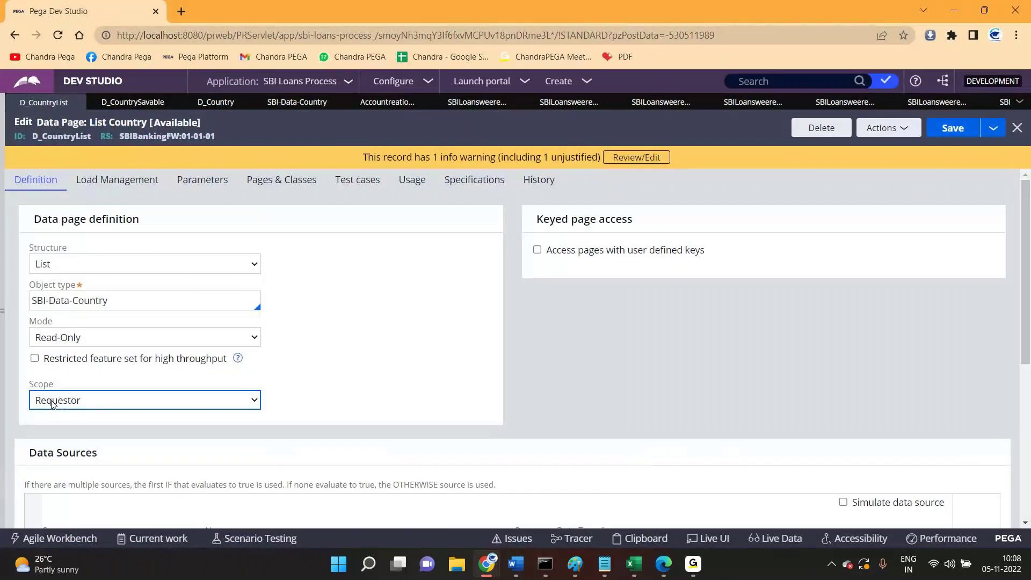
pyautogui.doubleClick(64, 137)
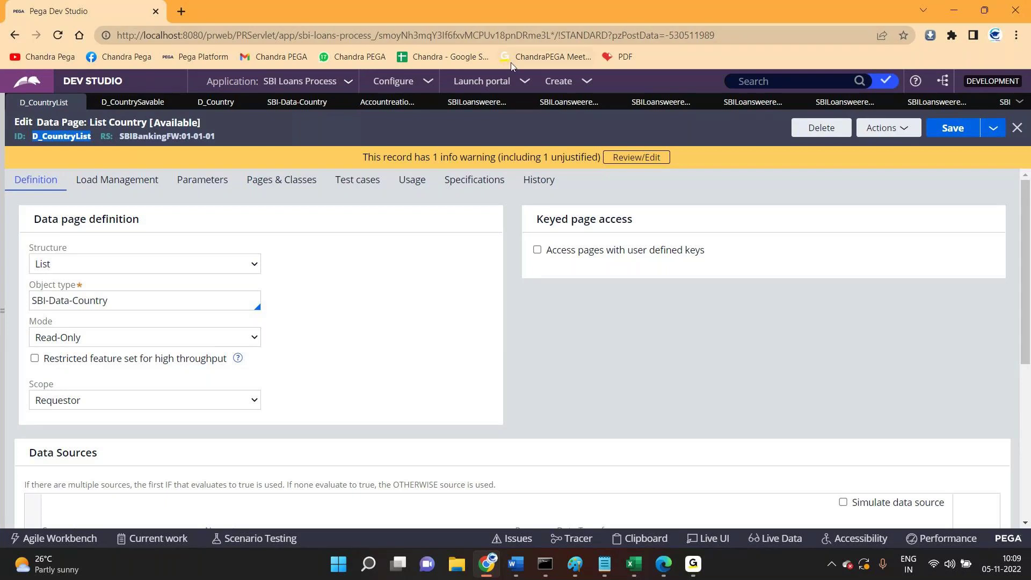
# Create one more SBI Banking FW case and submit CustDetailsFA with only the required first and last name fields filled with filler text
pyautogui.click(556, 80)
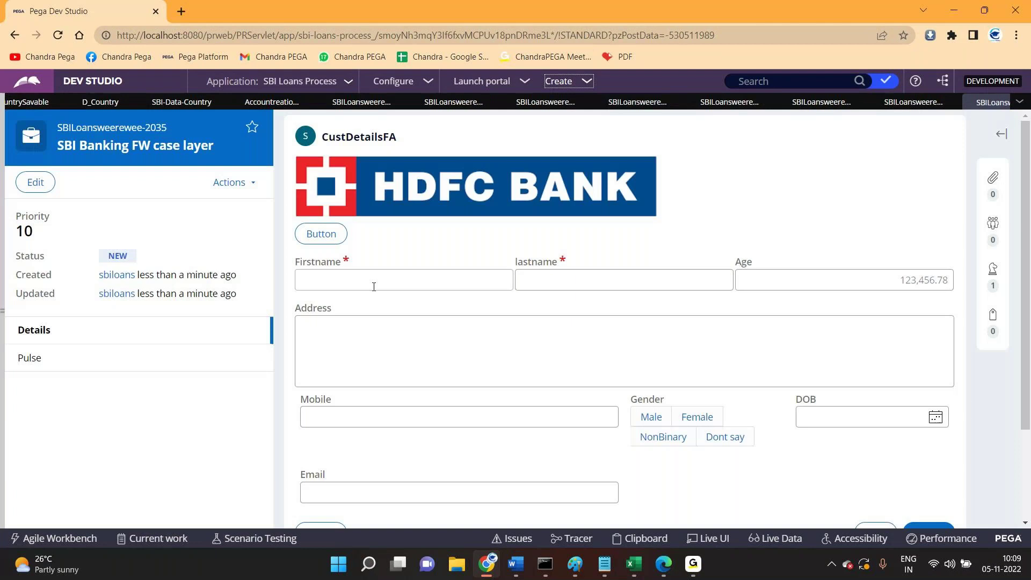
pyautogui.click(373, 286)
pyautogui.write('gdfg')
pyautogui.click(544, 277)
pyautogui.write('dfgdfg')
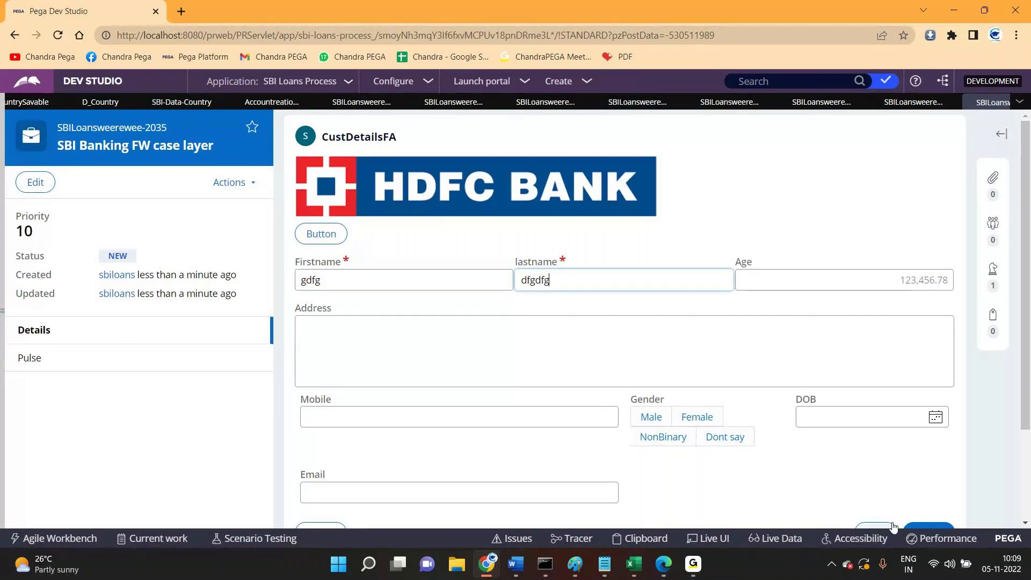
pyautogui.click(931, 525)
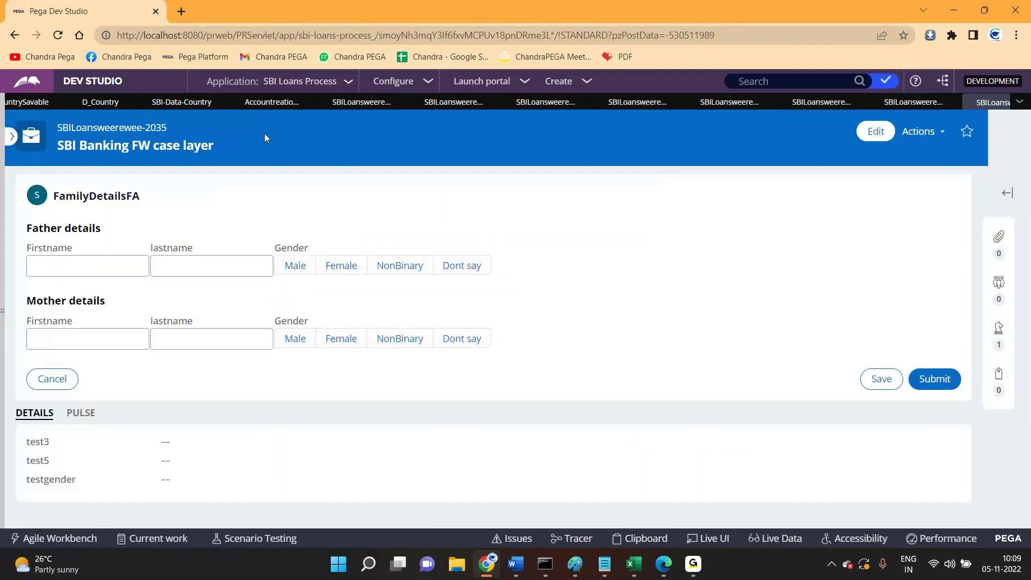
# Submit FamilyDetailsFA without entries and answer Yes to DoesCustHaveBankAccount in AccountDetailsFA, with the case side panel collapsed
pyautogui.click(944, 386)
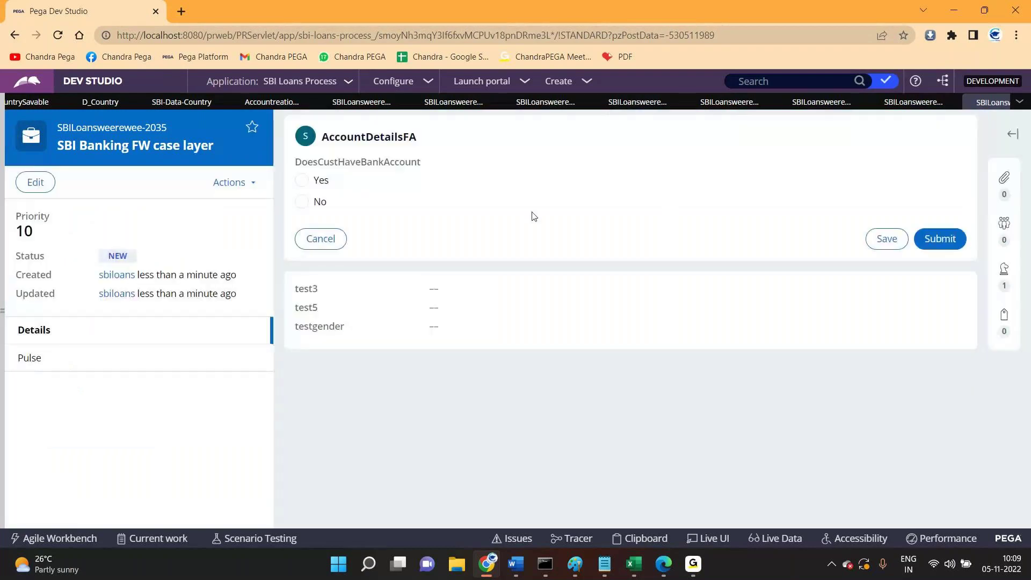
pyautogui.click(276, 140)
pyautogui.click(36, 239)
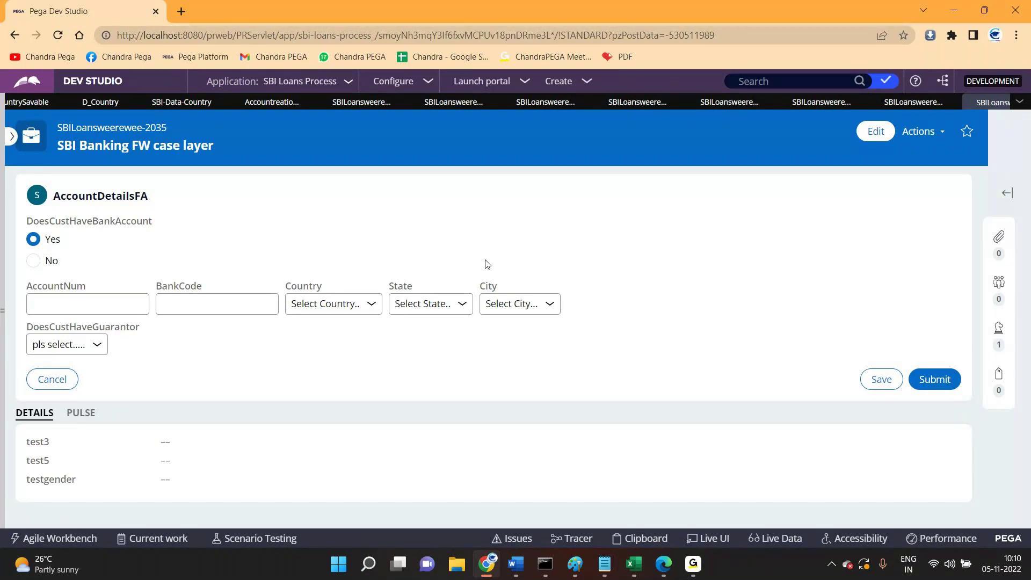
# Submit AccountDetailsFA with Yes kept for DoesCustHaveBankAccount and create another SBI Banking FW case from LoansProcess
pyautogui.click(935, 381)
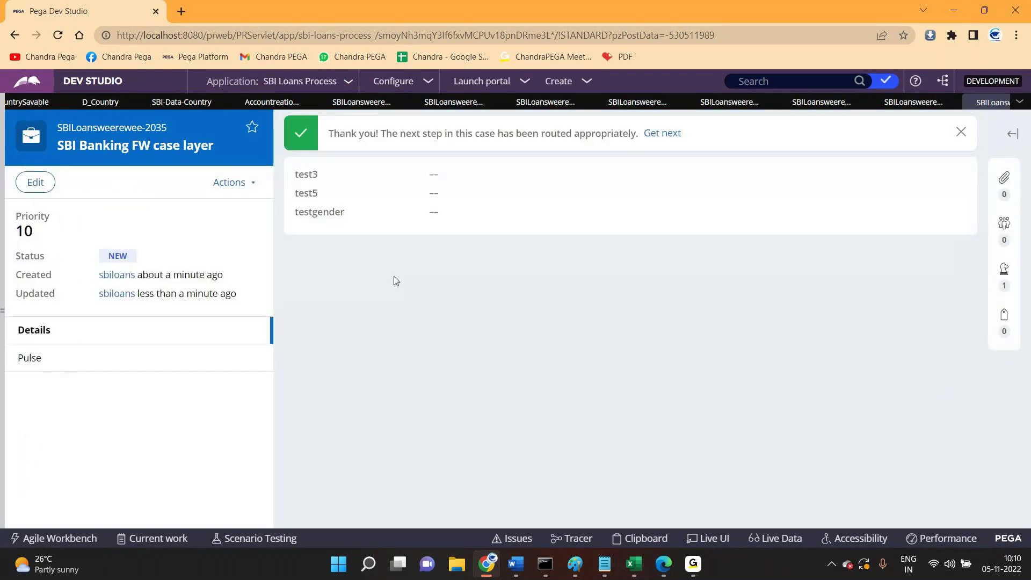
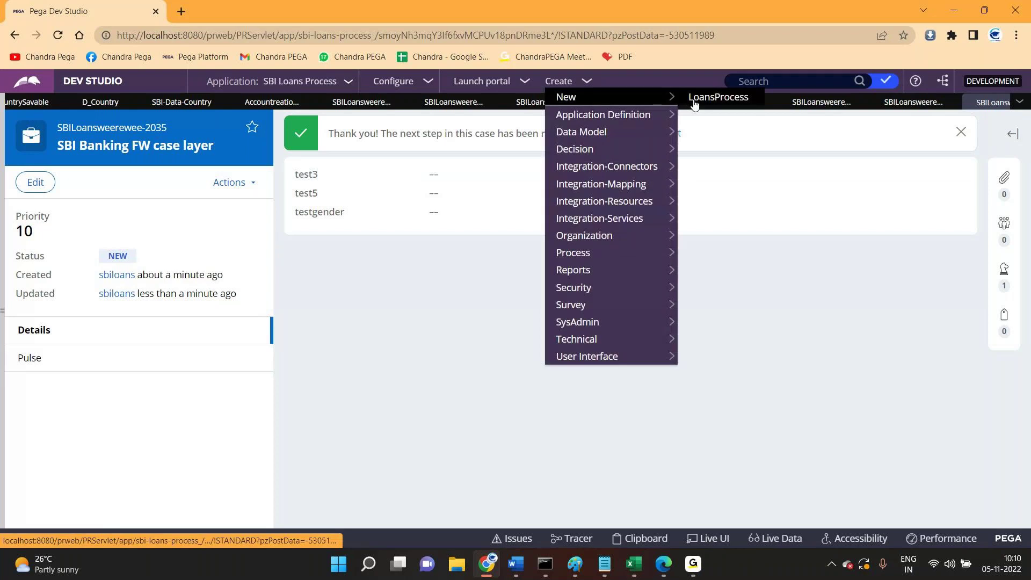
pyautogui.click(693, 99)
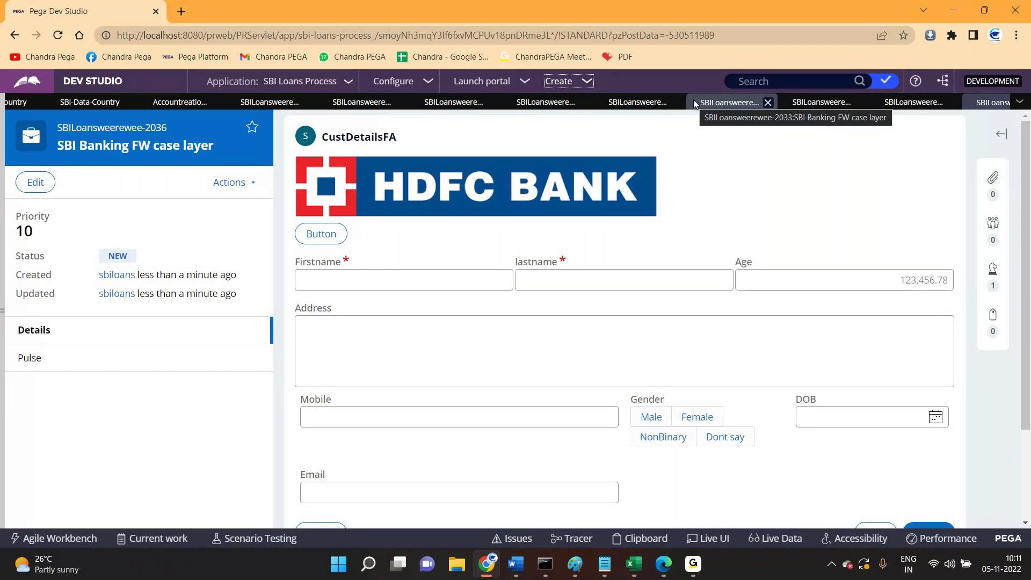
# Examine the Requestor data pages of the new case in the Clipboard, leaving the Clipboard window minimized
pyautogui.click(650, 539)
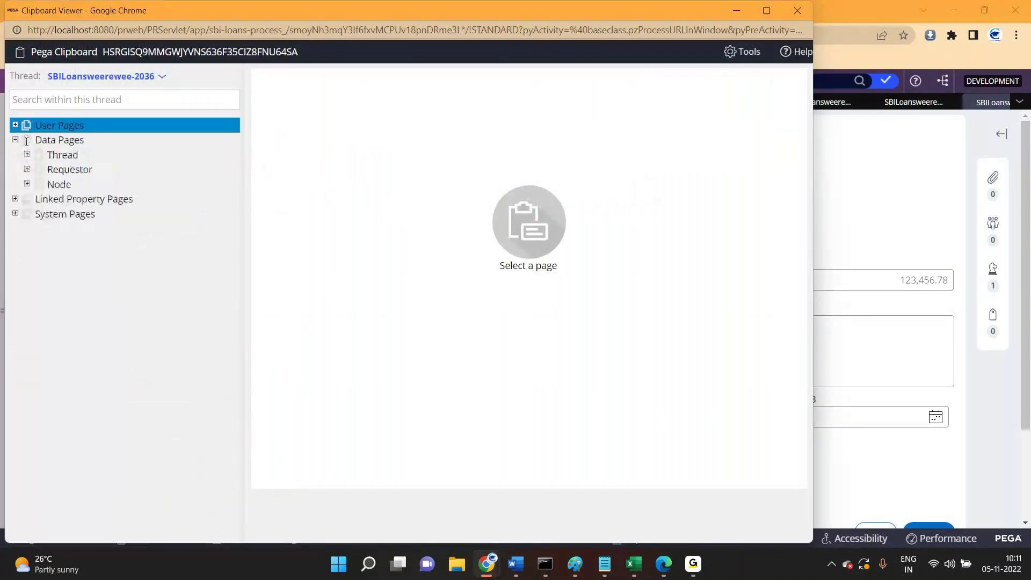
pyautogui.click(28, 169)
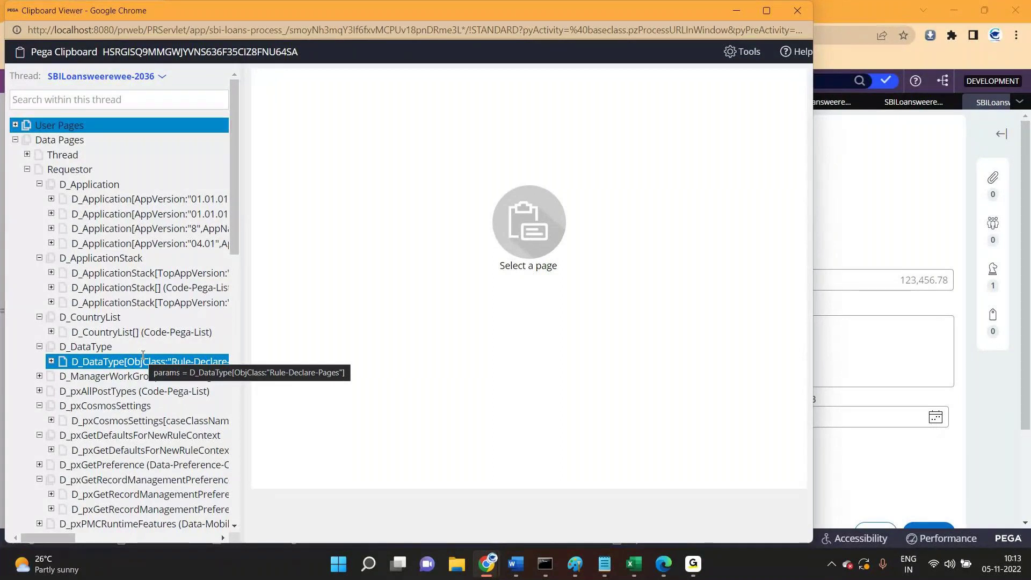
pyautogui.click(736, 10)
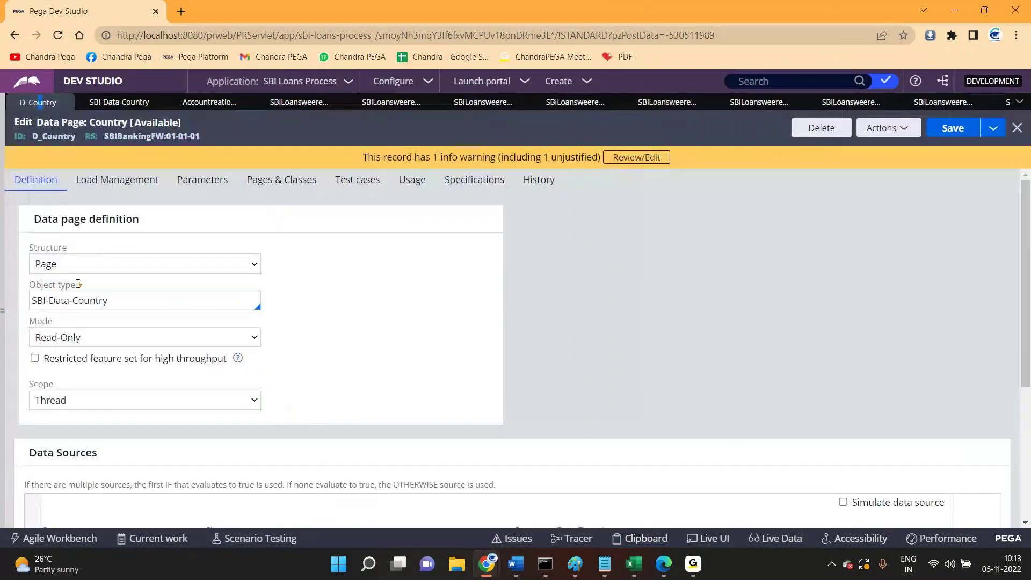
# Open the D_CountryList data page of SBI-Data-Country, review its available scope options, and view an earlier case in AccountDetailsFA
pyautogui.click(2, 125)
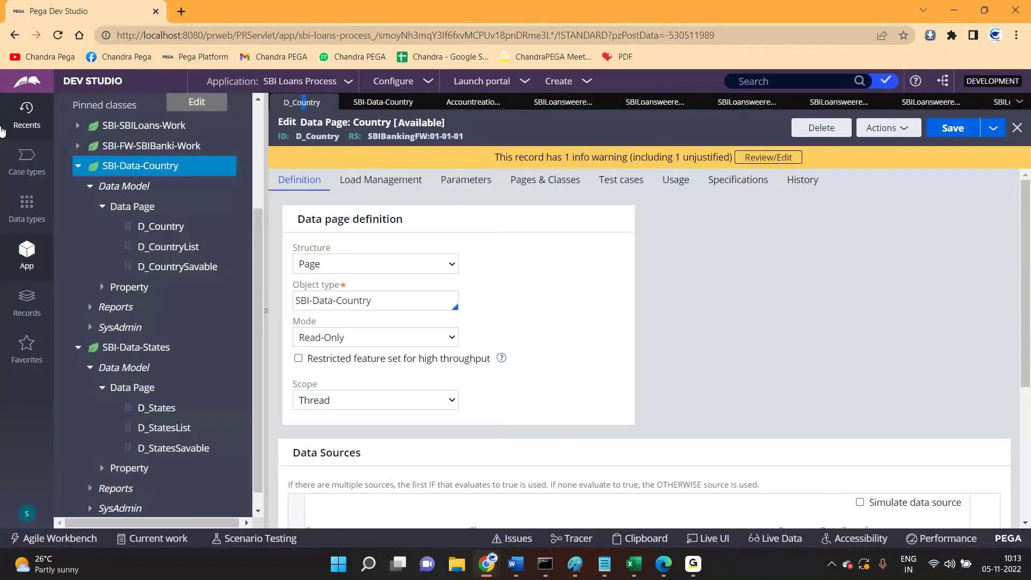
pyautogui.click(168, 246)
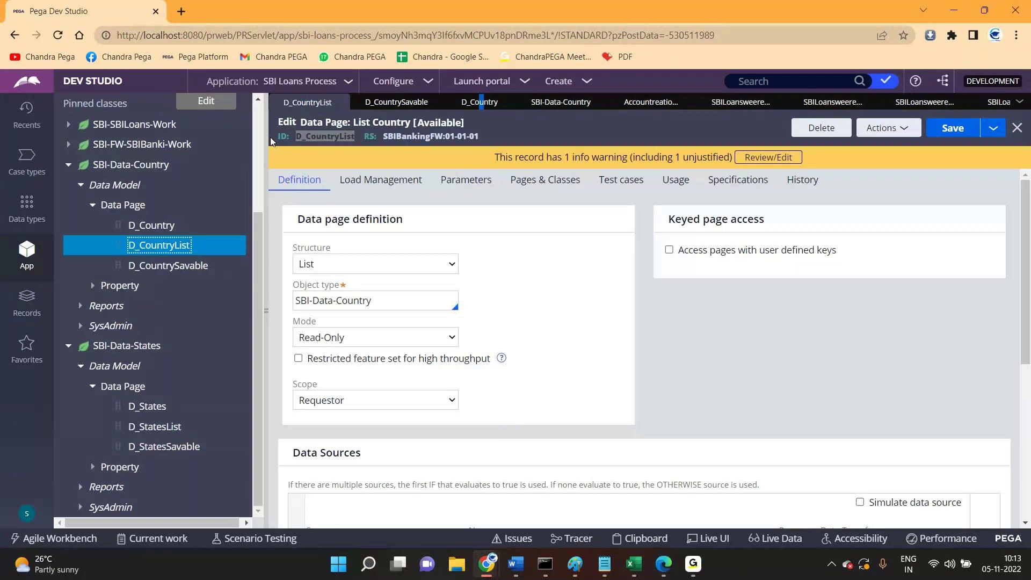
pyautogui.click(267, 130)
pyautogui.click(79, 402)
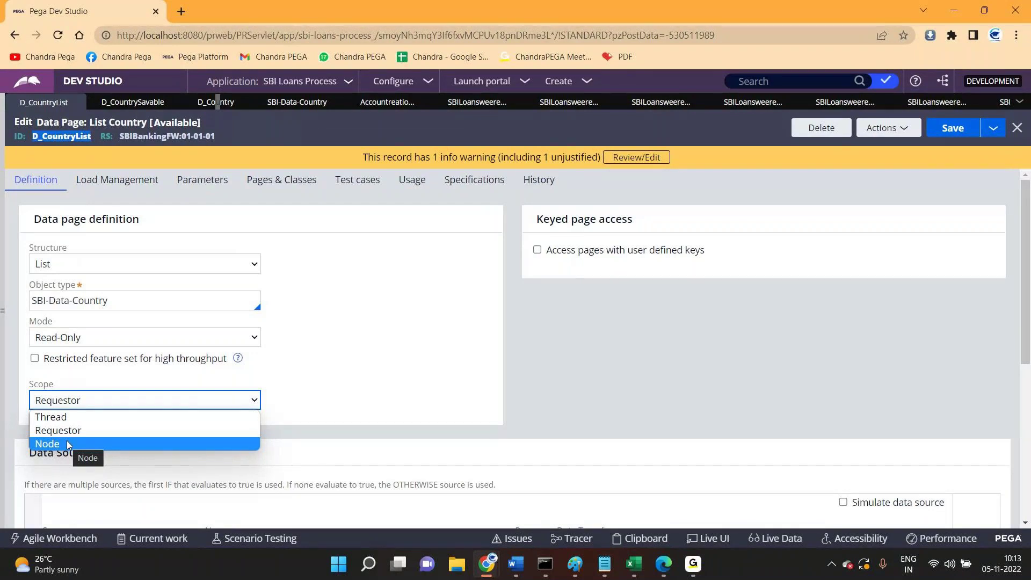
pyautogui.click(838, 104)
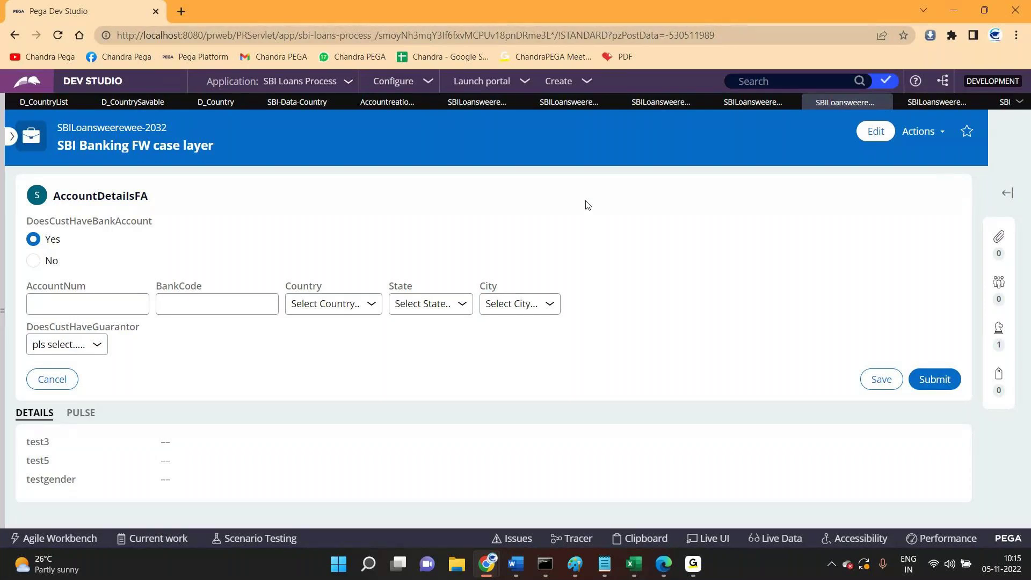
# Set the scope of the D_CountryList data page to Node
pyautogui.click(36, 106)
pyautogui.click(44, 407)
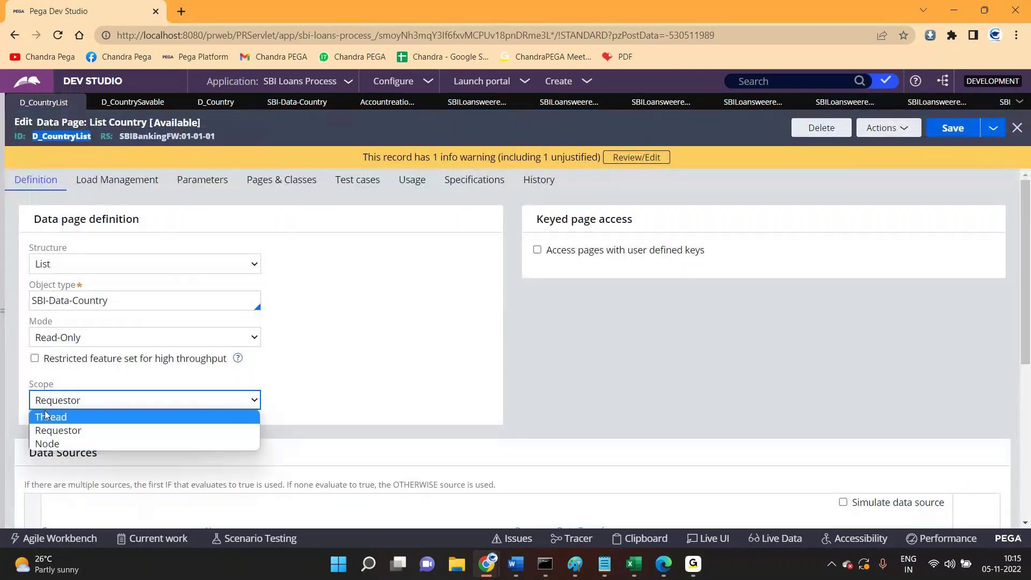
pyautogui.click(49, 443)
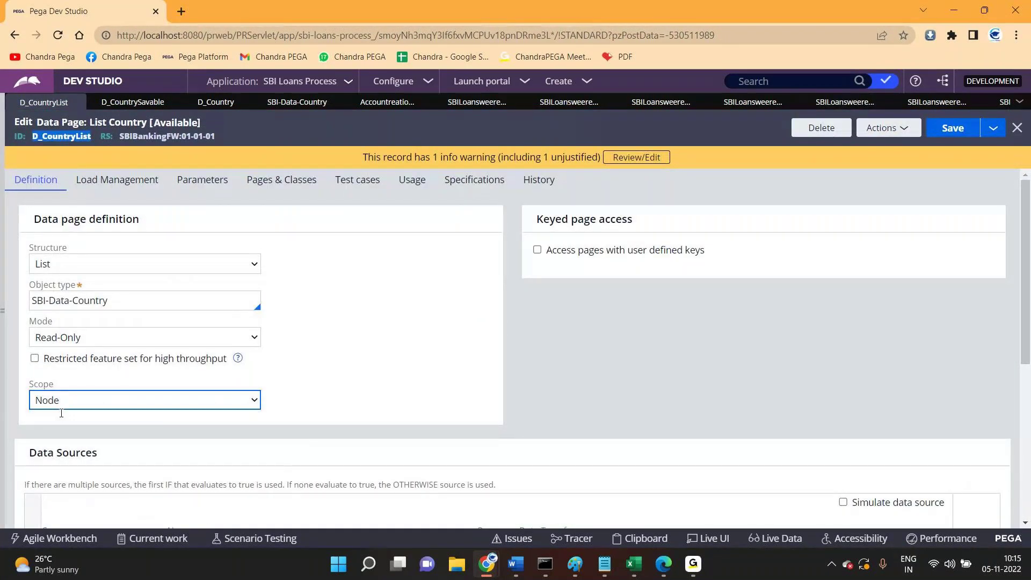
pyautogui.click(341, 402)
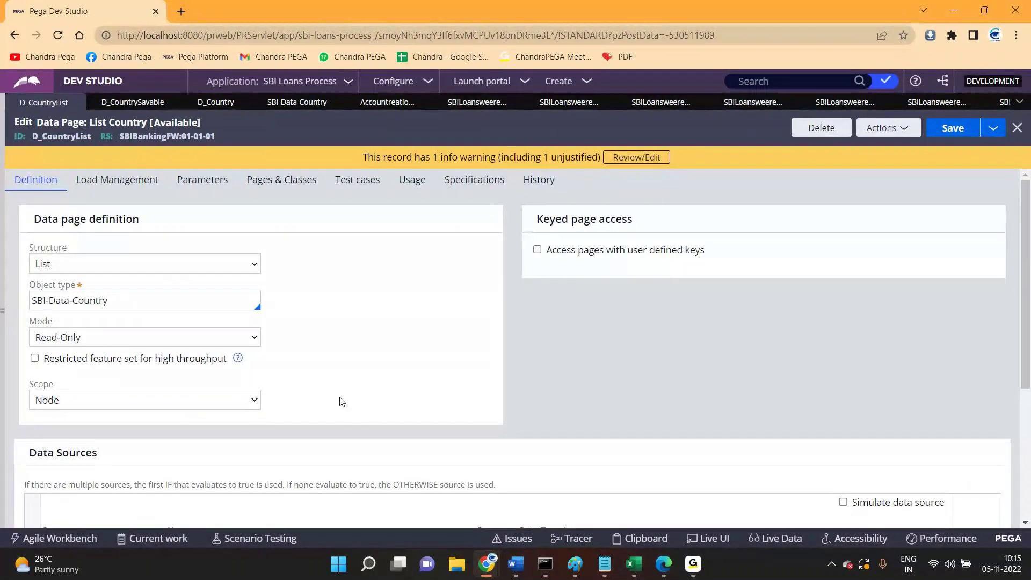
# Review the D_CountryList ID and scope and check the Thread, Requestor and Node data page groups in the Clipboard
pyautogui.doubleClick(61, 138)
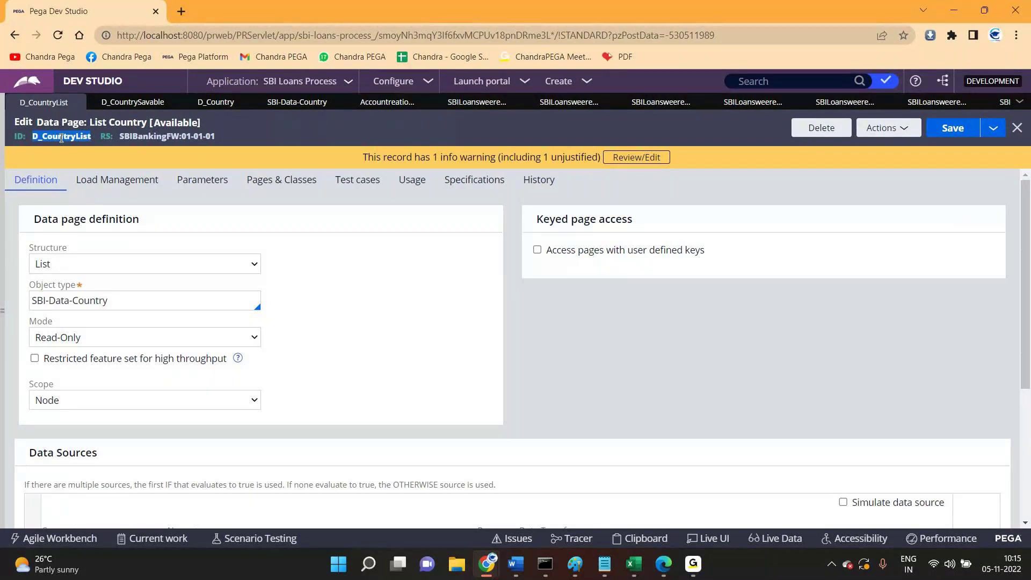
pyautogui.moveTo(558, 564)
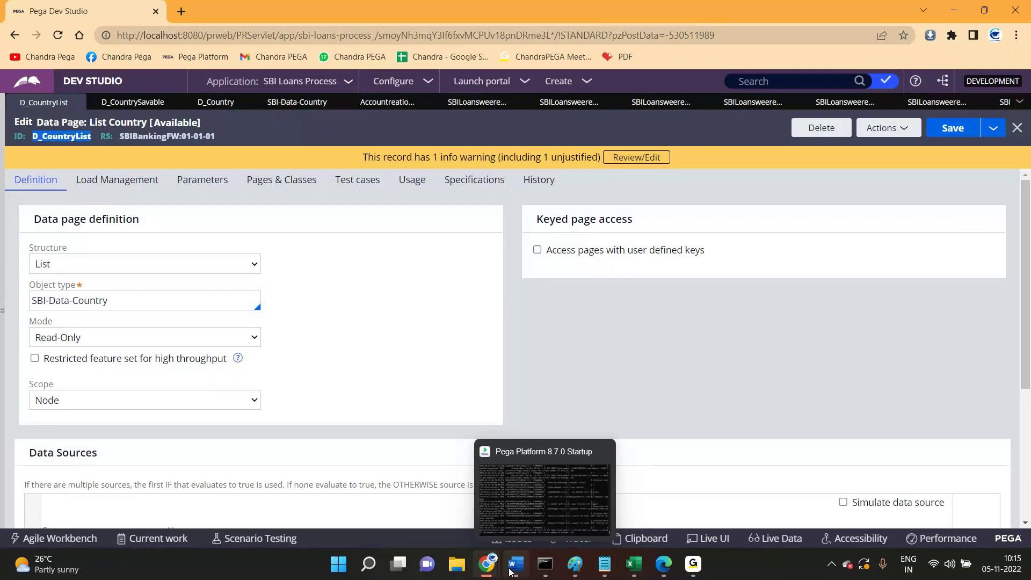
pyautogui.click(641, 538)
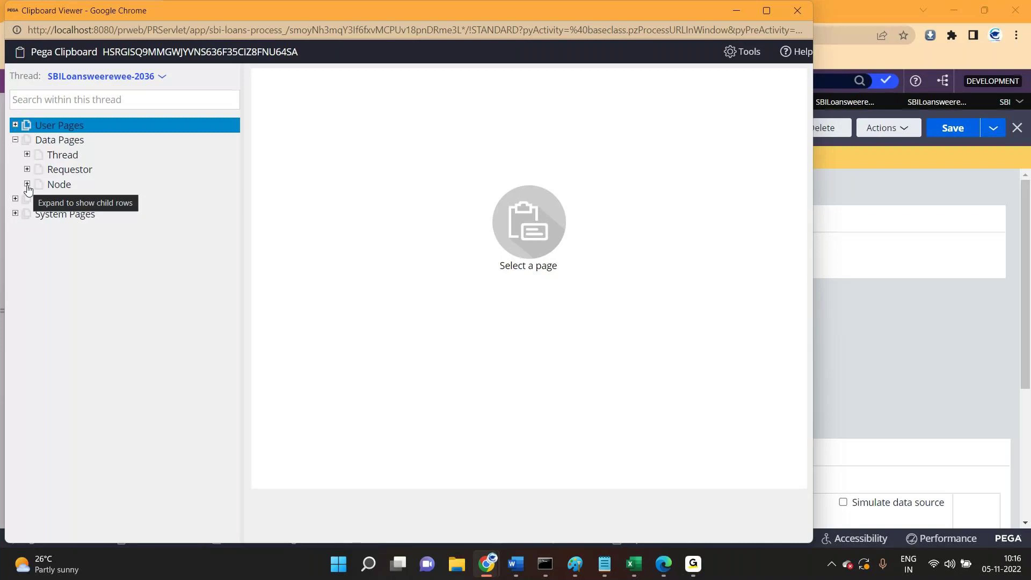
pyautogui.hotkey('alt', 'Tab')
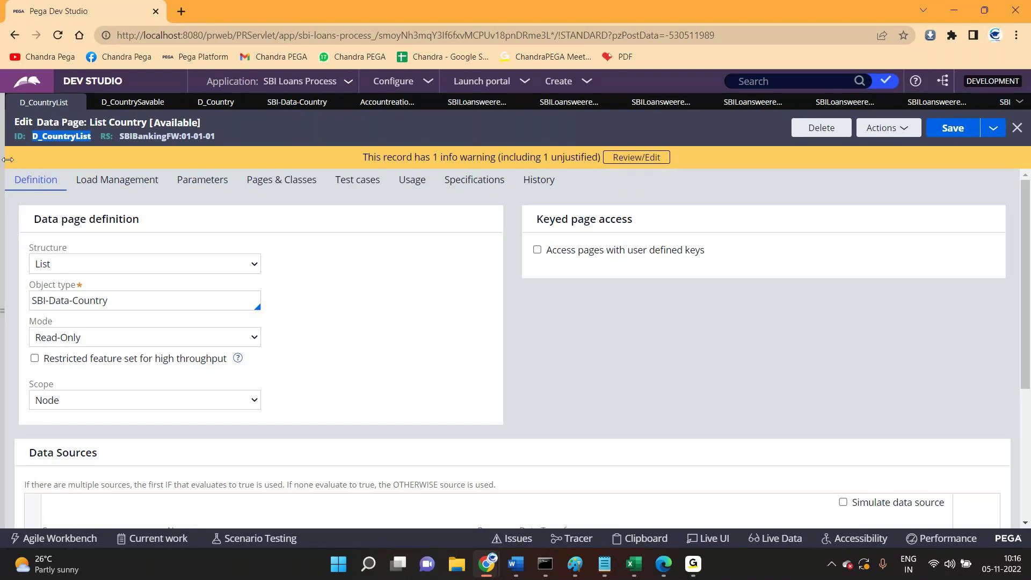
pyautogui.click(81, 407)
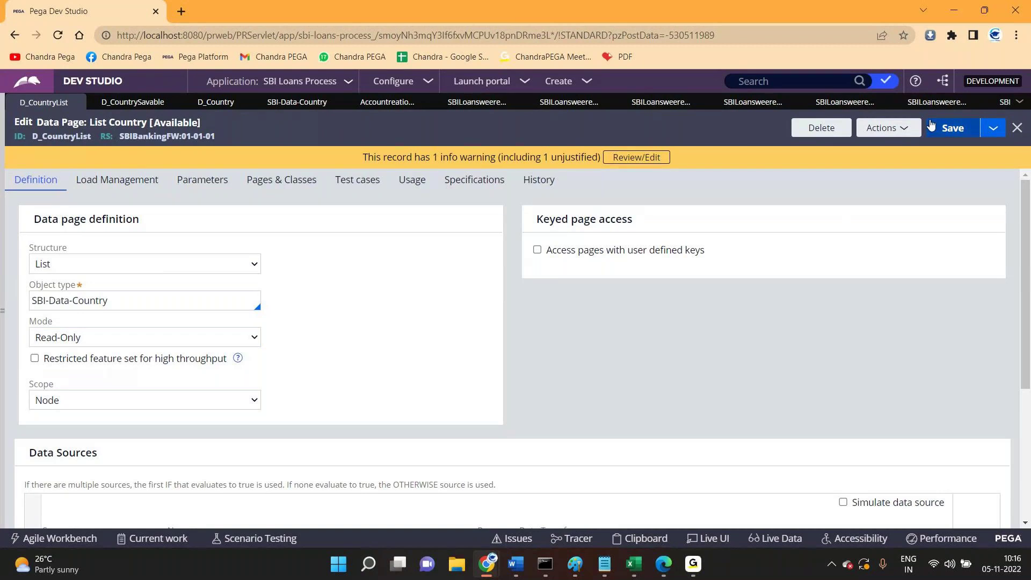
# Create one more SBI Banking FW case from LoansProcess
pyautogui.click(937, 102)
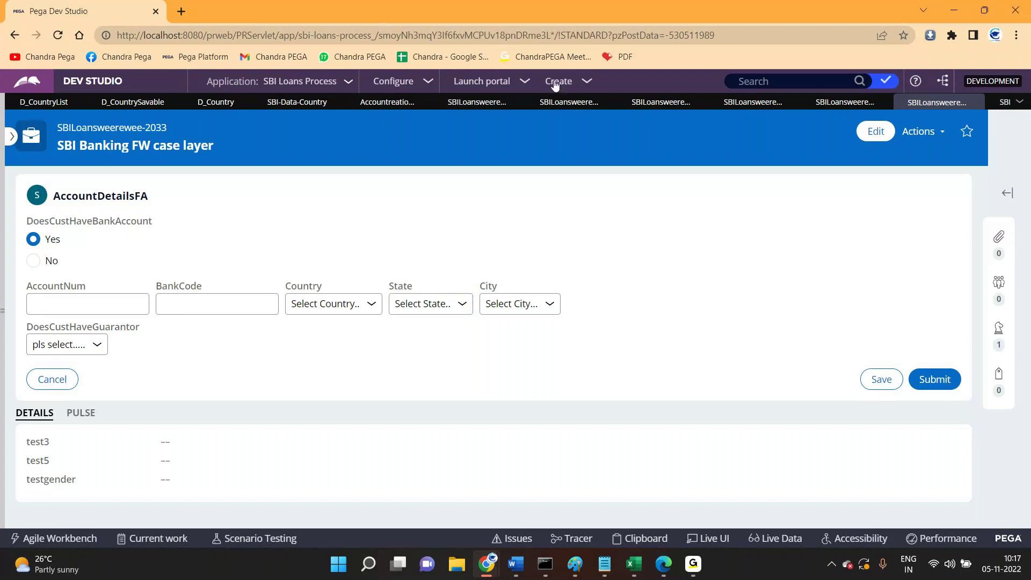
pyautogui.click(557, 81)
pyautogui.moveTo(636, 98)
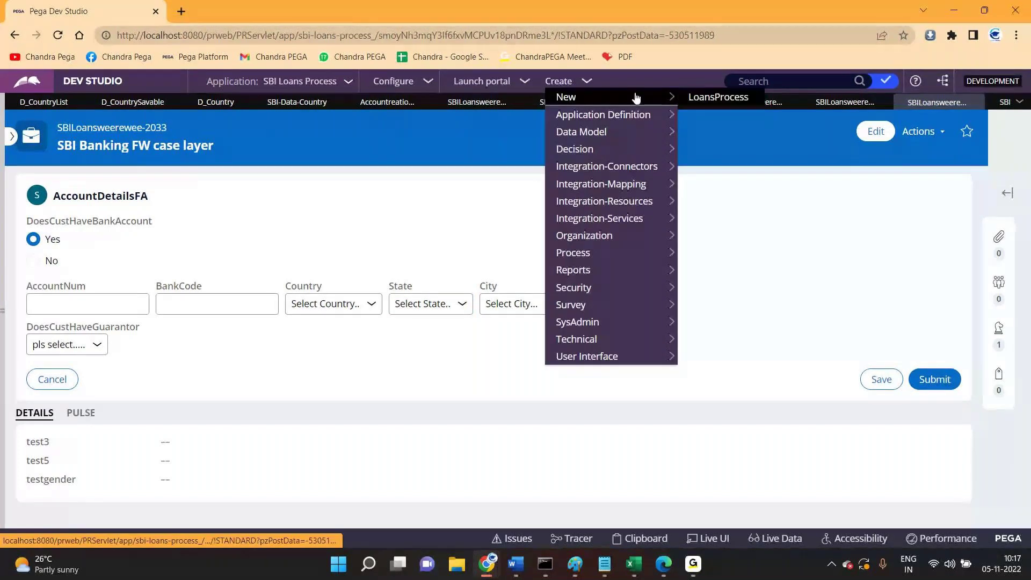
pyautogui.click(718, 97)
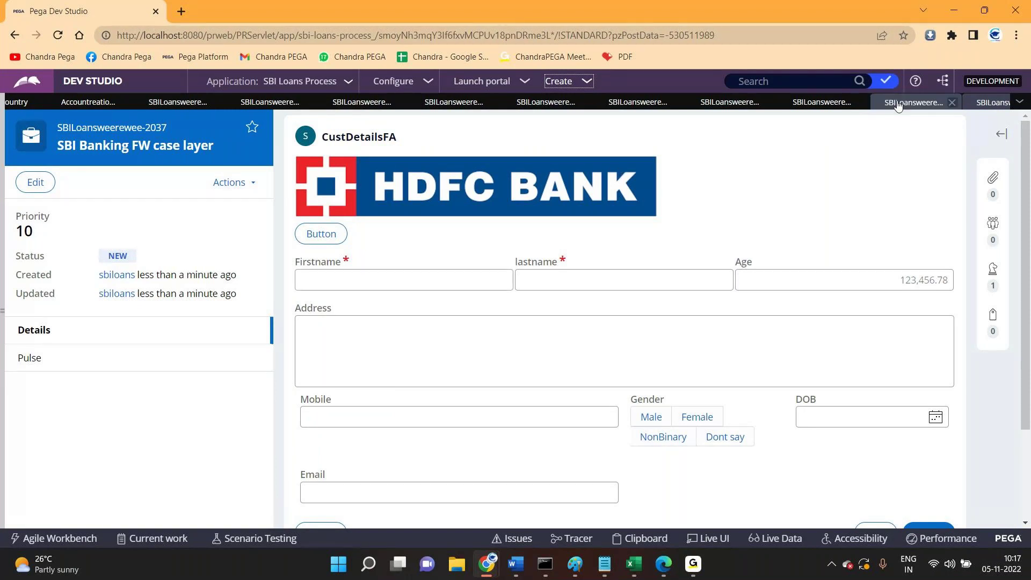
# Look through the earlier open SBI Banking FW cases back to the one in AccountDetailsFA
pyautogui.click(818, 103)
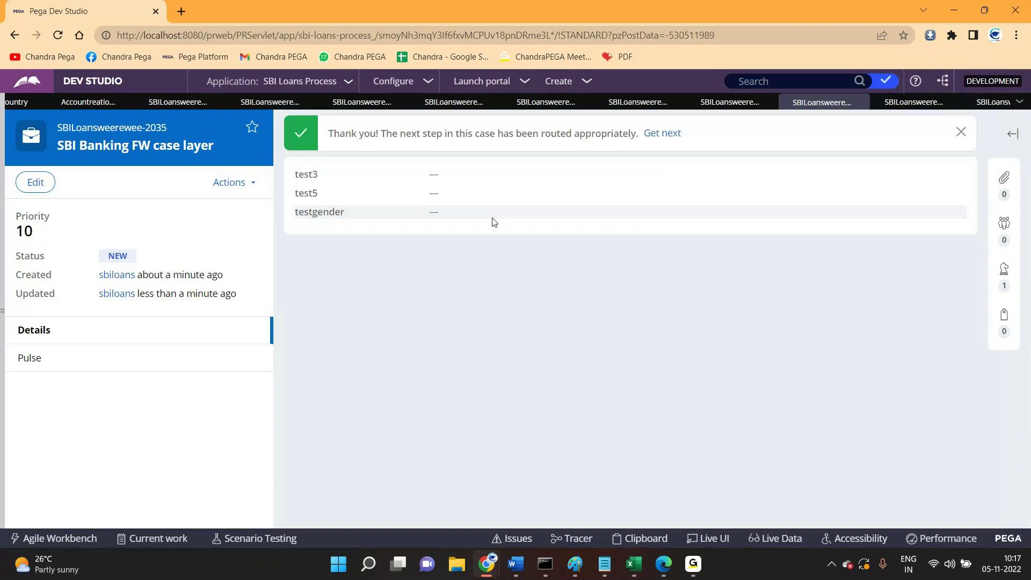
pyautogui.click(715, 103)
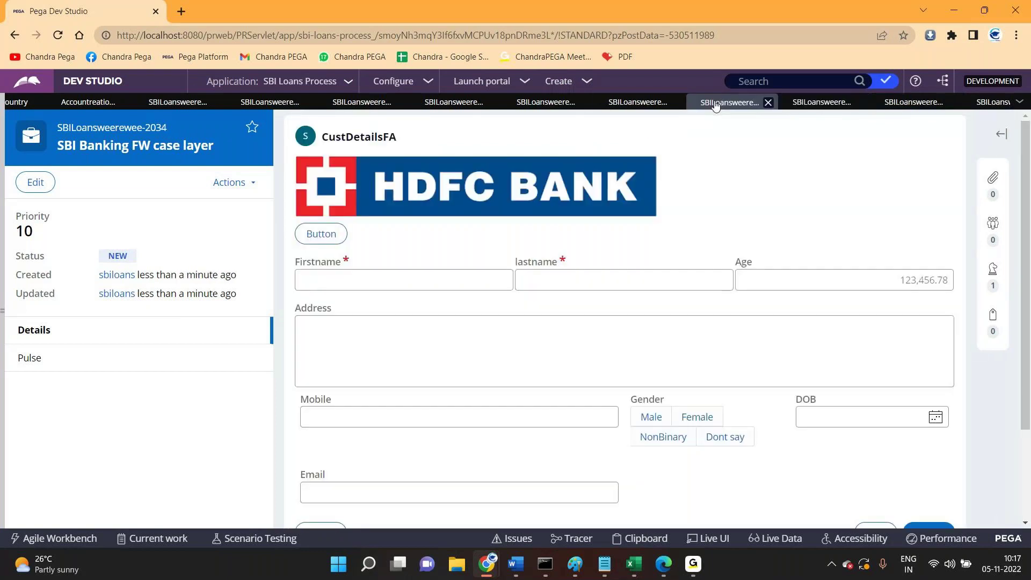
pyautogui.click(645, 105)
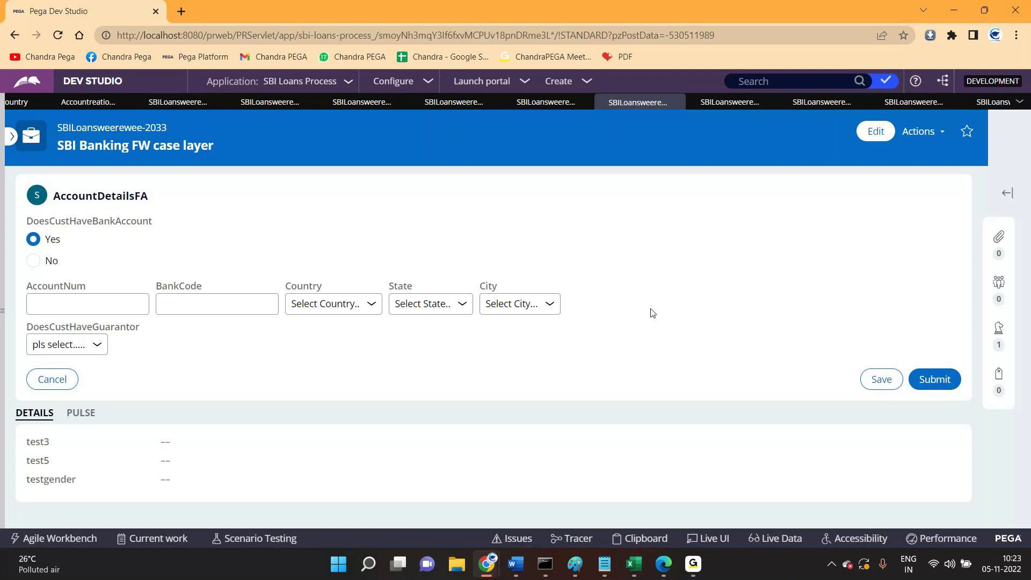
pyautogui.click(693, 564)
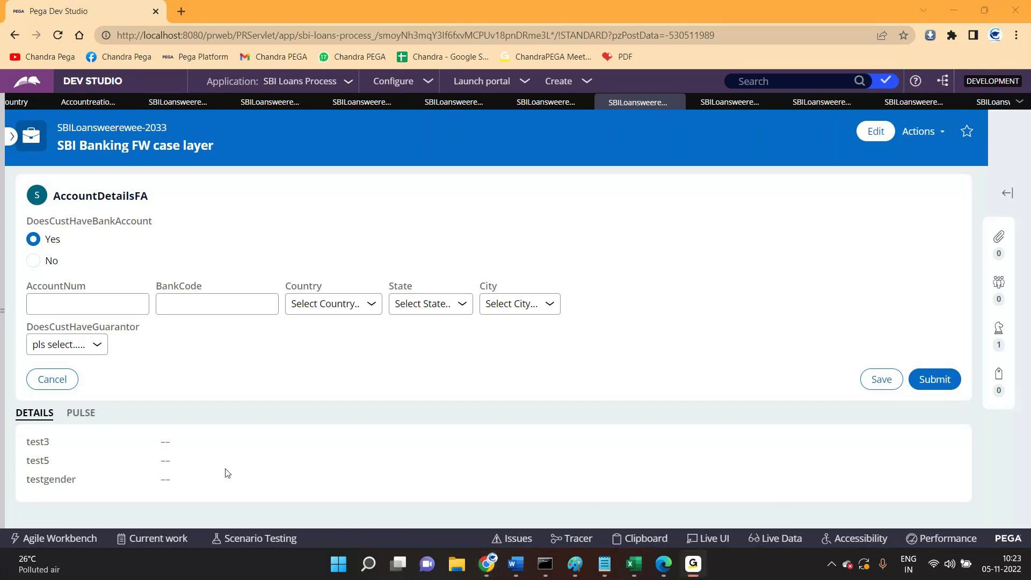